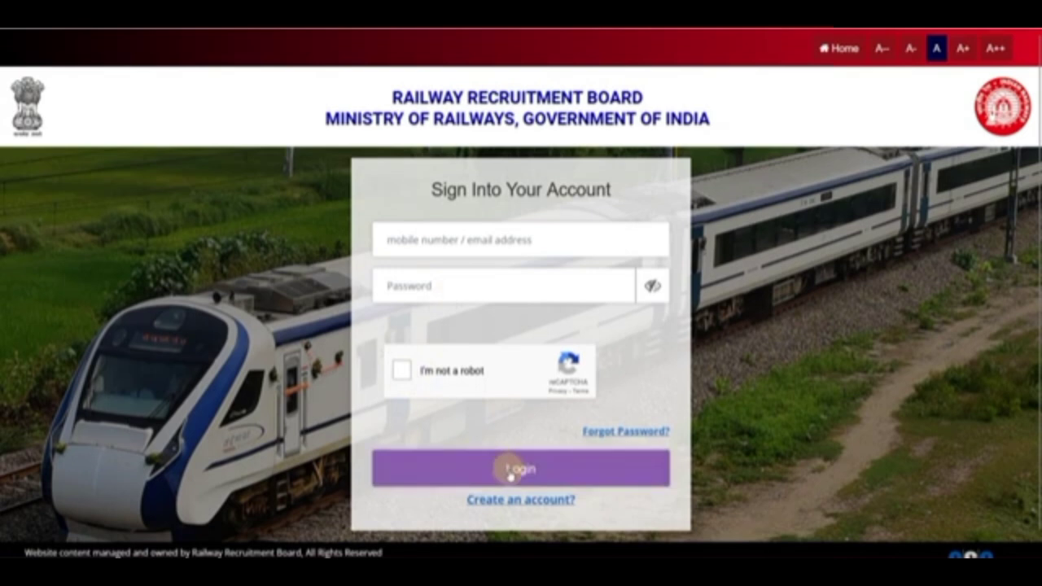
Leave the sign-in page and return to the RRB home page from the top bar.
click(602, 433)
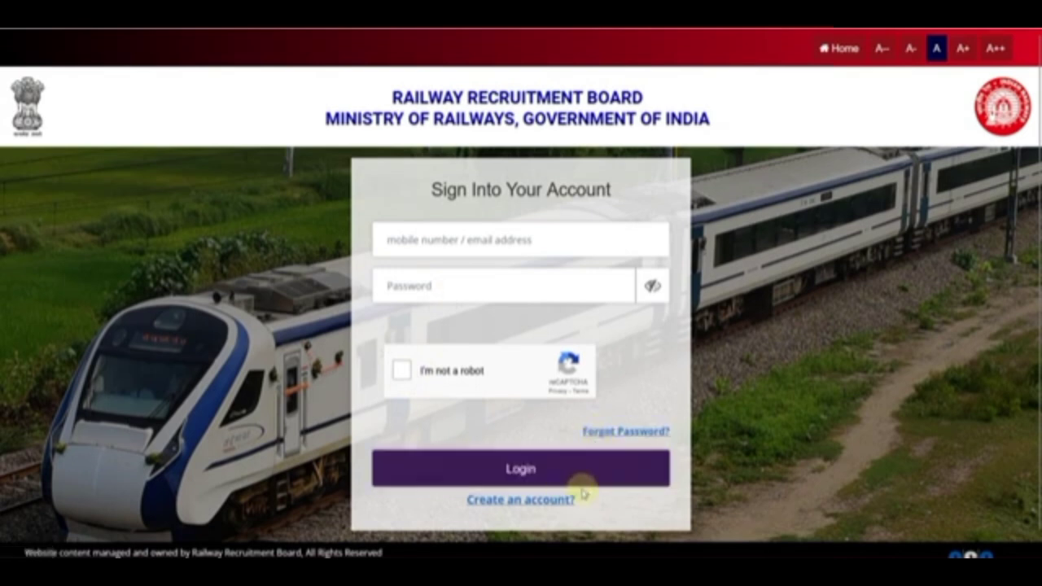
click(830, 48)
Start a new account under Apply, dismiss the existing-registration note, and set nationality to India.
mouse_move(649, 83)
click(657, 132)
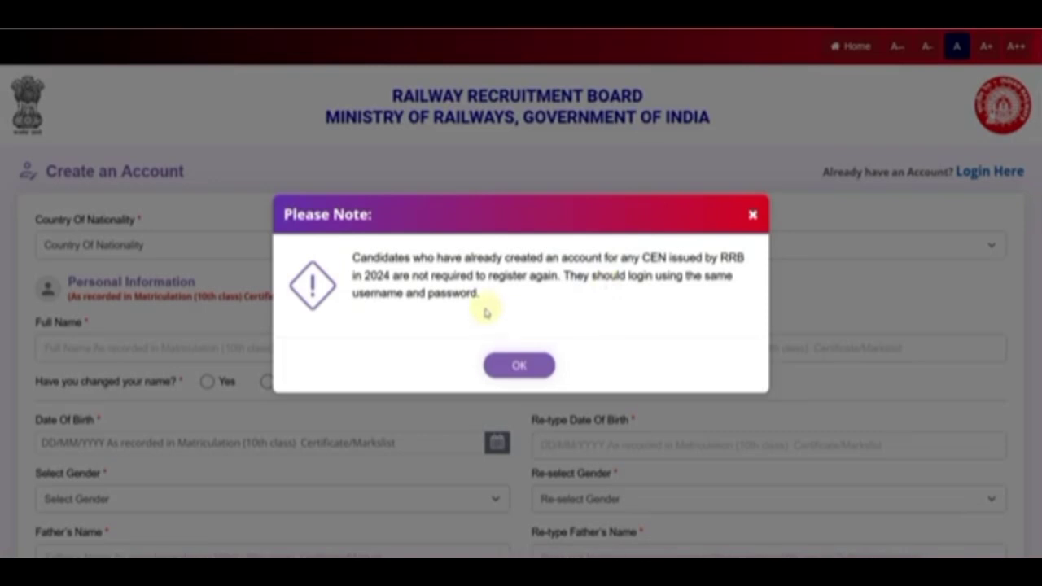
click(536, 364)
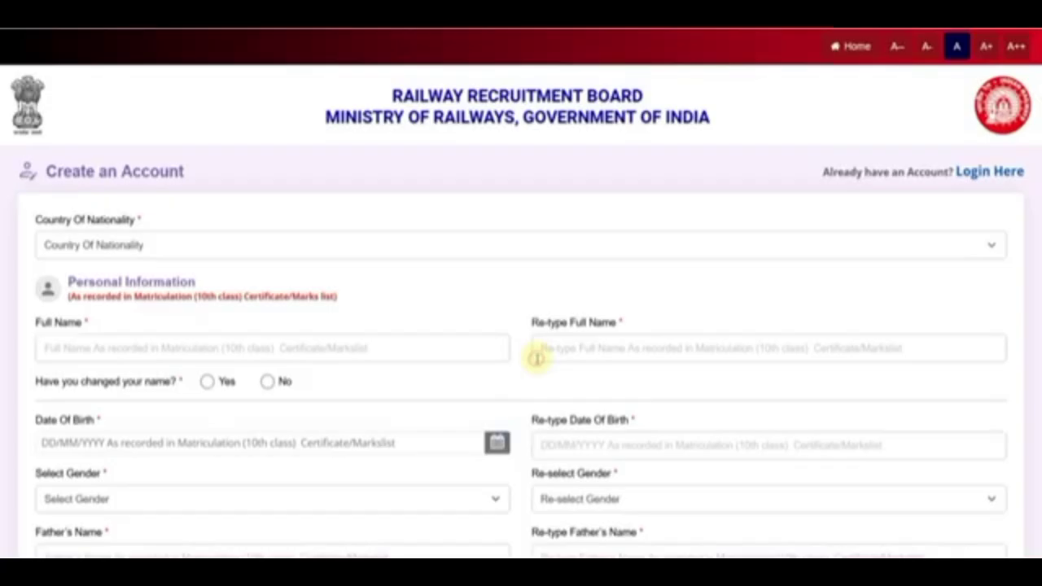
click(154, 247)
click(110, 289)
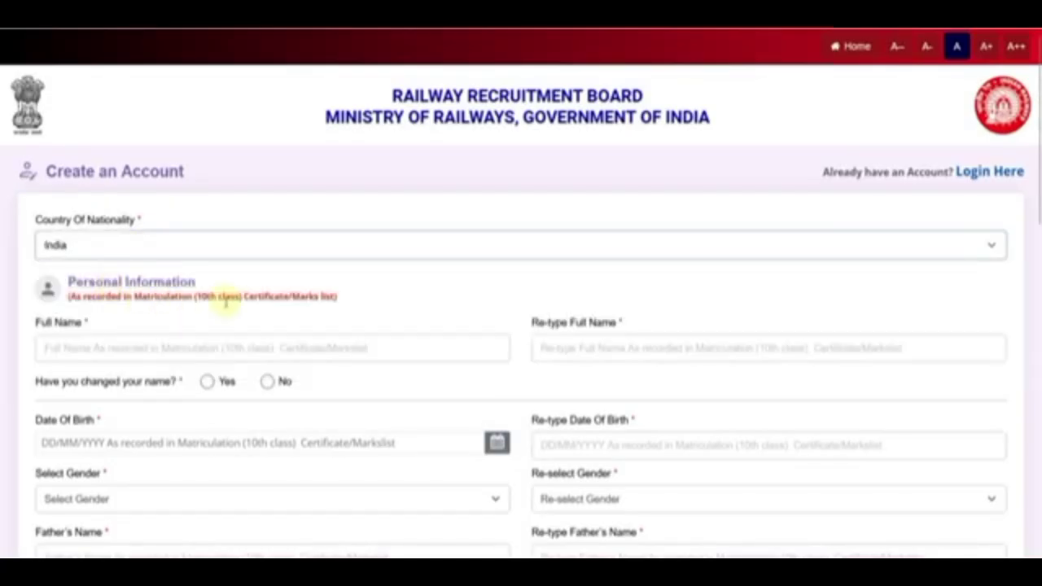
scroll(225, 298, down, 1)
Enter the candidate's full name and re-type it in the confirmation field.
click(118, 268)
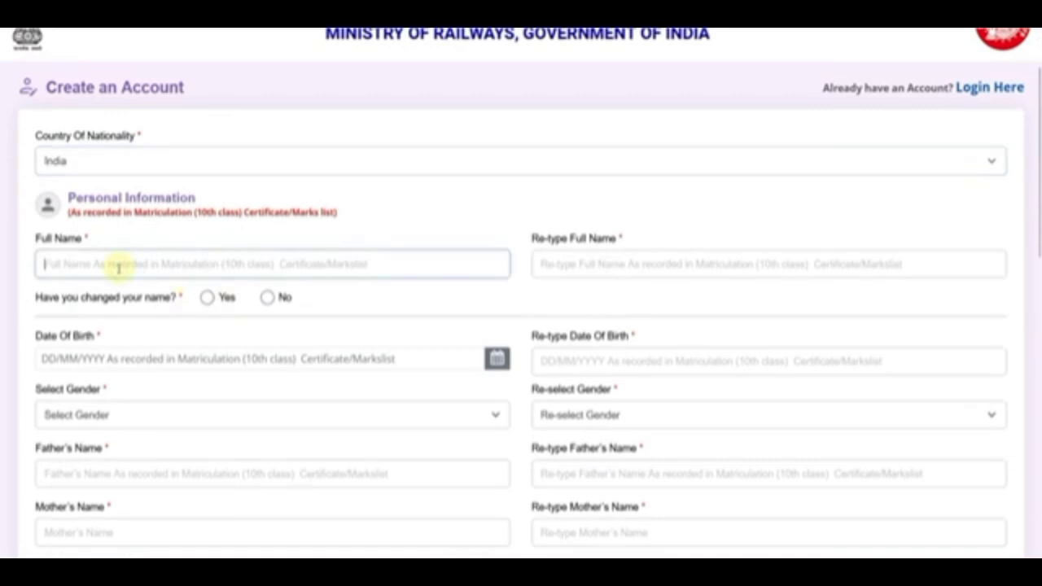
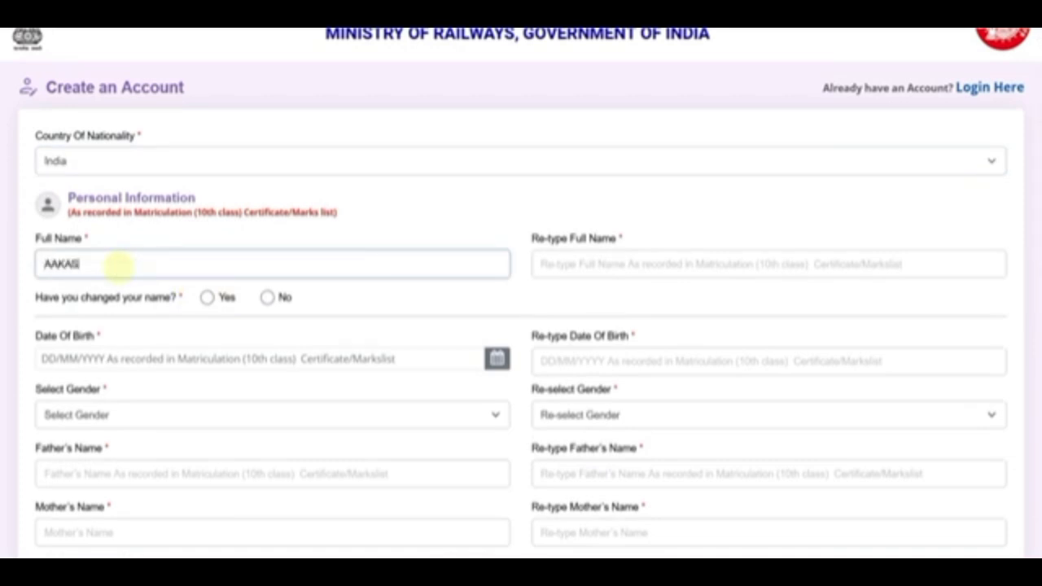
key(Tab)
text(AA)
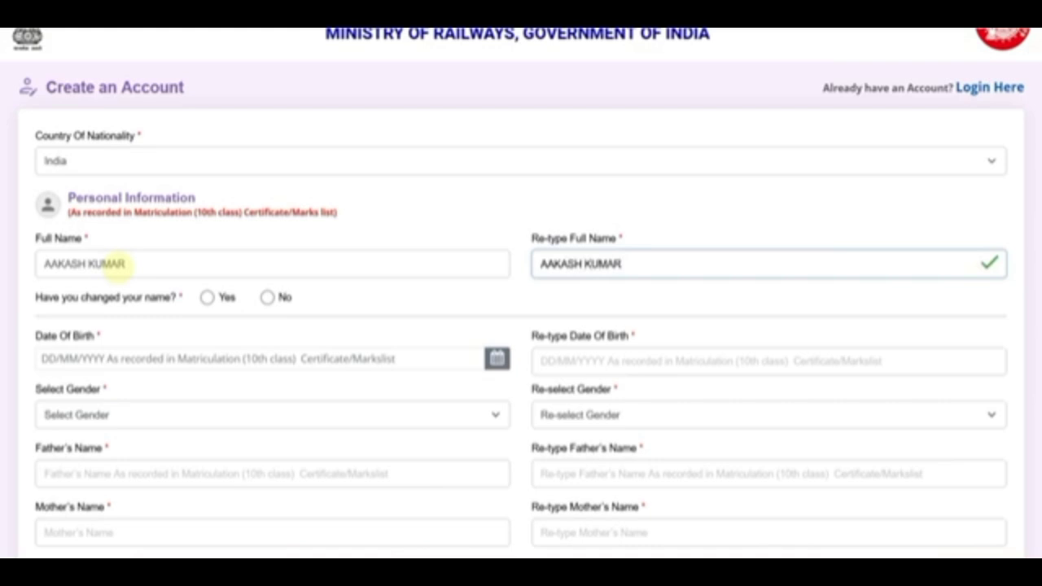
Mark the name as changed, accept the documentation notice, then switch the answer to No.
click(207, 297)
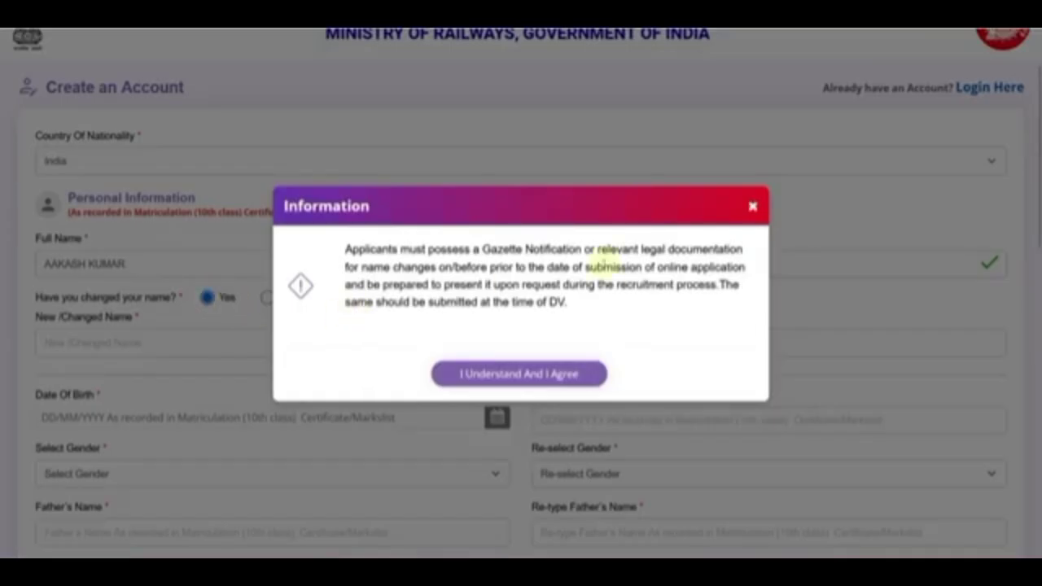
drag(487, 250, 692, 251)
click(533, 277)
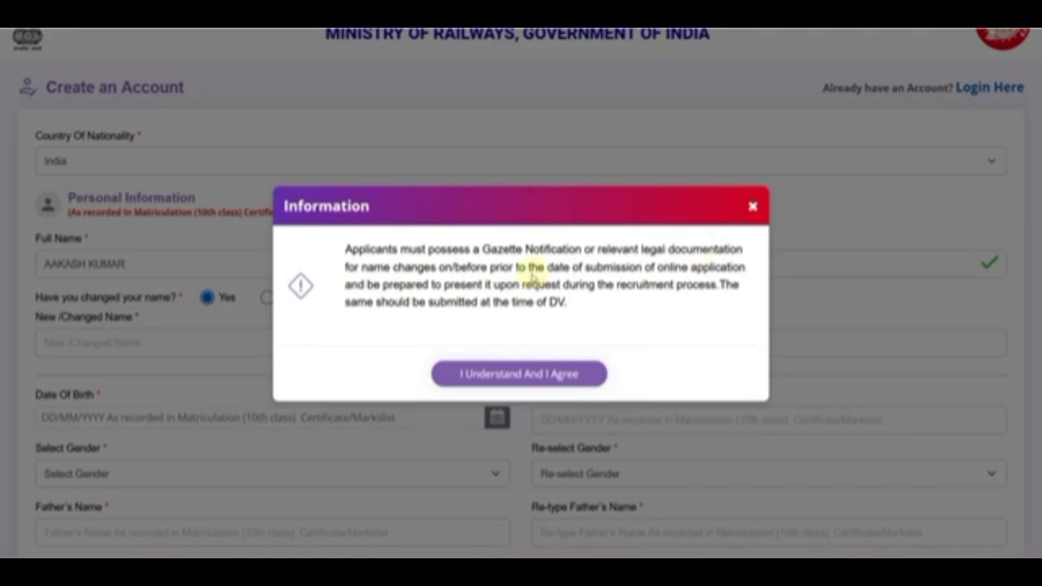
drag(513, 302, 562, 302)
click(572, 304)
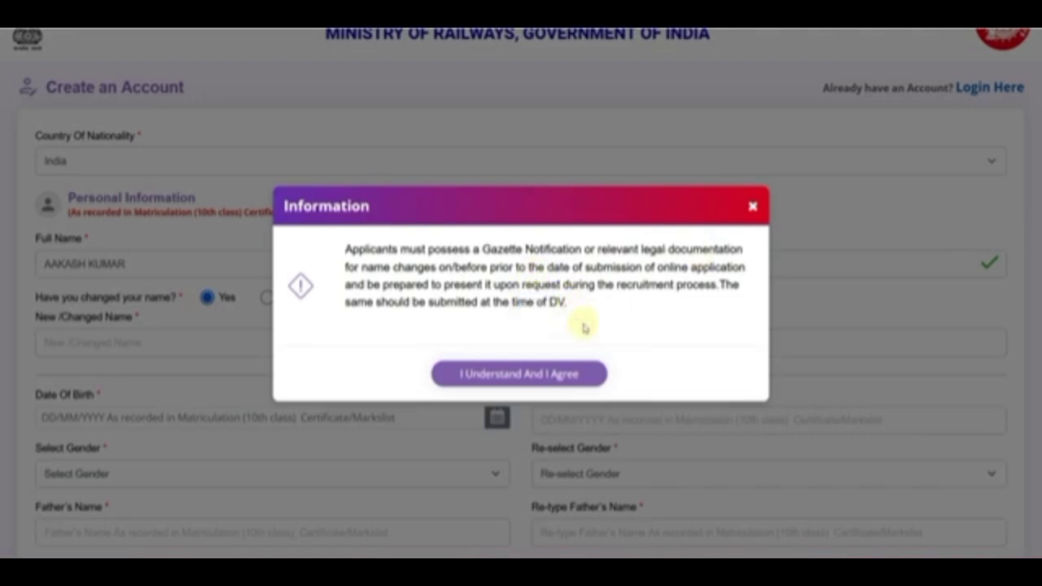
click(519, 374)
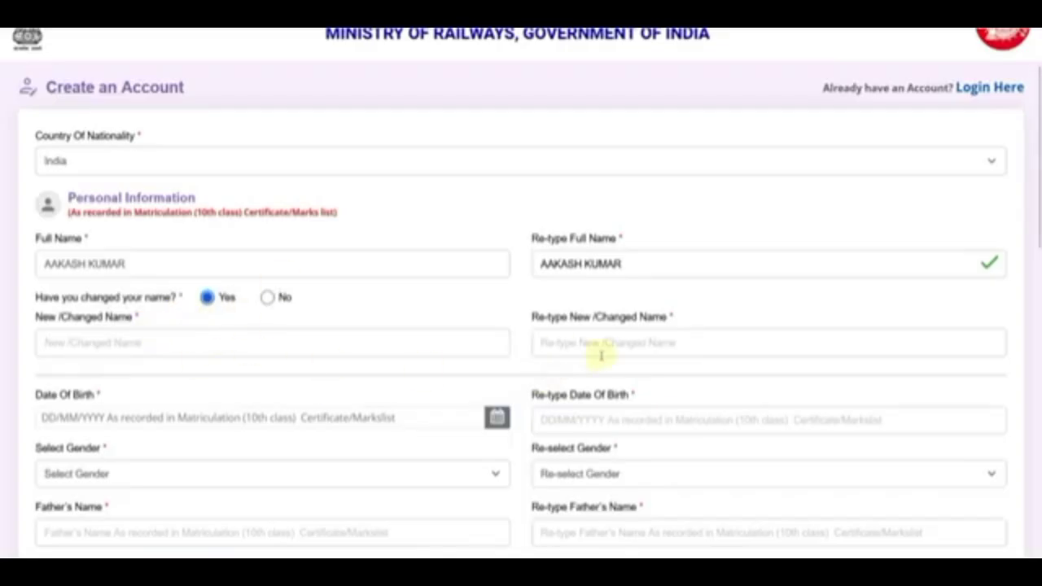
click(289, 297)
scroll(330, 289, down, 1)
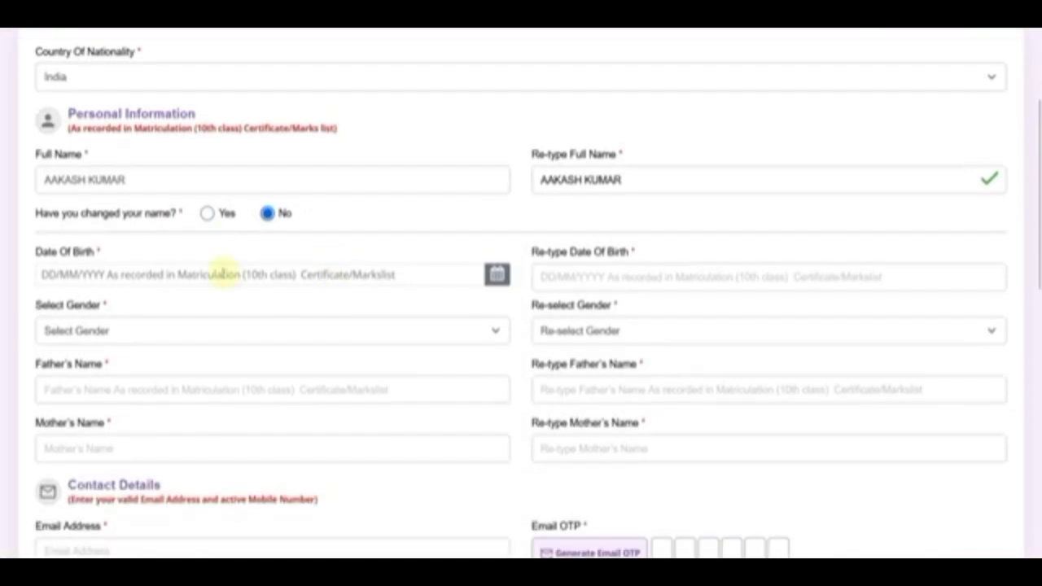
click(221, 274)
click(130, 83)
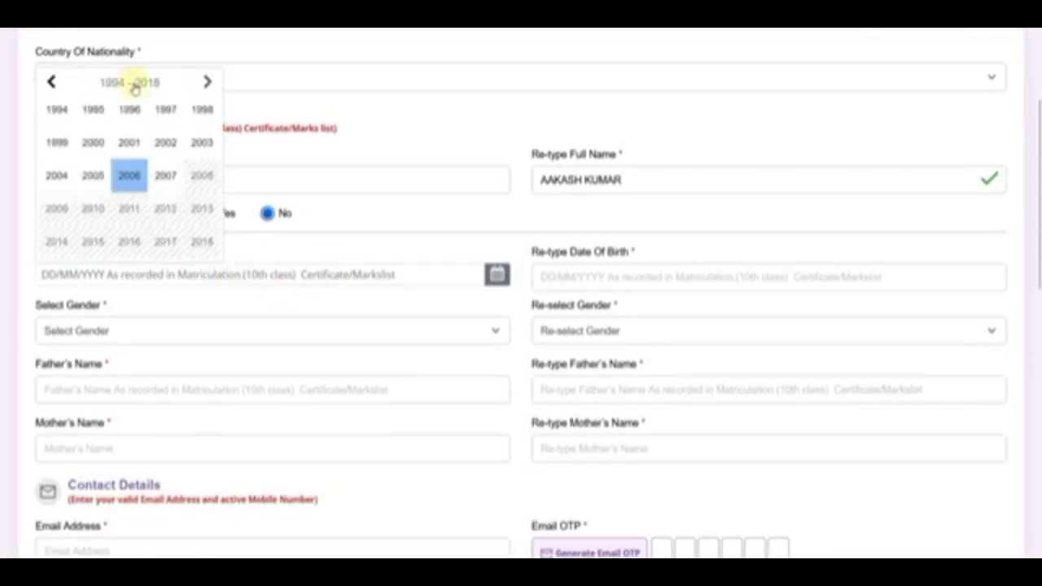
click(92, 142)
click(151, 169)
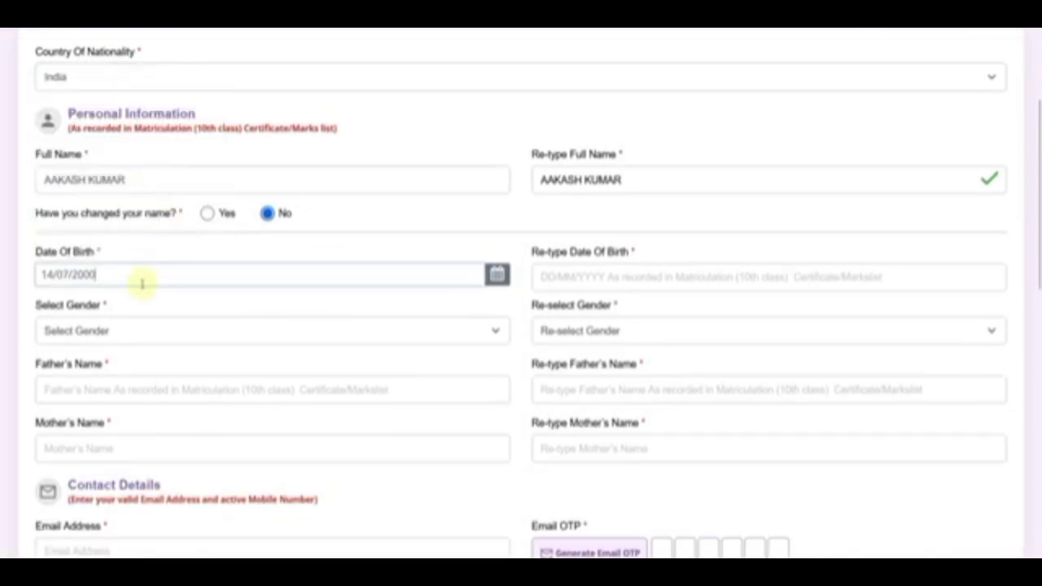
click(550, 278)
Select Male in both the gender and gender confirmation dropdowns.
scroll(502, 316, down, 1)
click(163, 246)
click(85, 291)
click(579, 245)
click(548, 291)
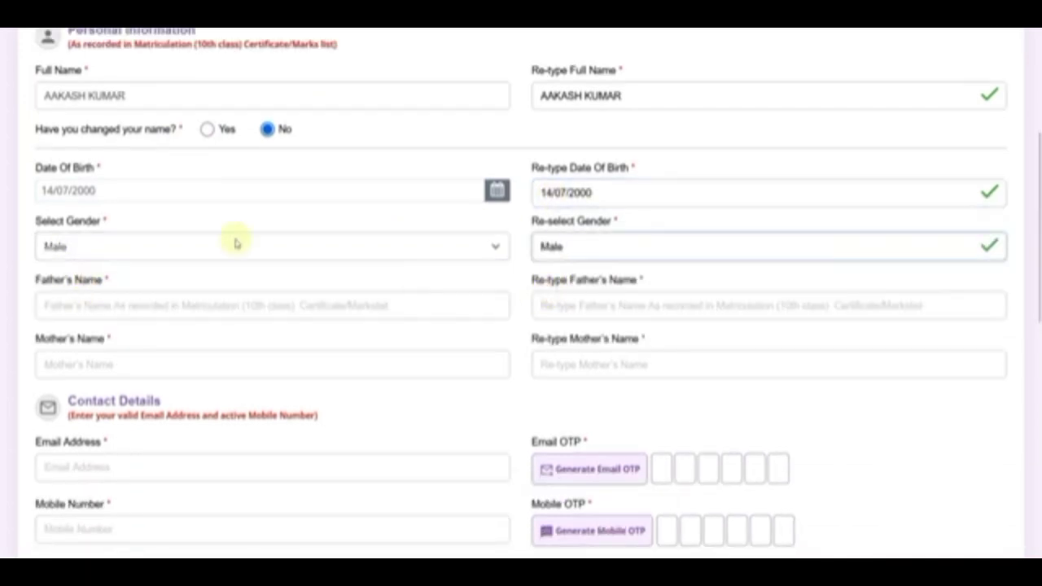
Enter and confirm the father's and mother's names, correcting the mother's name entry.
scroll(87, 214, down, 1)
click(88, 218)
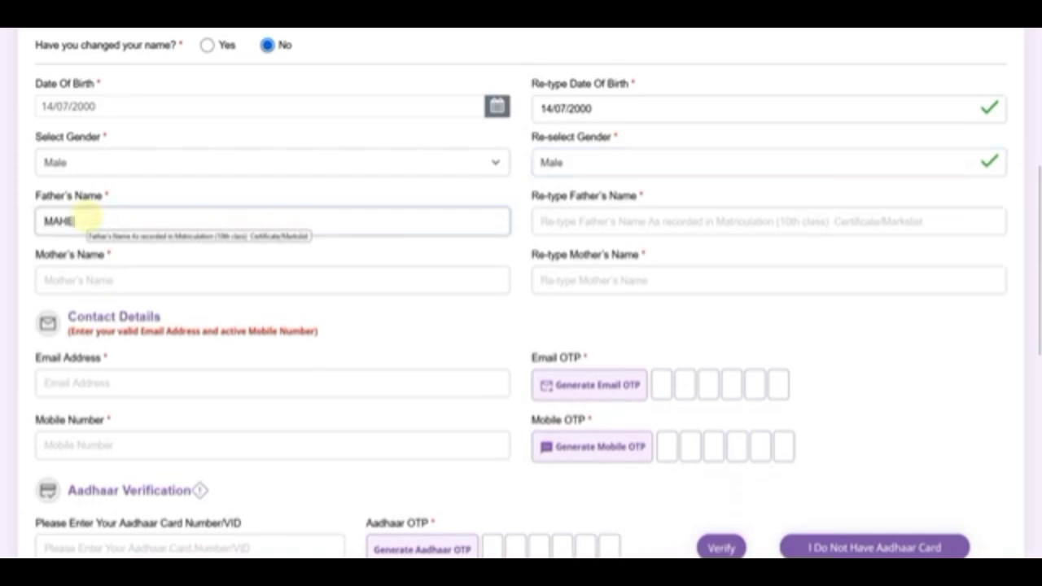
key(Tab)
key(Tab)
text(REEBA)
key(Tab)
text(REENA)
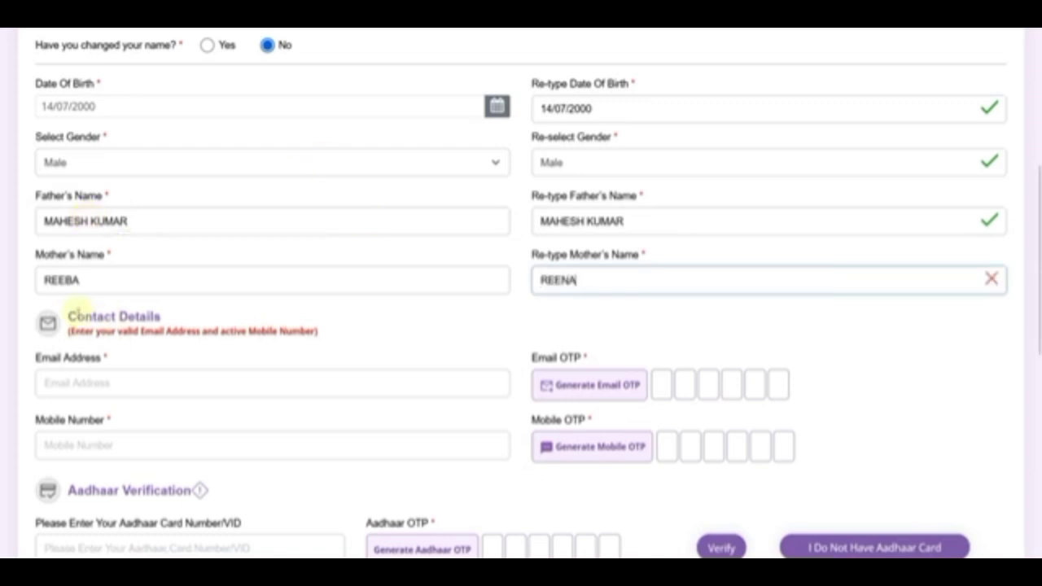
click(68, 280)
key(Tab)
text(REENA)
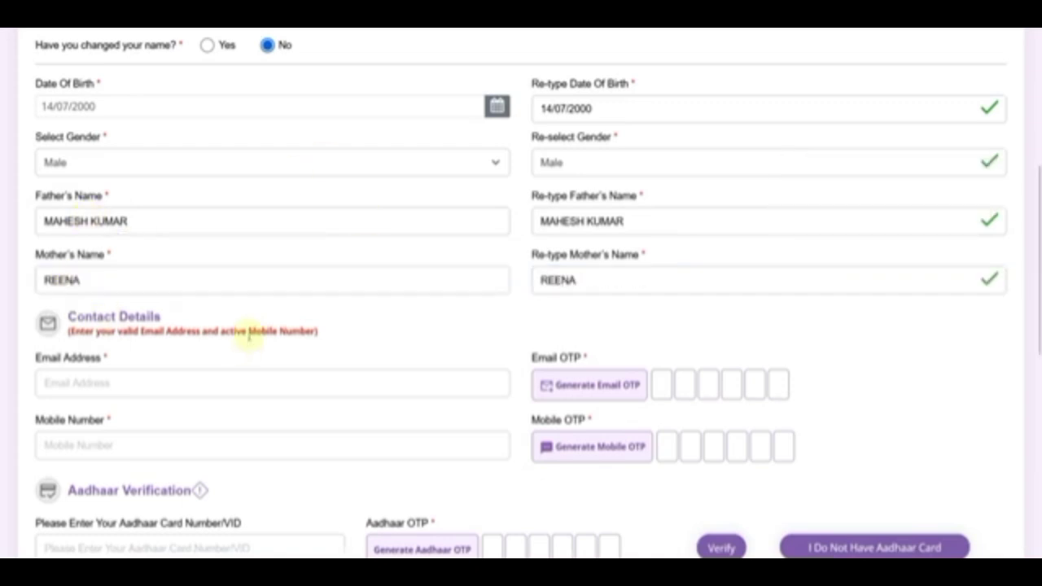
scroll(106, 260, down, 2)
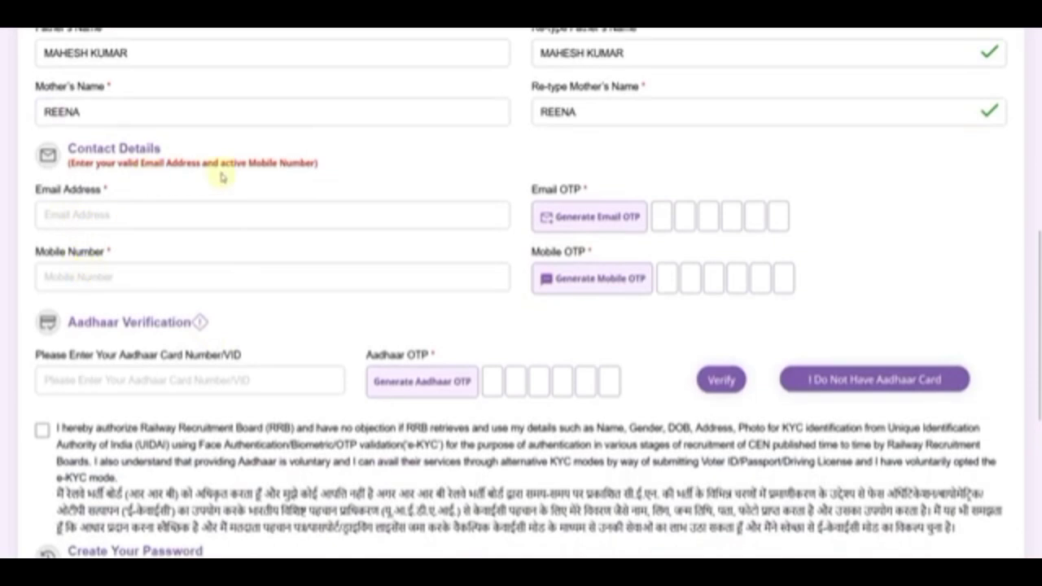
Request an email verification code and choose to continue without an Aadhaar card, closing the notice.
click(98, 219)
click(593, 228)
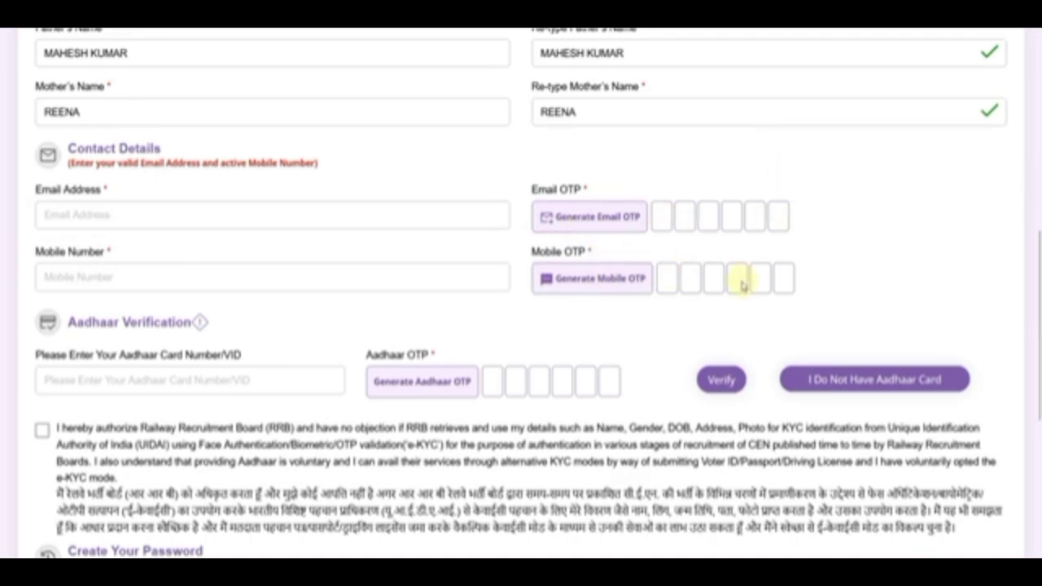
scroll(275, 261, down, 2)
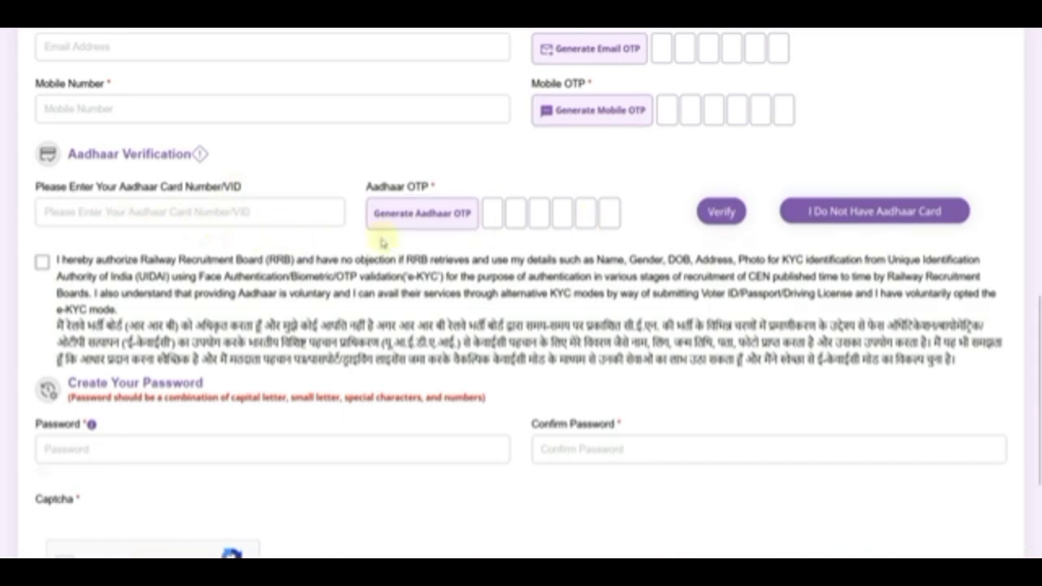
click(809, 213)
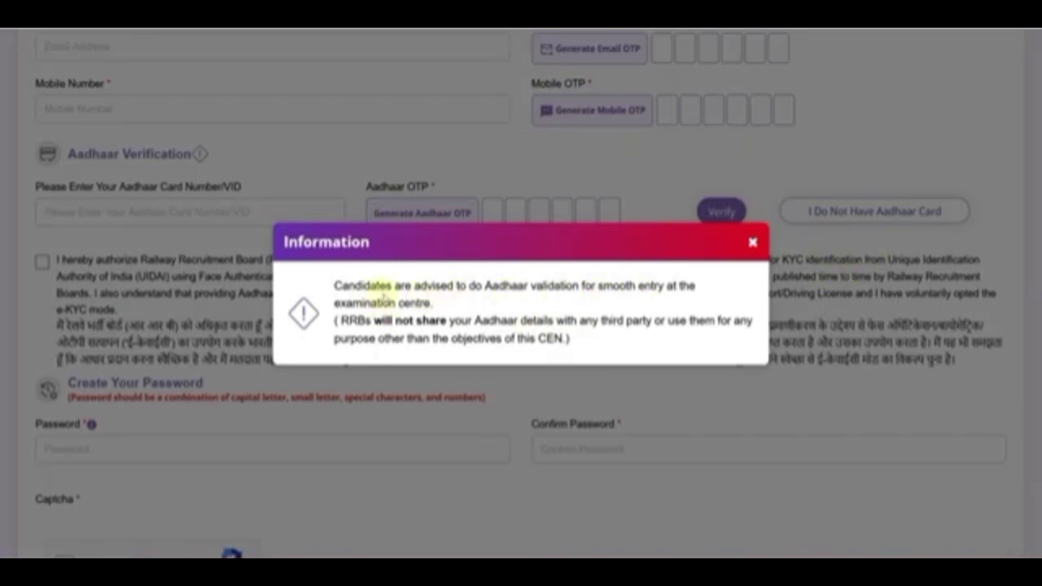
click(752, 242)
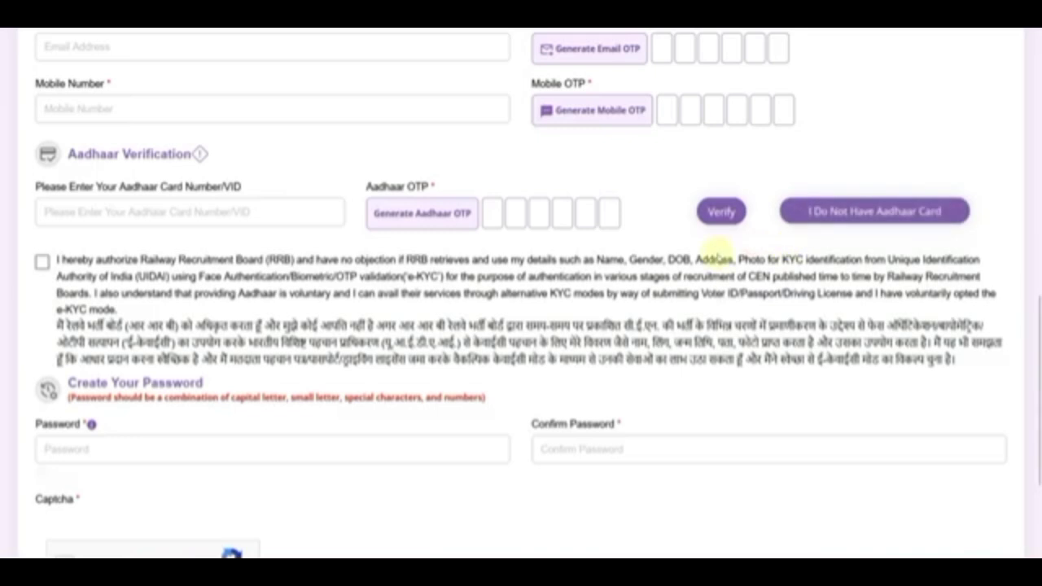
Go through the Aadhaar number fields and tick the e-KYC authorisation consent.
click(130, 217)
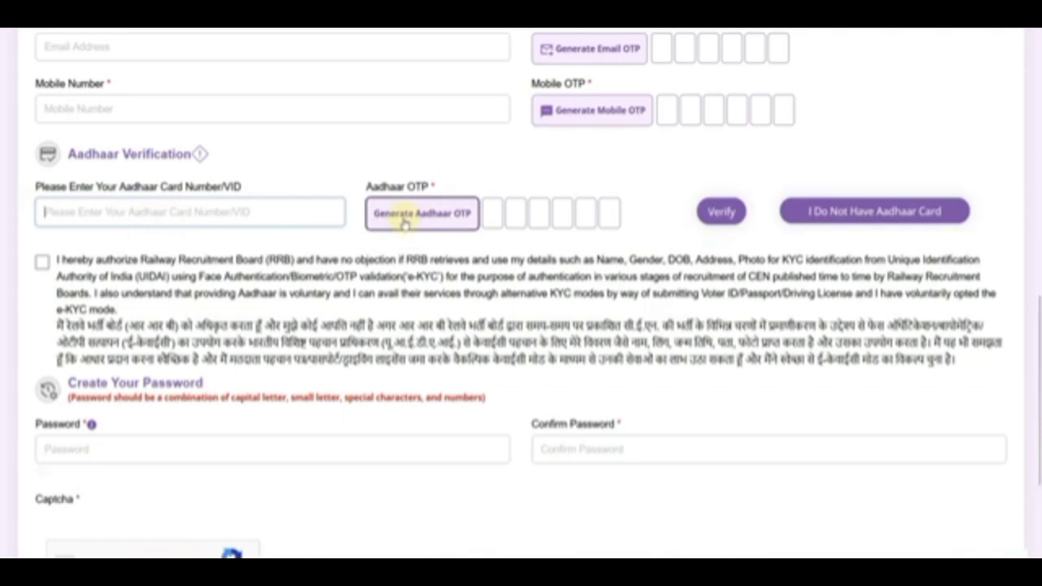
click(492, 213)
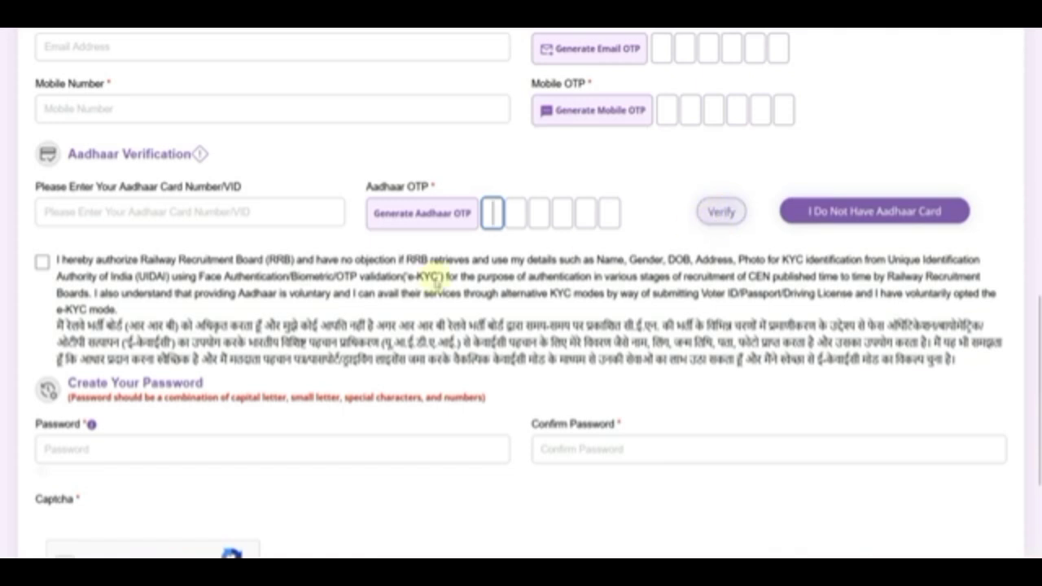
scroll(130, 301, down, 1)
click(42, 177)
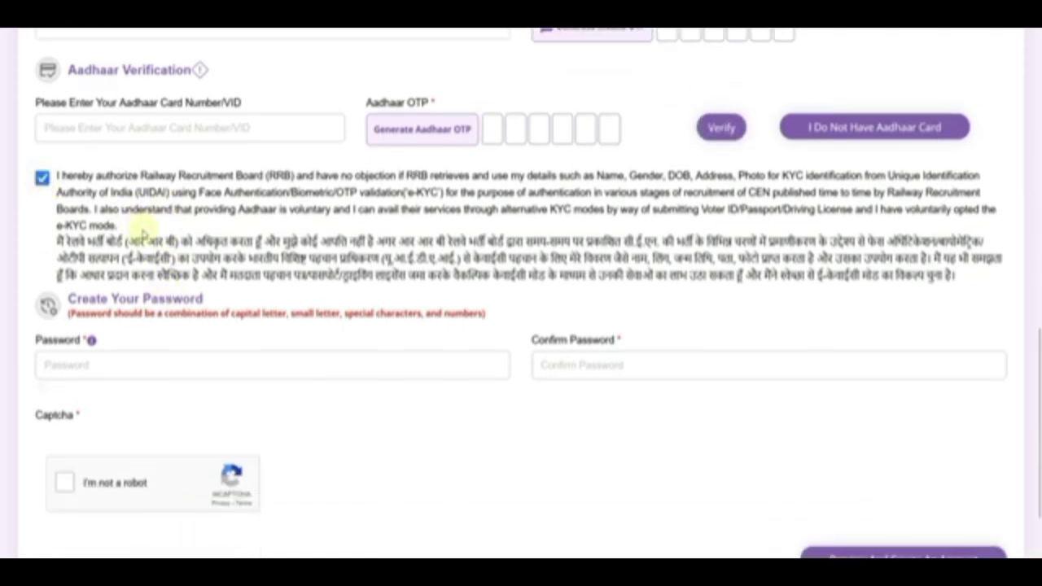
scroll(106, 240, down, 1)
click(84, 275)
text(1234)
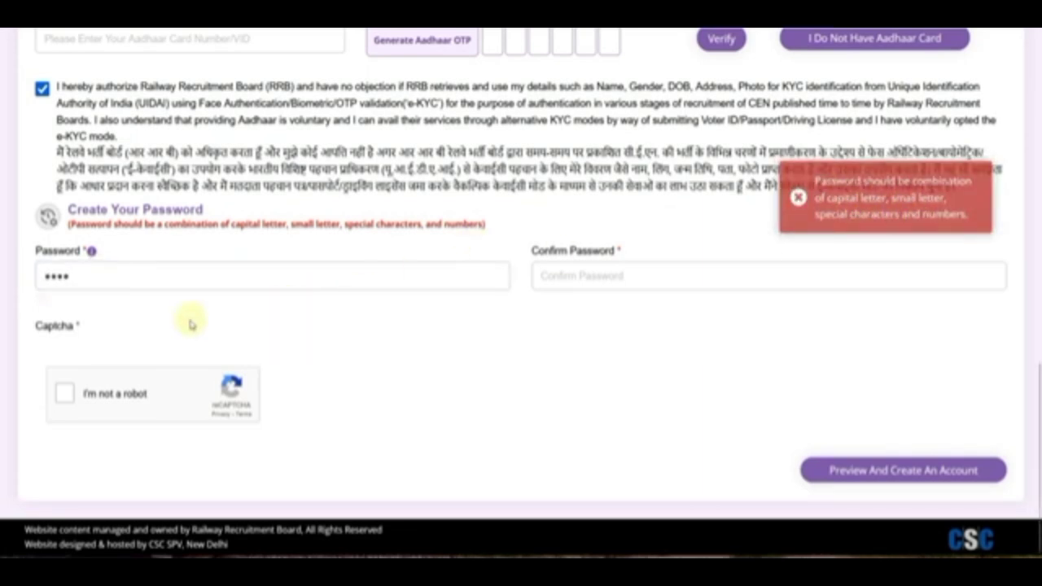
key(BackSpace)
key(BackSpace)
key(BackSpace)
key(BackSpace)
key(alt+Tab)
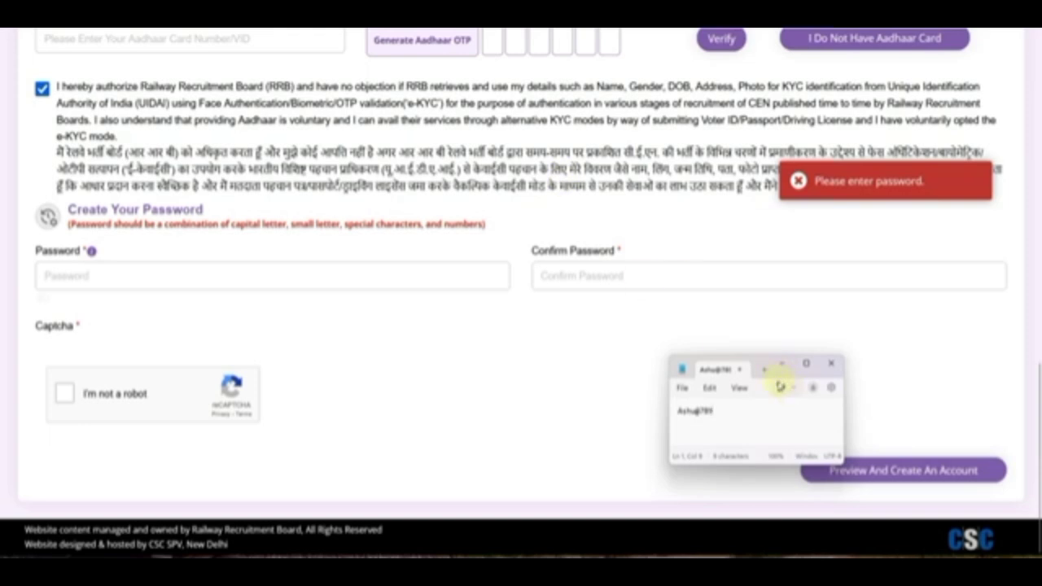
drag(688, 368, 274, 66)
scroll(331, 140, up, 10)
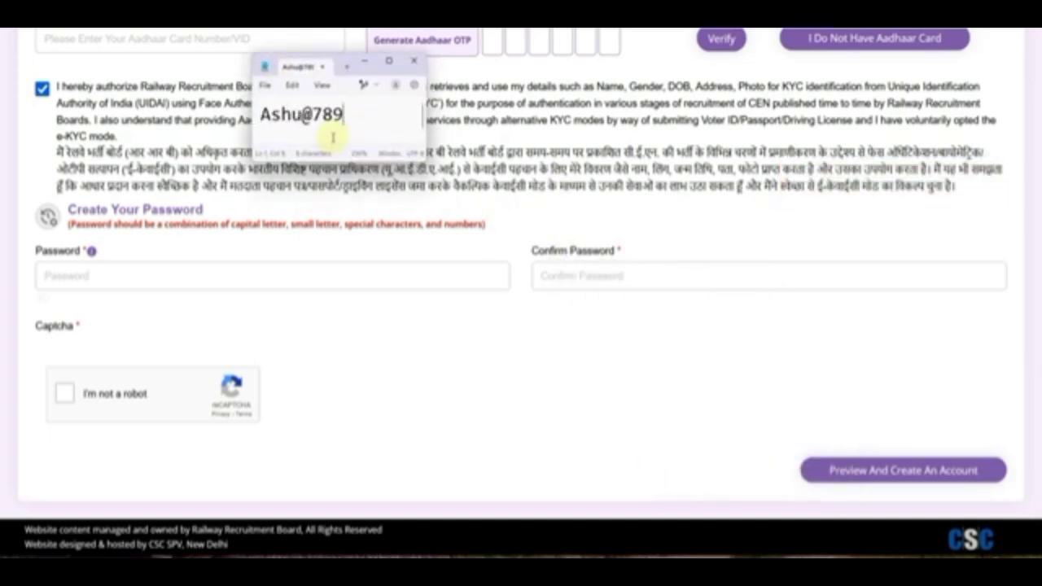
drag(261, 116, 298, 116)
click(269, 116)
click(298, 116)
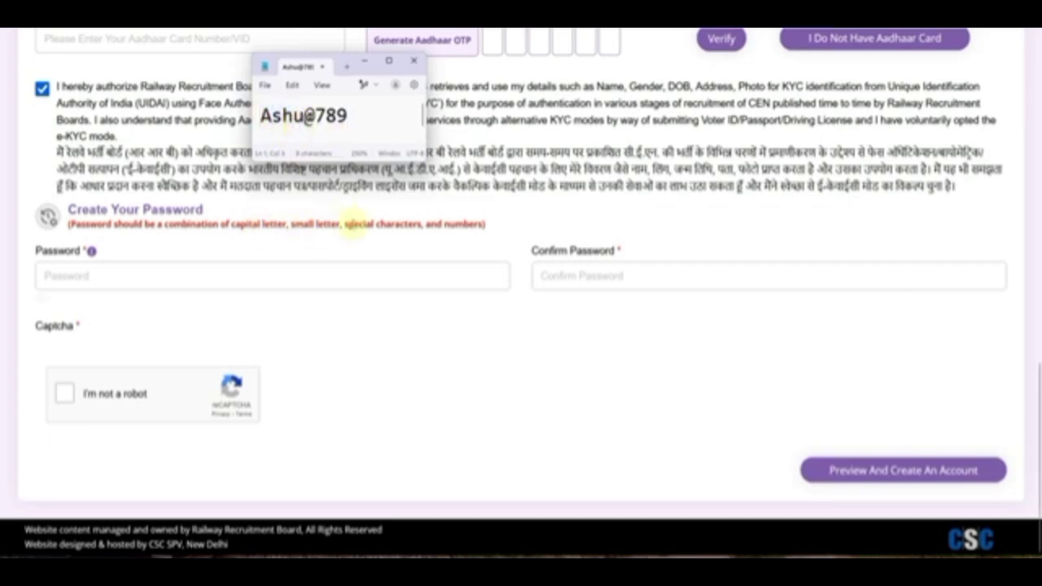
click(311, 122)
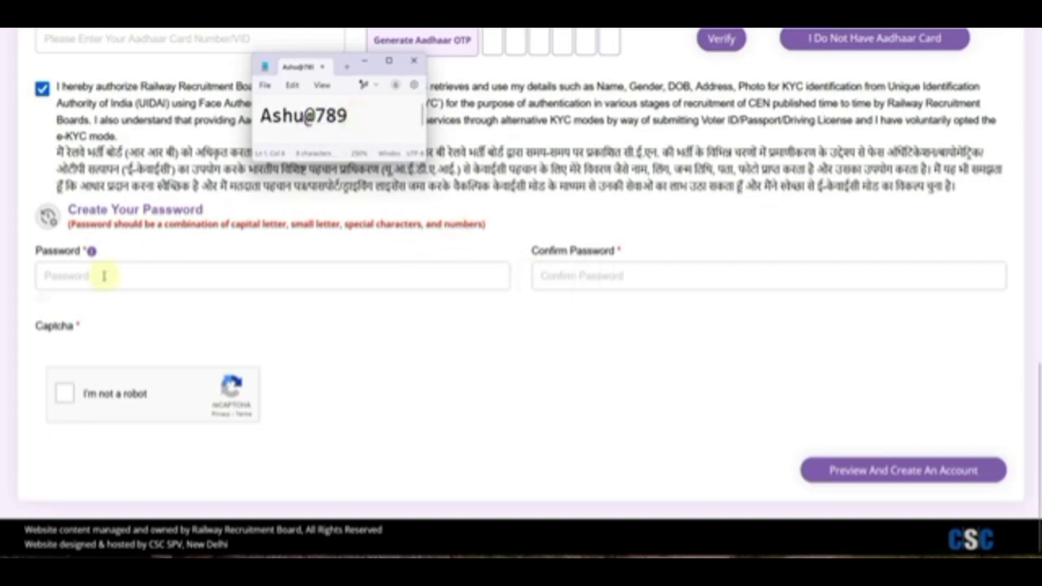
click(407, 64)
click(489, 277)
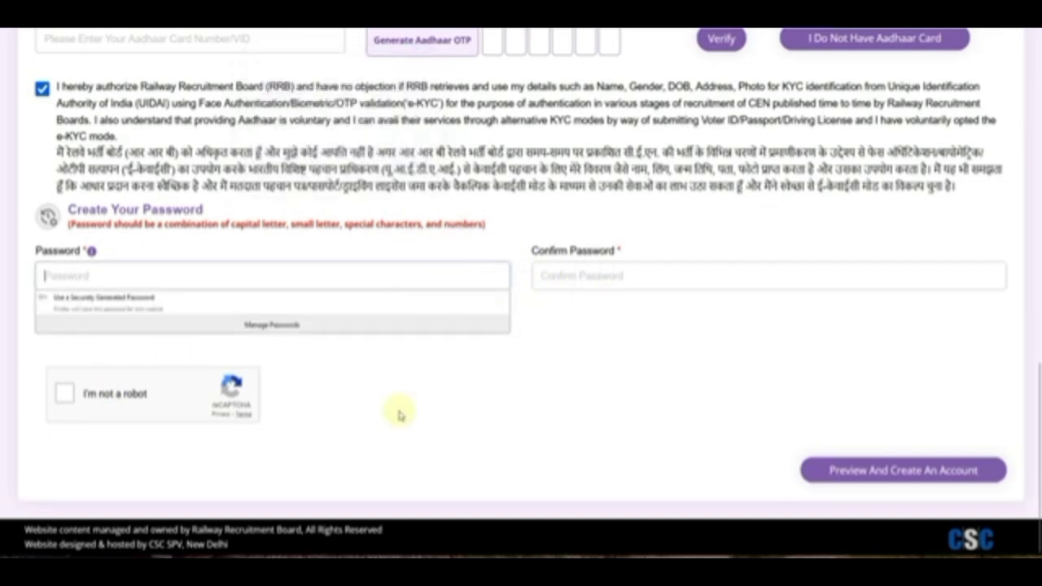
Solve the car-tiles reCAPTCHA and submit via Preview And Create An Account.
click(68, 397)
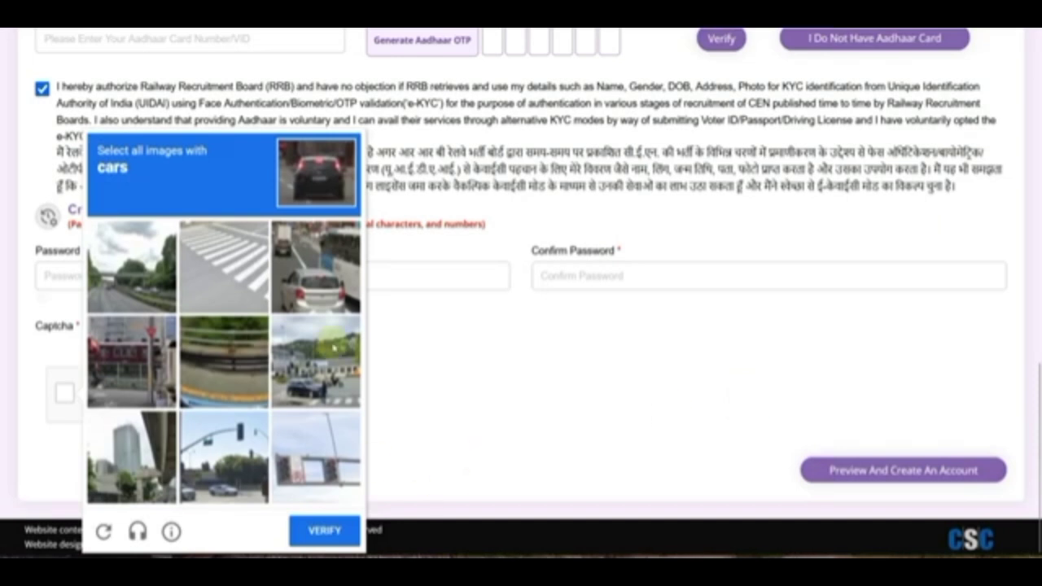
click(315, 291)
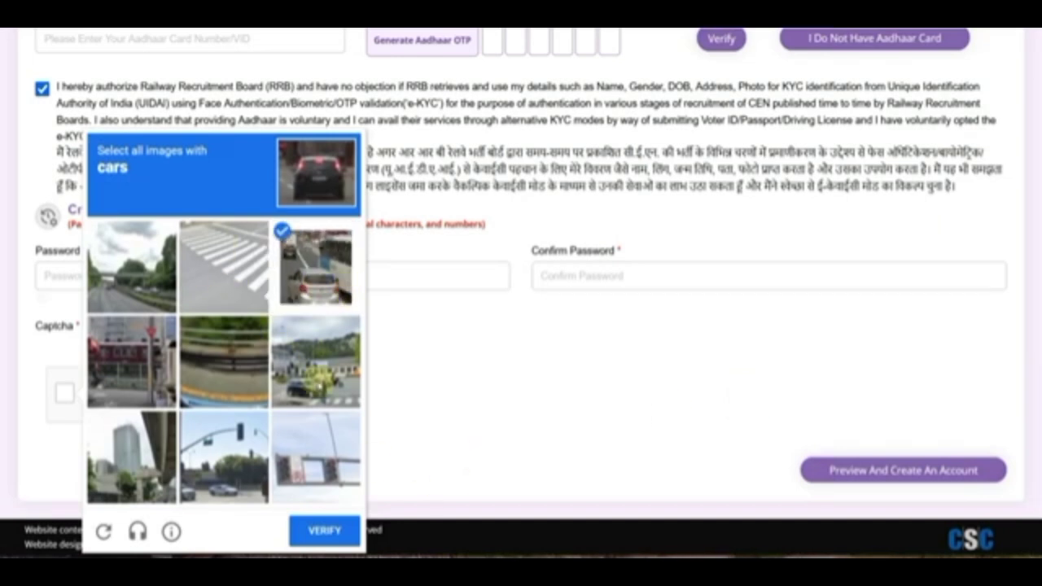
click(319, 376)
click(228, 477)
click(132, 267)
click(317, 533)
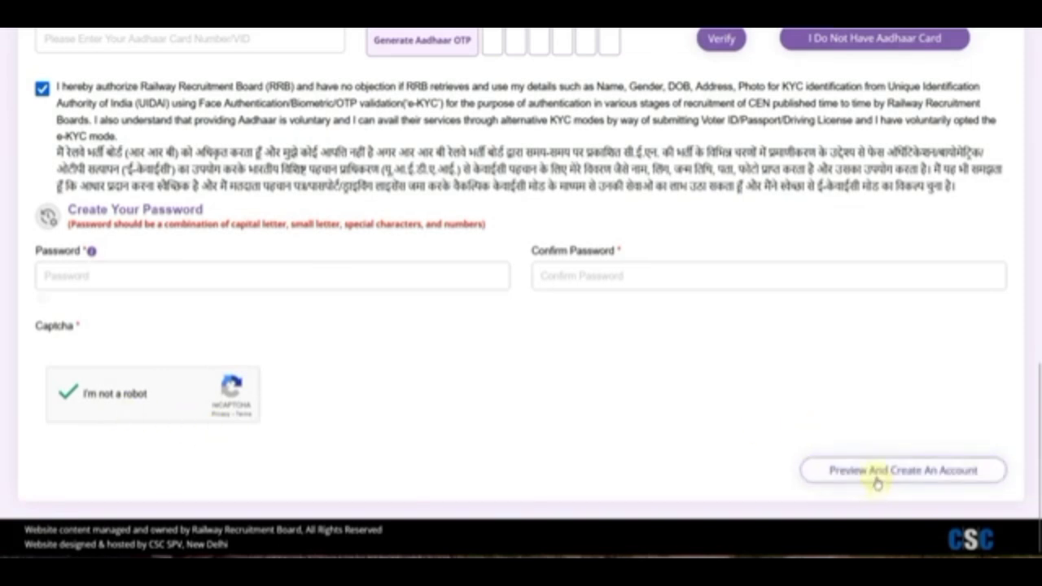
click(911, 480)
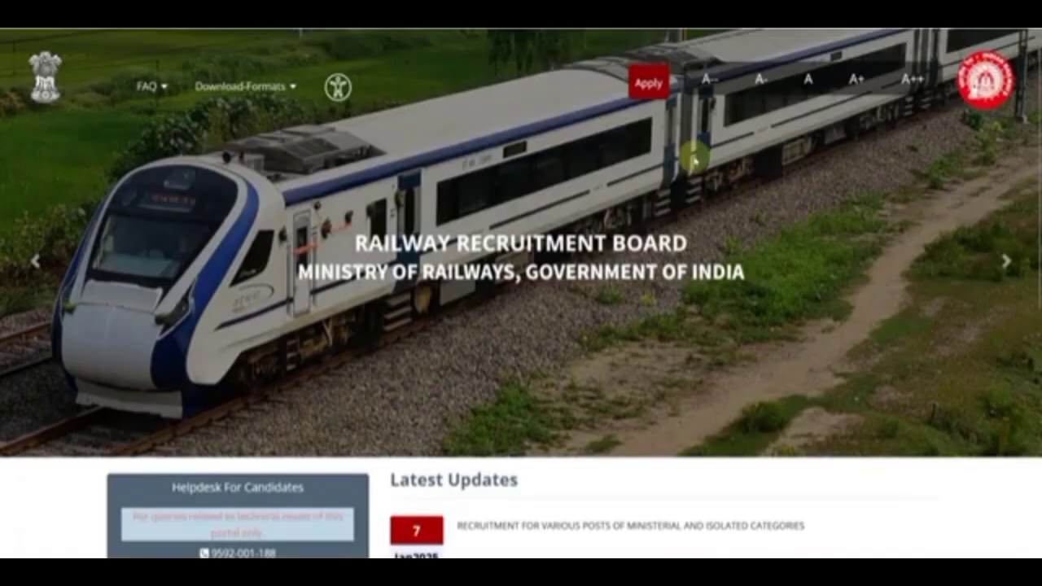
Sign in through Apply > Already Have An Account?, solving the stairs reCAPTCHA challenge.
click(655, 93)
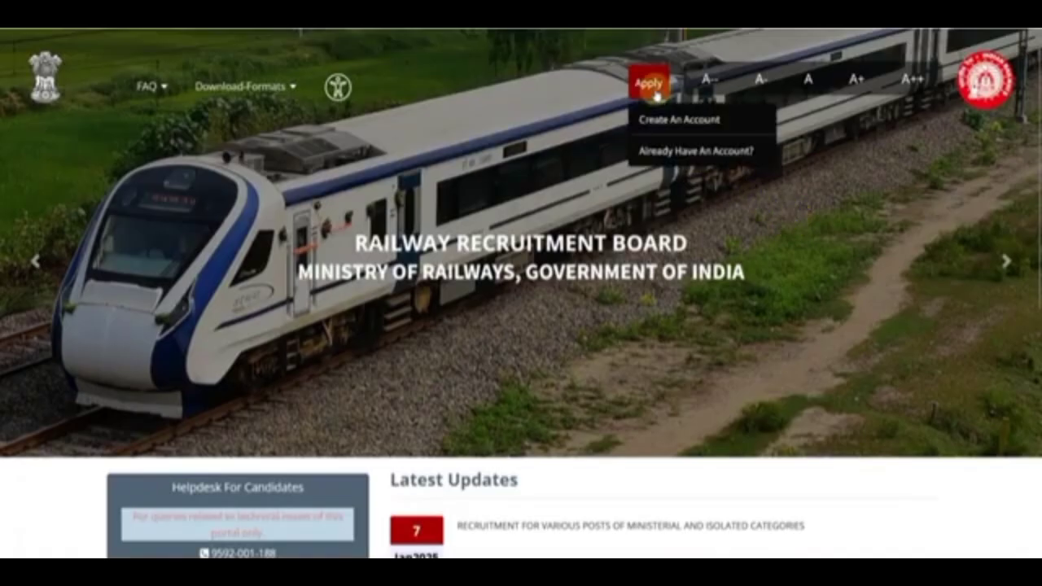
click(679, 155)
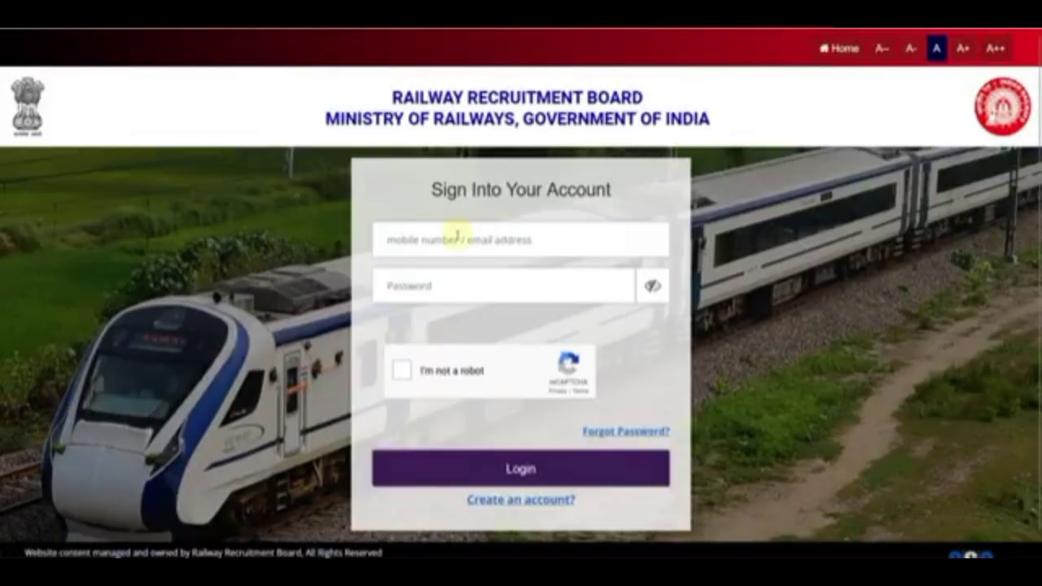
click(404, 371)
click(537, 395)
click(529, 324)
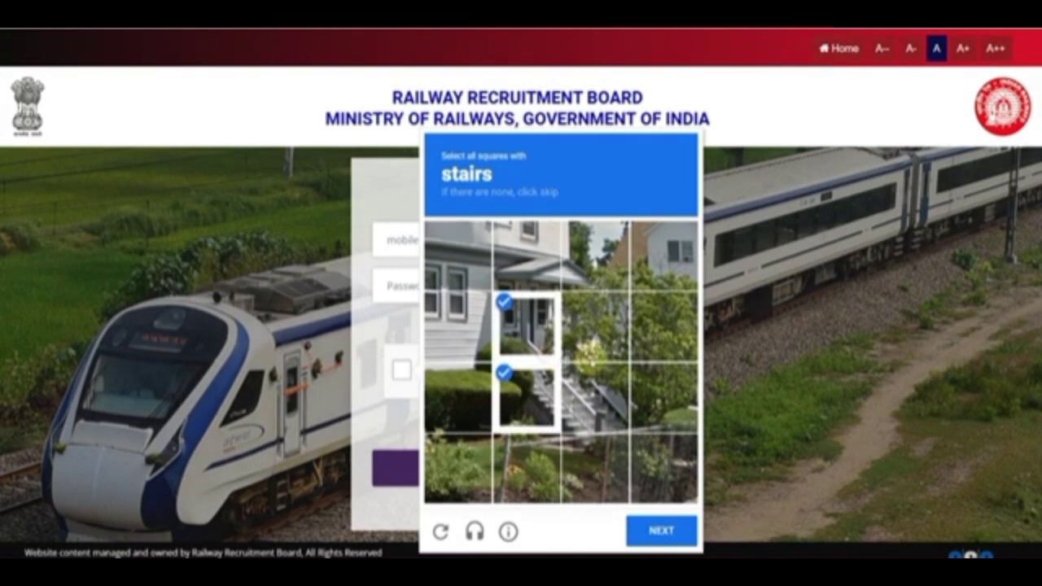
click(594, 326)
click(594, 395)
click(651, 530)
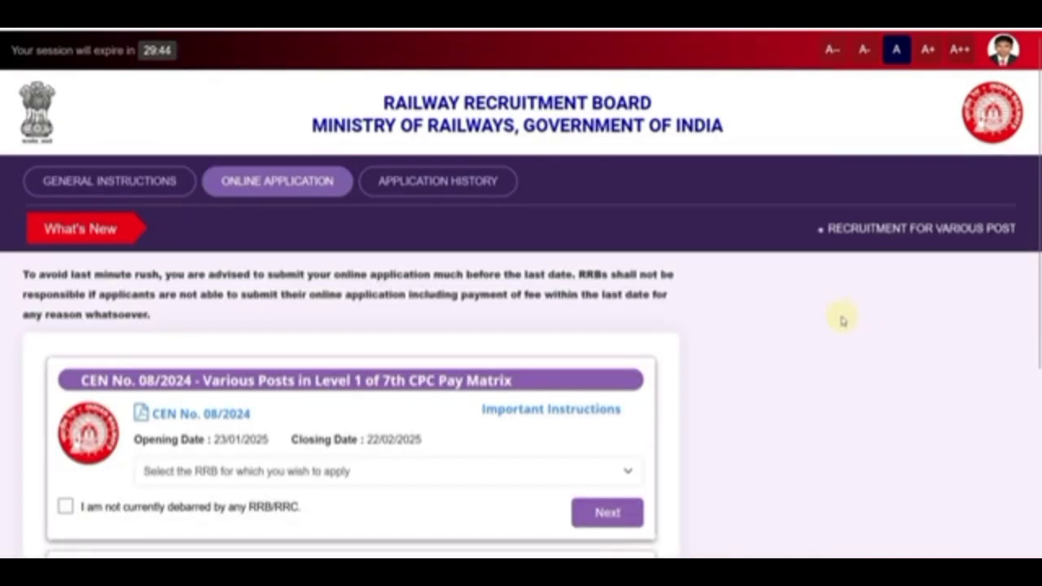
In the CEN 08/2024 card choose RRB Ajmer, tick the not-debarred declaration, and continue.
scroll(455, 304, down, 2)
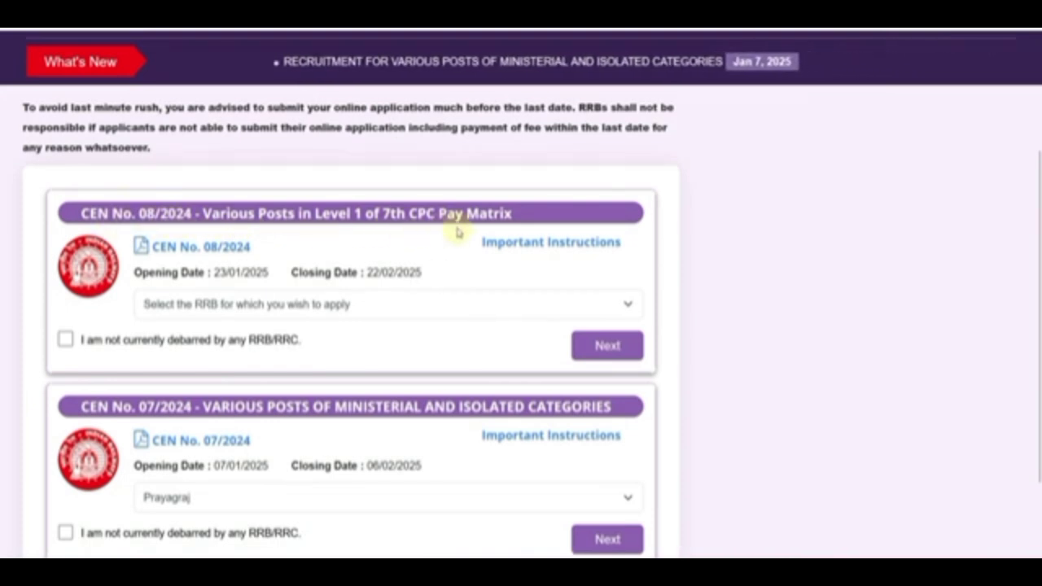
scroll(338, 247, down, 1)
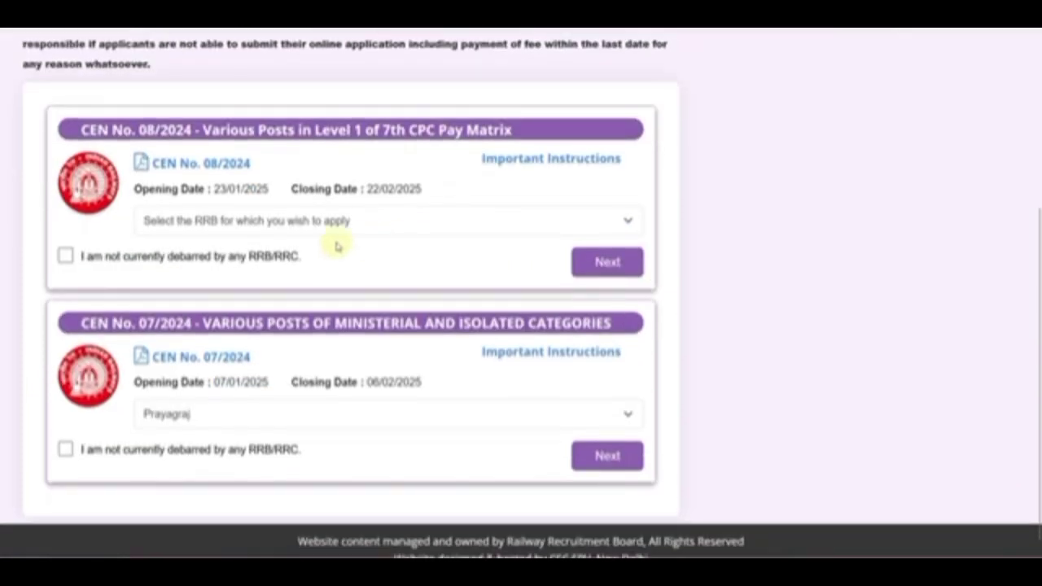
click(227, 234)
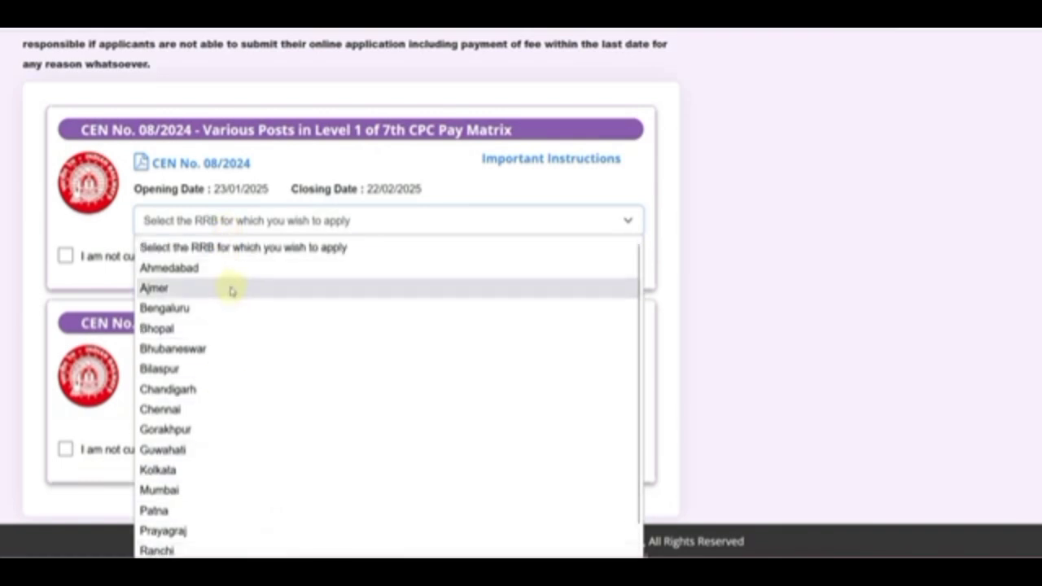
scroll(244, 317, down, 1)
scroll(228, 326, up, 1)
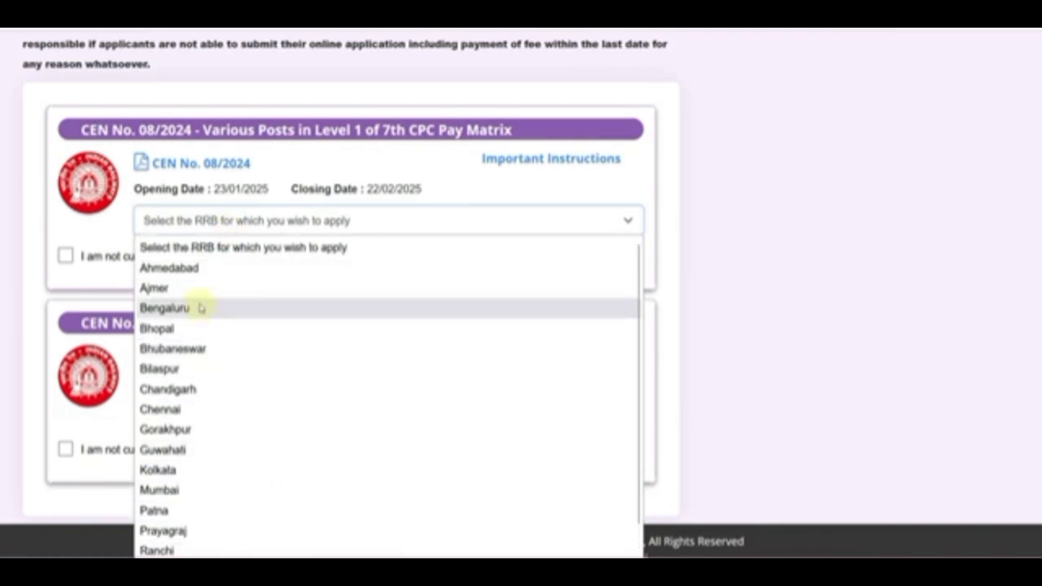
click(189, 288)
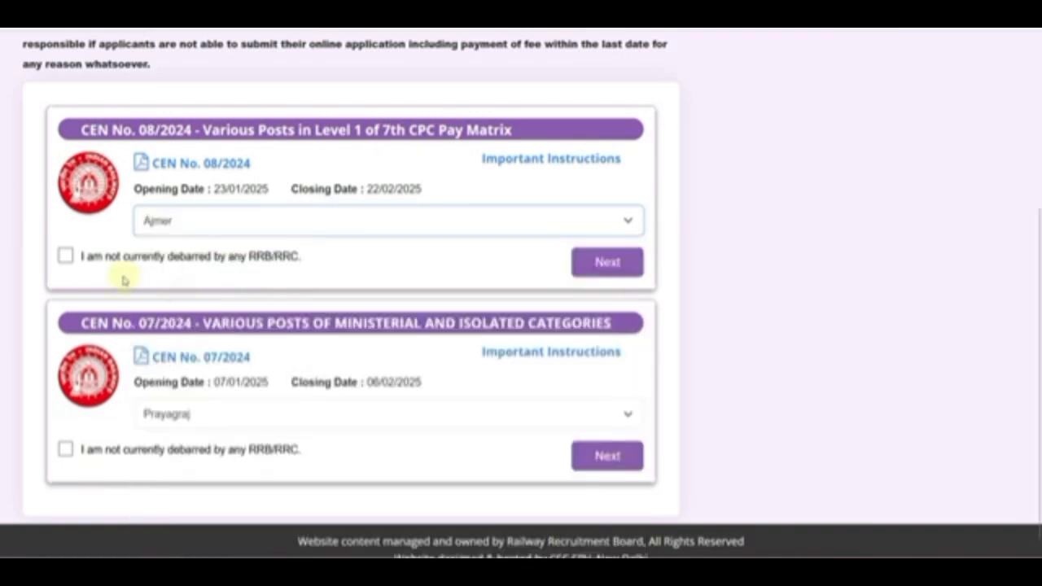
click(66, 259)
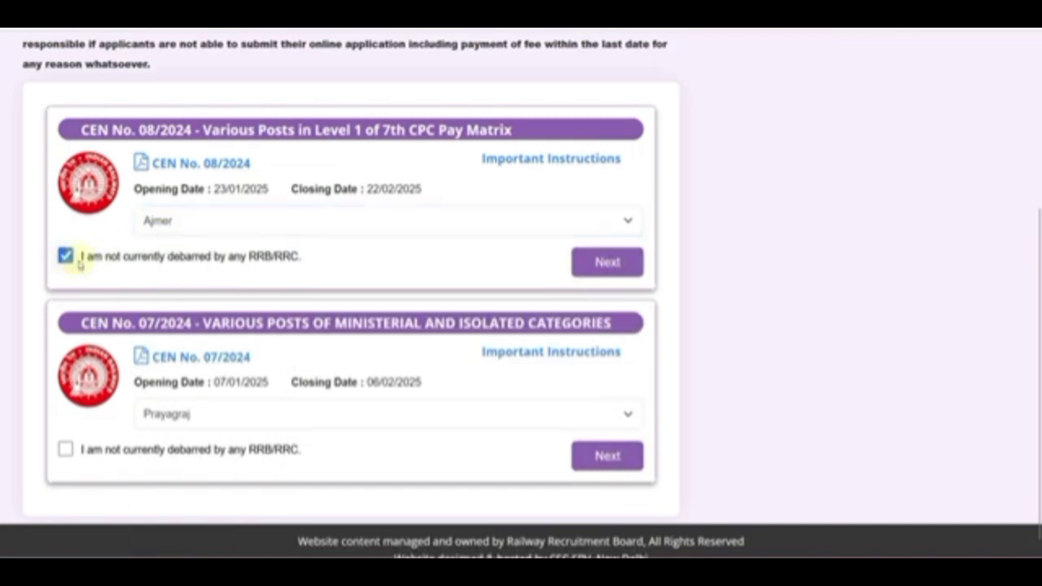
click(606, 264)
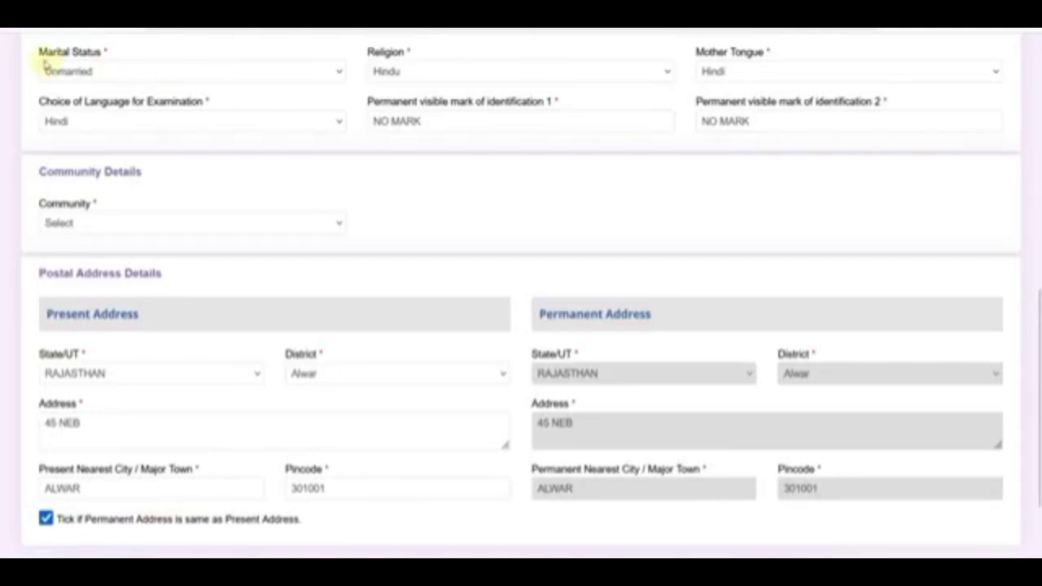
click(82, 74)
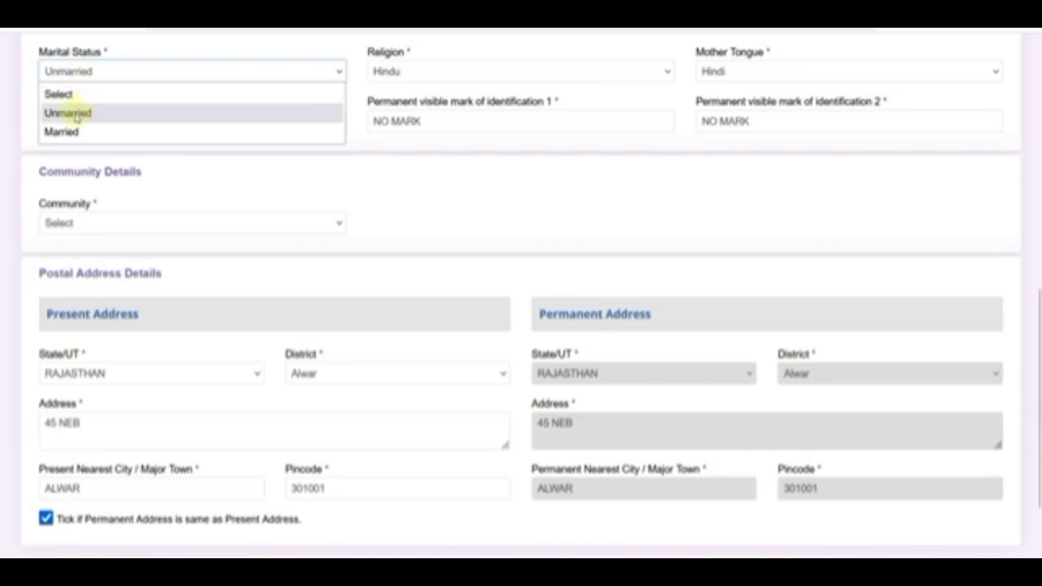
click(75, 115)
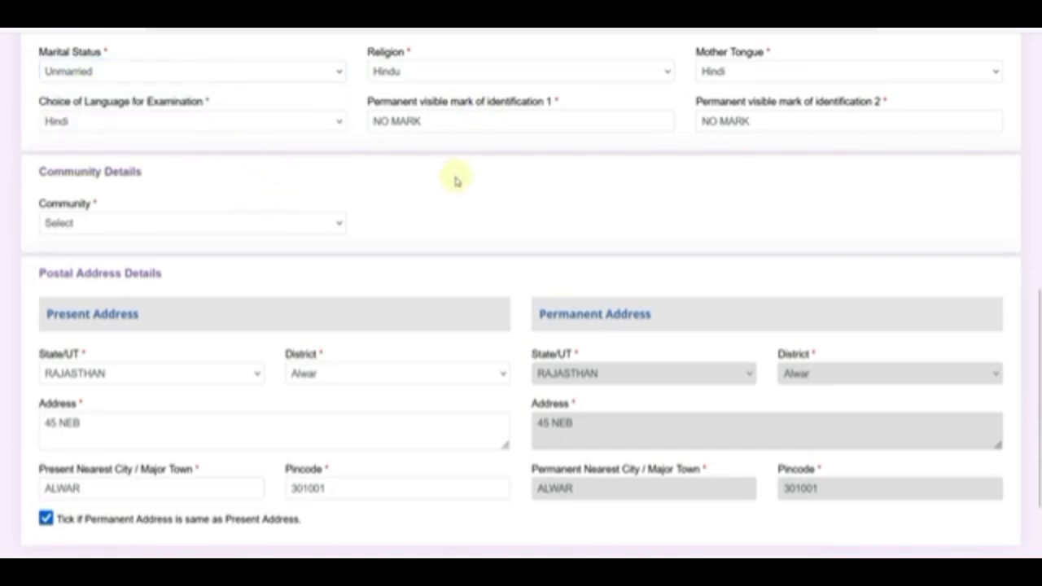
click(427, 77)
click(749, 73)
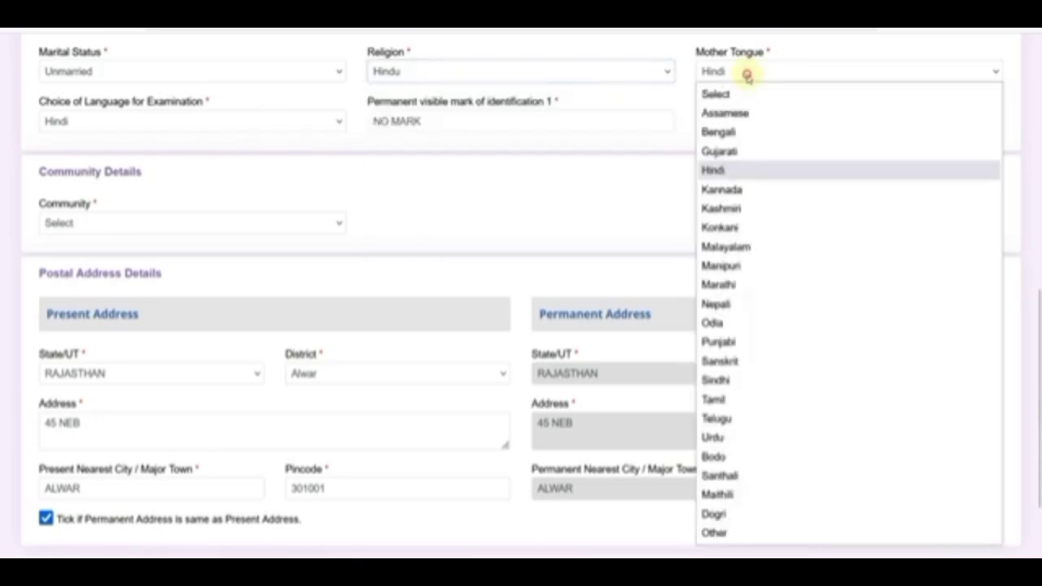
click(626, 181)
click(100, 124)
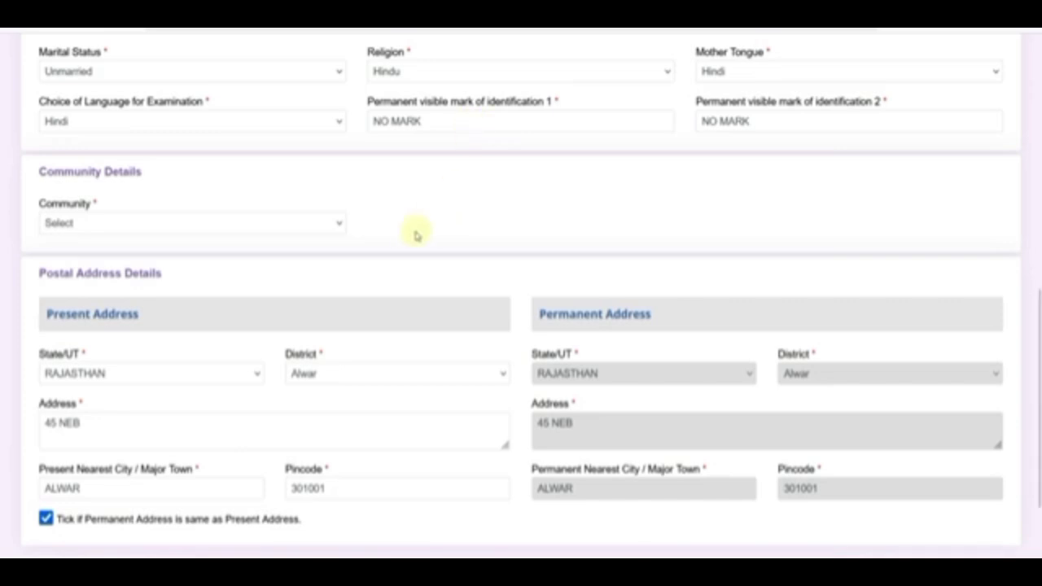
Change Community from UR to SC (Scheduled Caste) and accept the reservation eligibility notice.
click(181, 225)
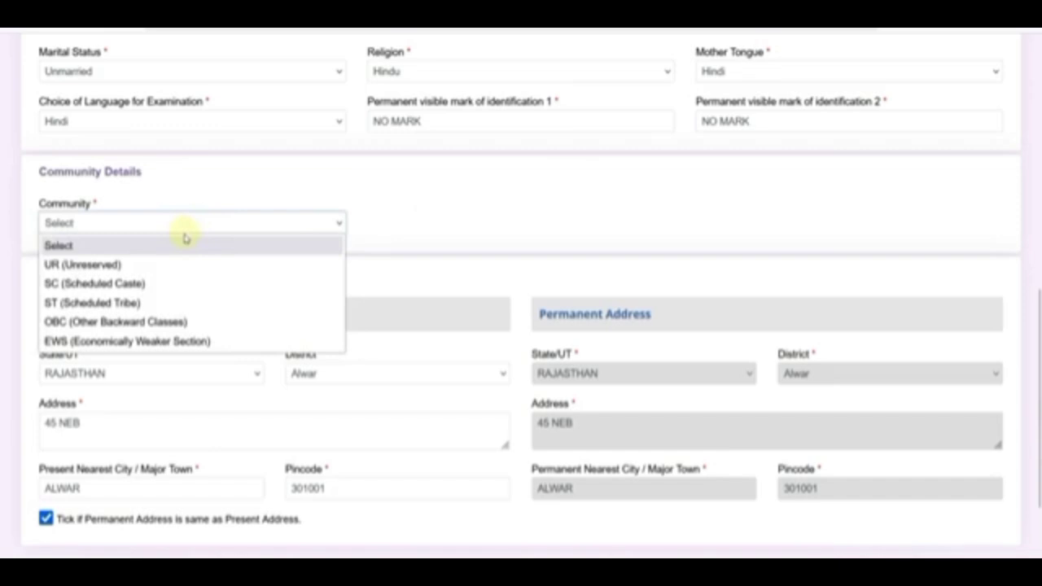
click(83, 265)
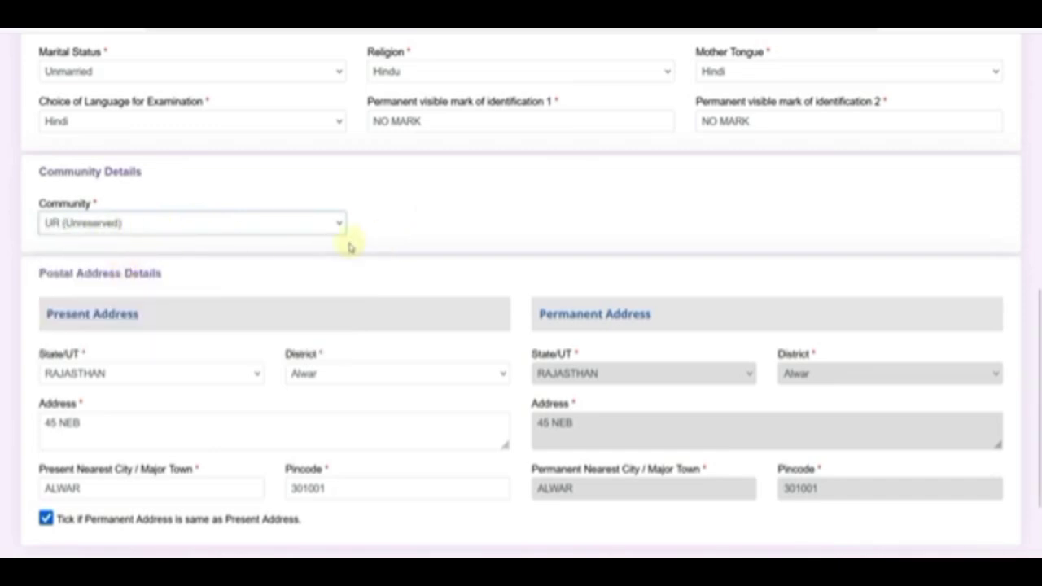
click(151, 224)
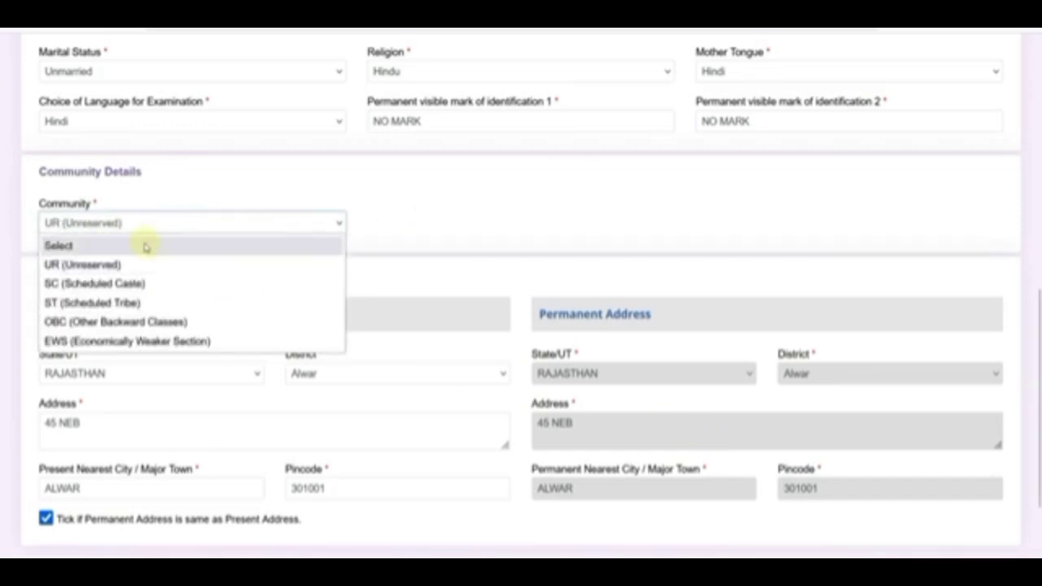
click(134, 284)
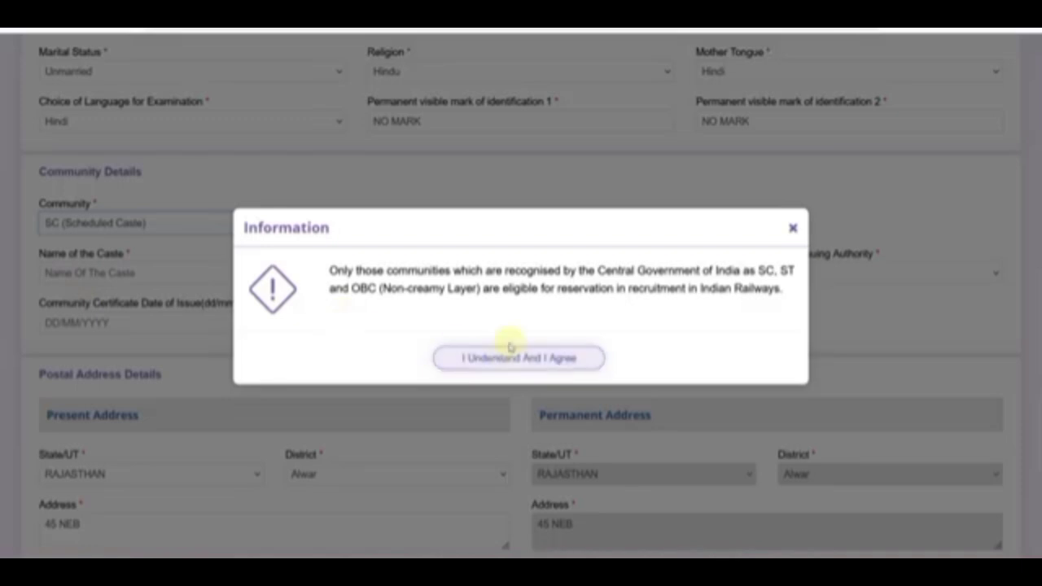
drag(598, 270, 740, 270)
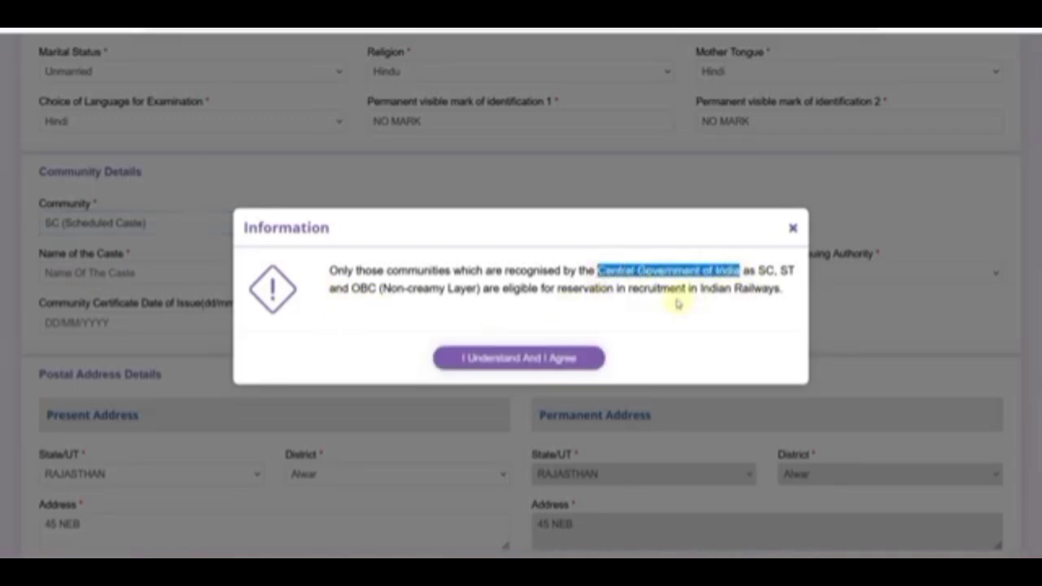
click(637, 289)
click(527, 358)
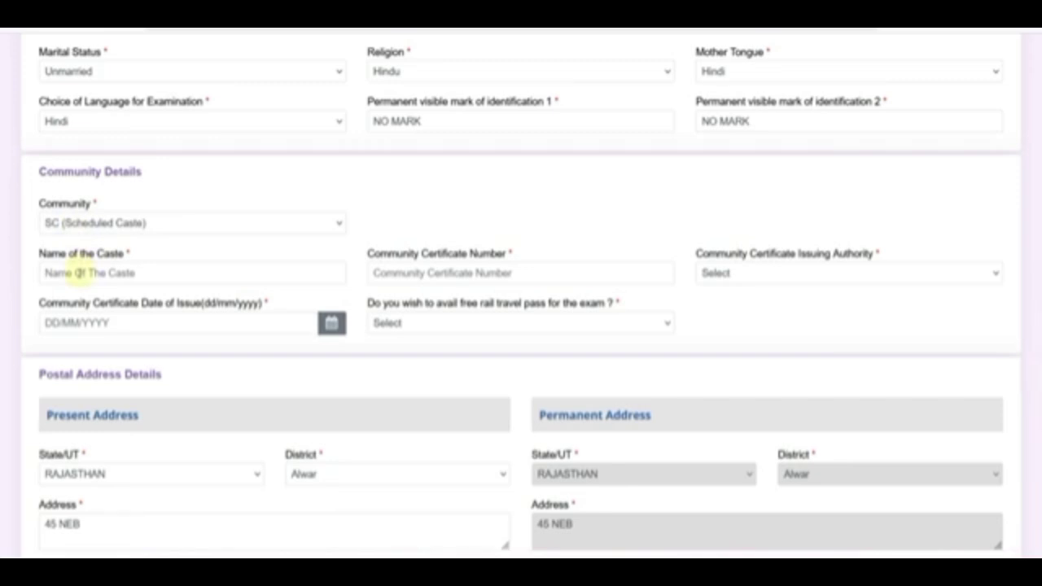
Set the certificate issuing authority to City Magistrate and issuing state to RAJASTHAN.
click(420, 274)
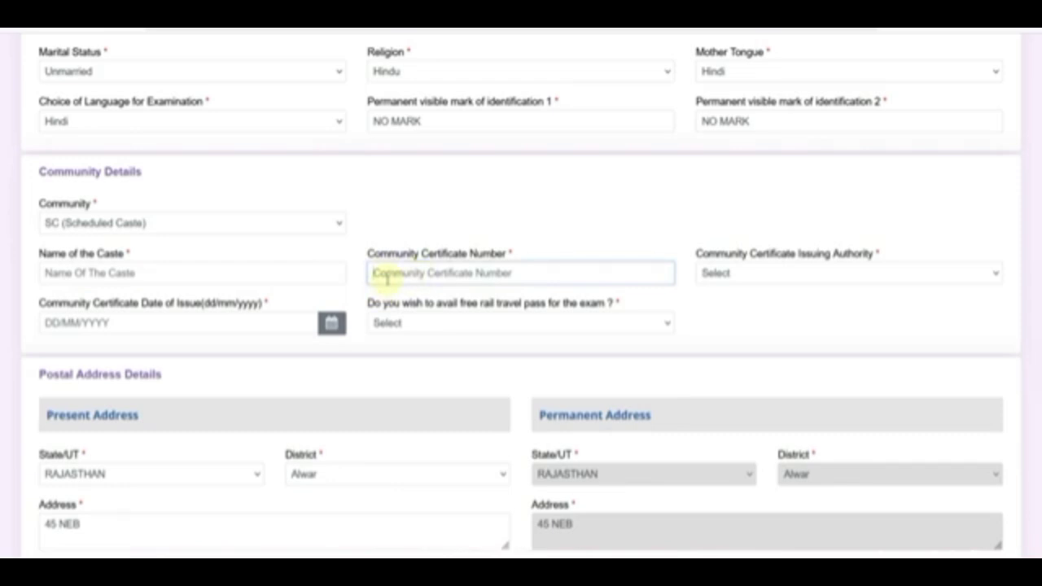
click(800, 277)
scroll(651, 424, down, 3)
scroll(639, 521, up, 3)
scroll(600, 353, down, 3)
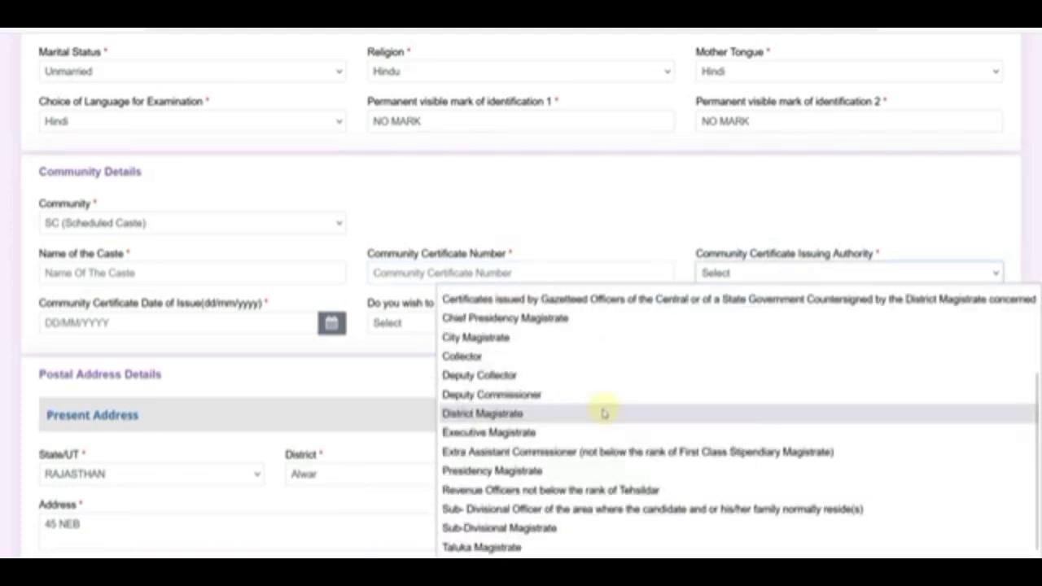
scroll(586, 544, up, 3)
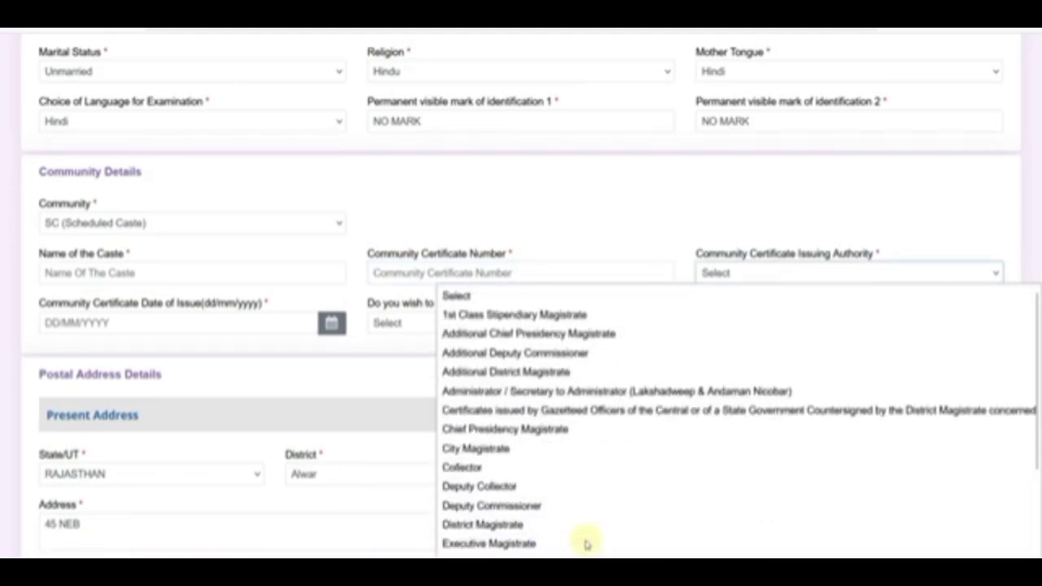
click(521, 448)
click(72, 324)
scroll(105, 237, down, 5)
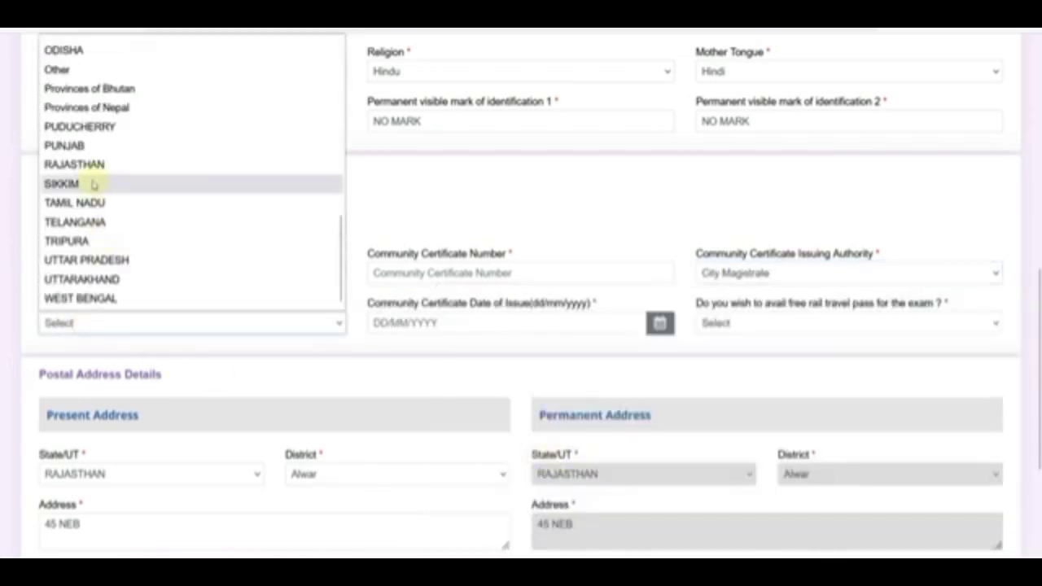
click(64, 163)
Pick 25/10/2024 as the community certificate issue date.
click(422, 324)
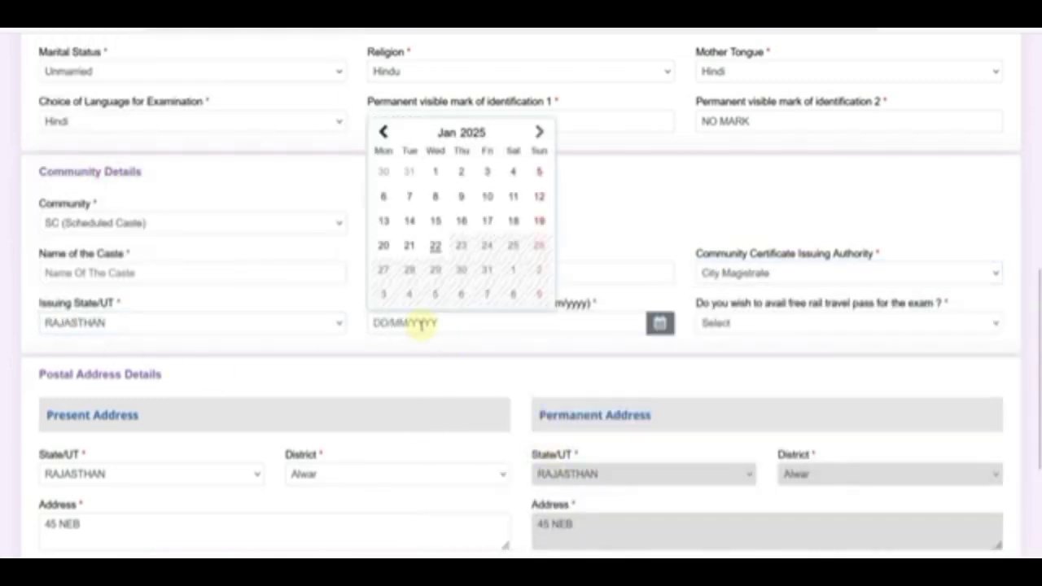
click(464, 134)
click(459, 226)
click(461, 132)
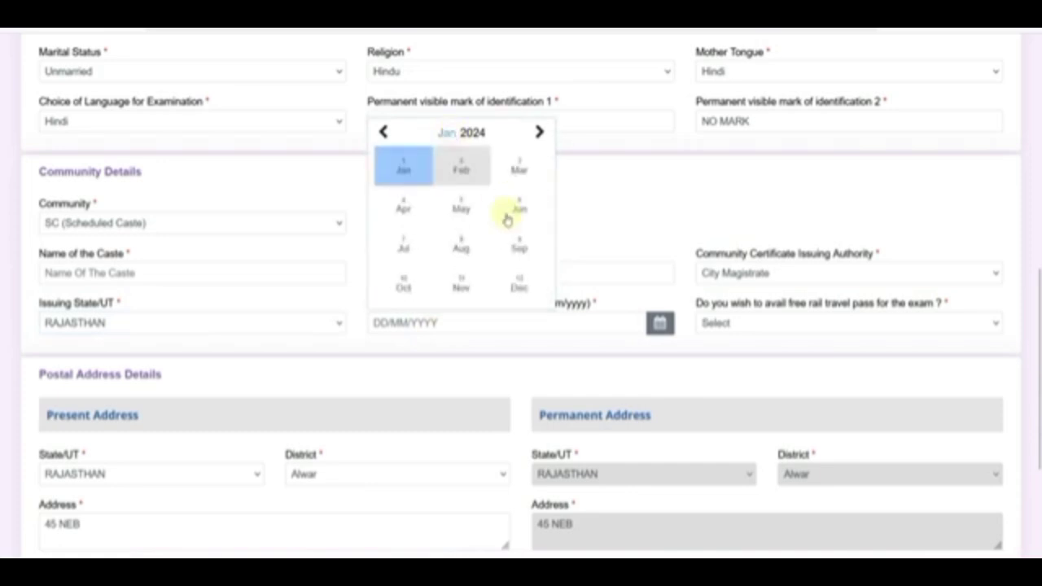
click(405, 284)
click(487, 245)
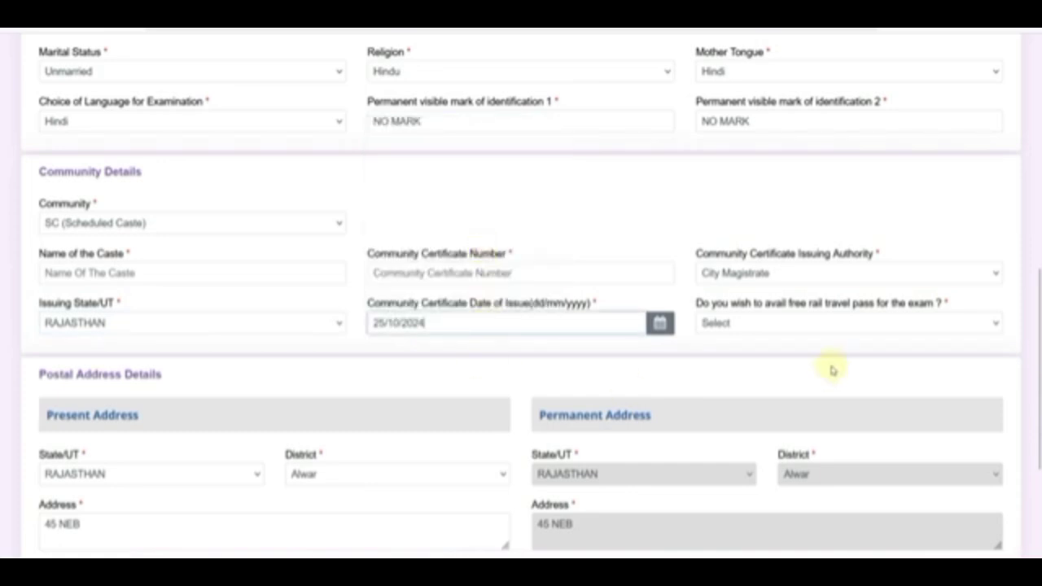
click(164, 226)
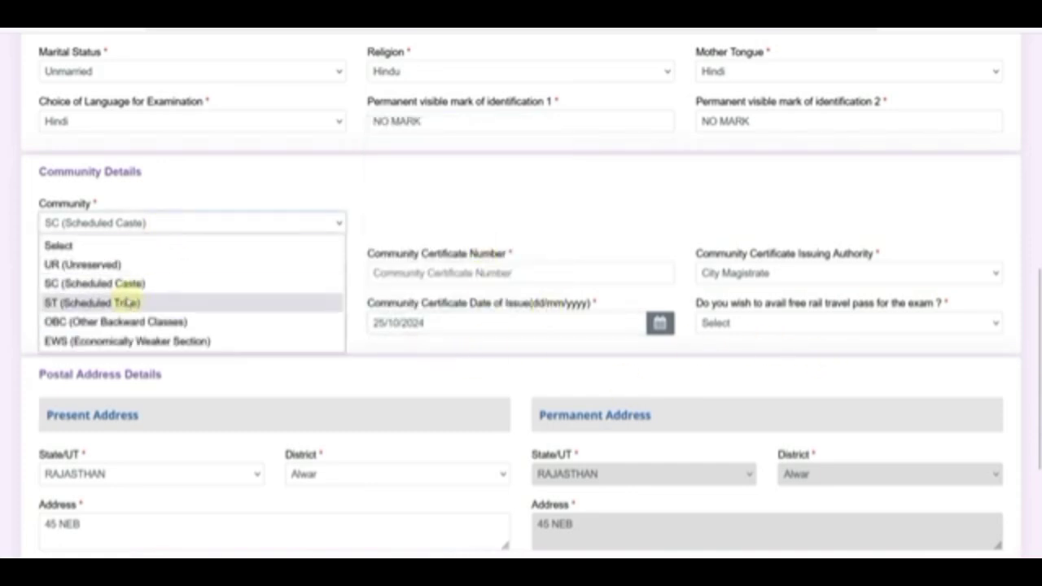
Switch community to ST then back to SC, accepting each notice, and answer No to free rail pass.
click(138, 302)
click(490, 359)
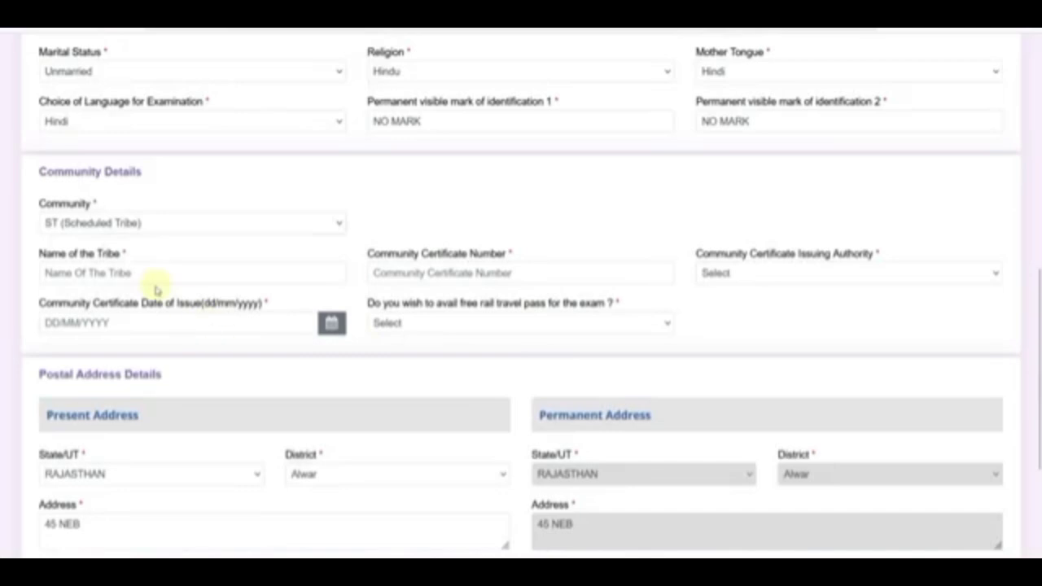
click(93, 228)
click(73, 283)
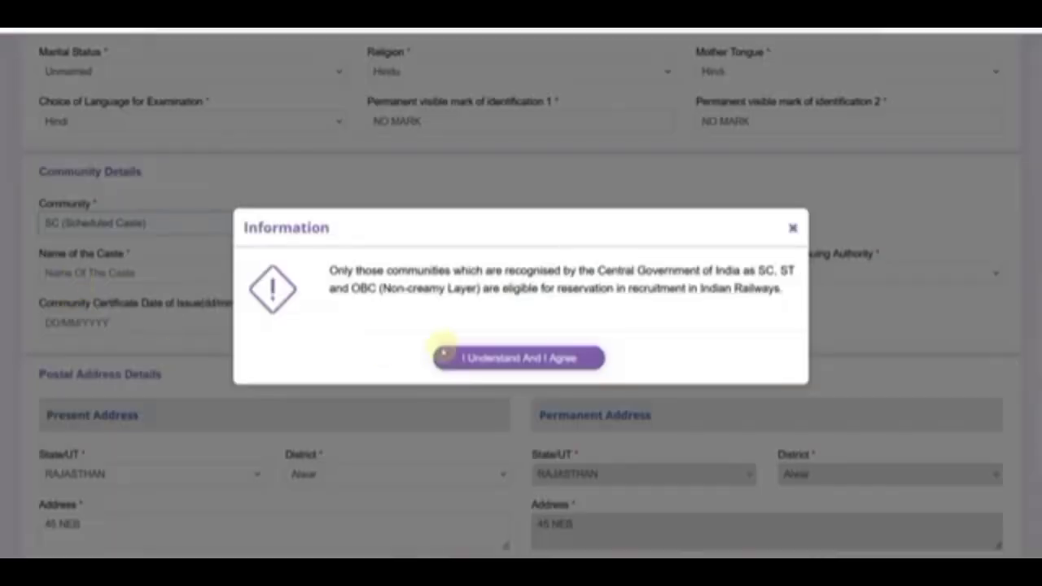
click(443, 356)
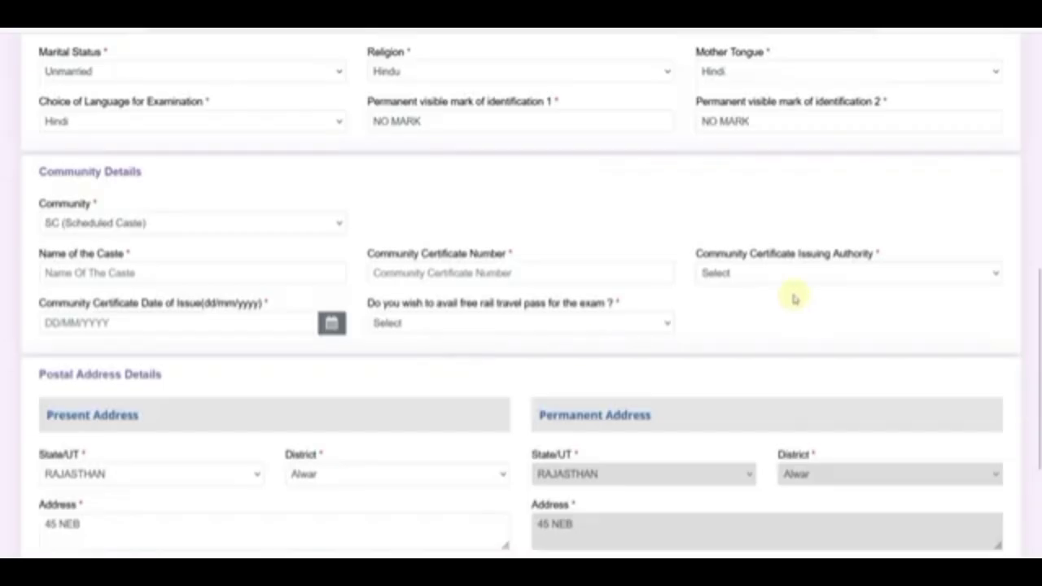
click(474, 322)
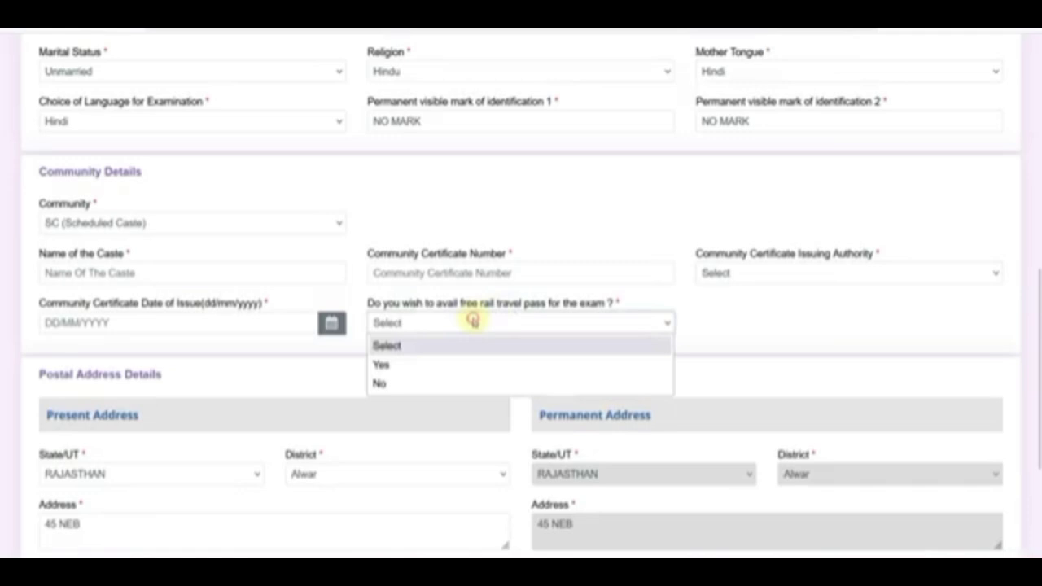
click(418, 385)
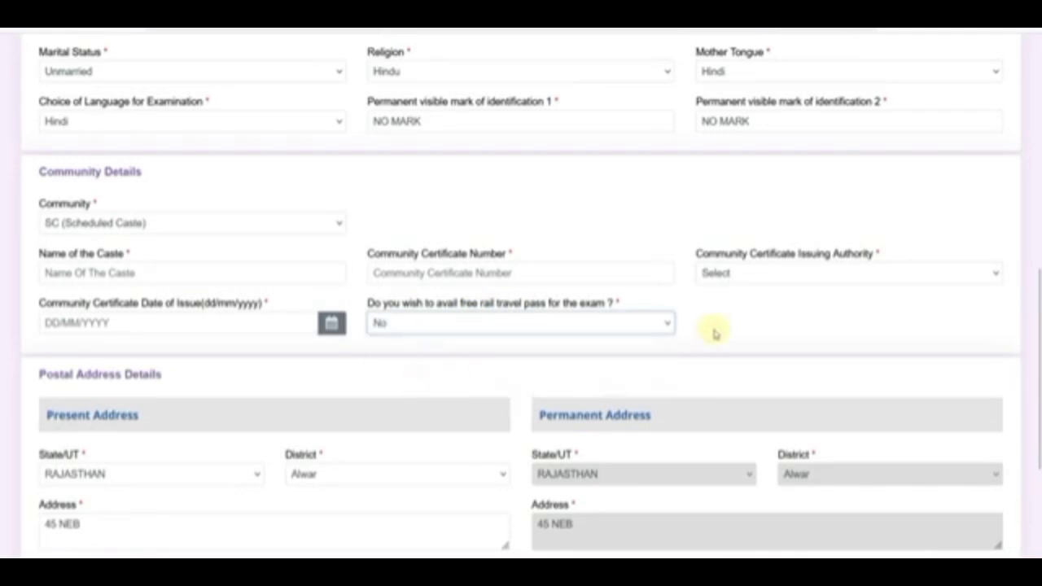
Answer Yes to the free rail travel pass and type ALWAR as the nearest railway station.
click(403, 324)
click(404, 363)
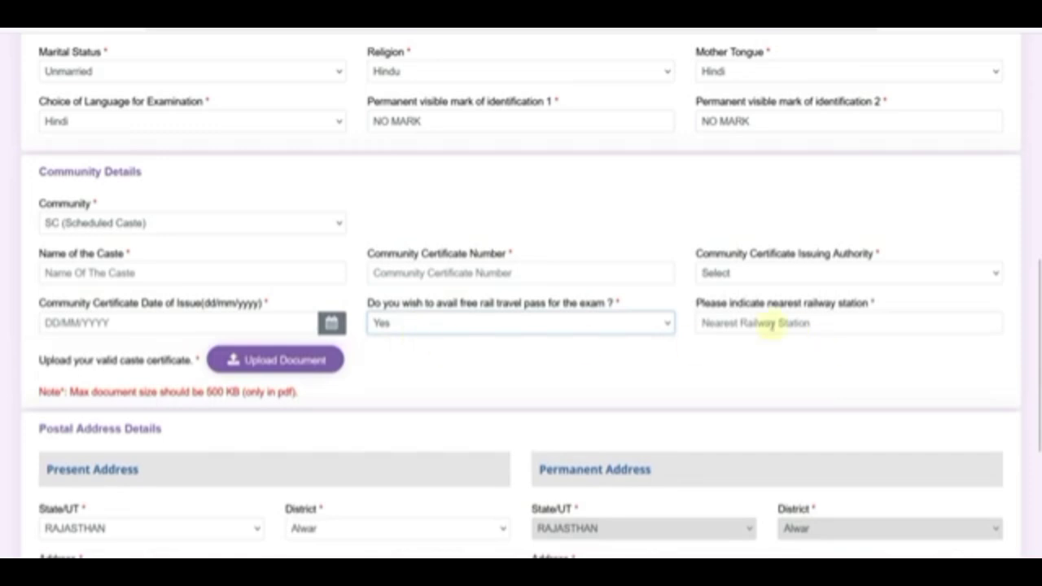
click(742, 323)
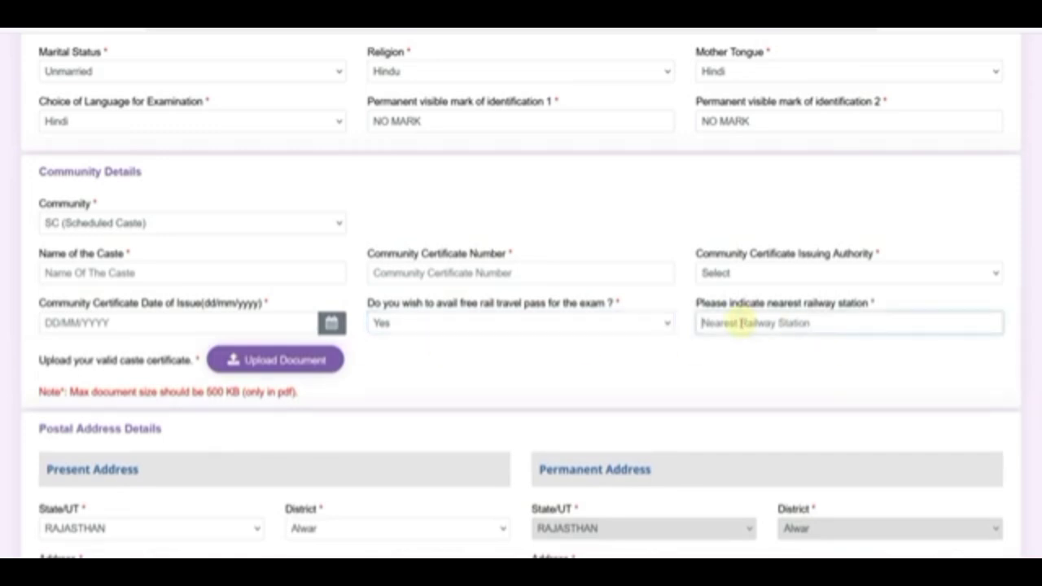
text(ALWAR)
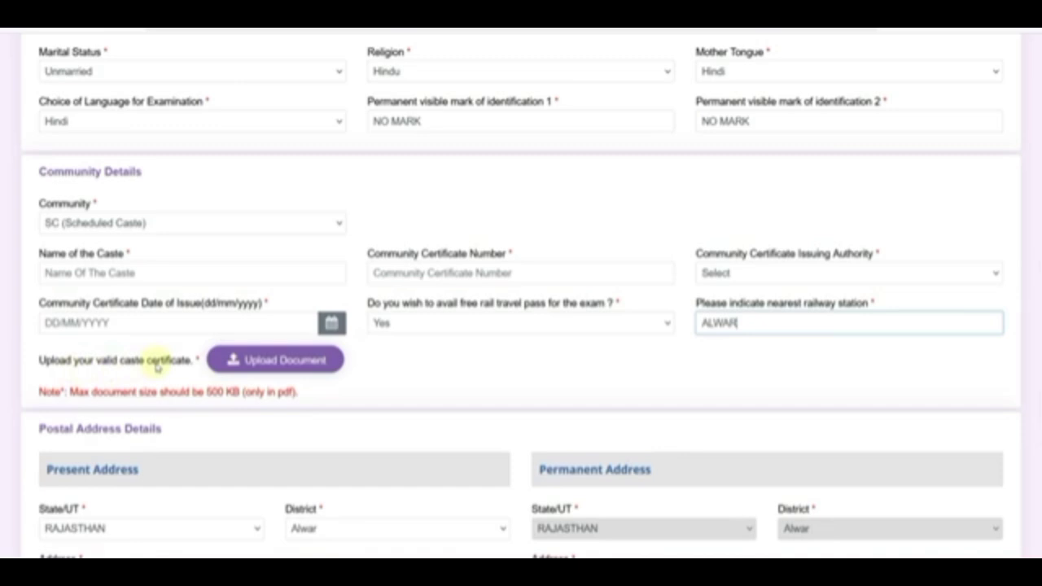
drag(252, 393, 314, 396)
click(308, 396)
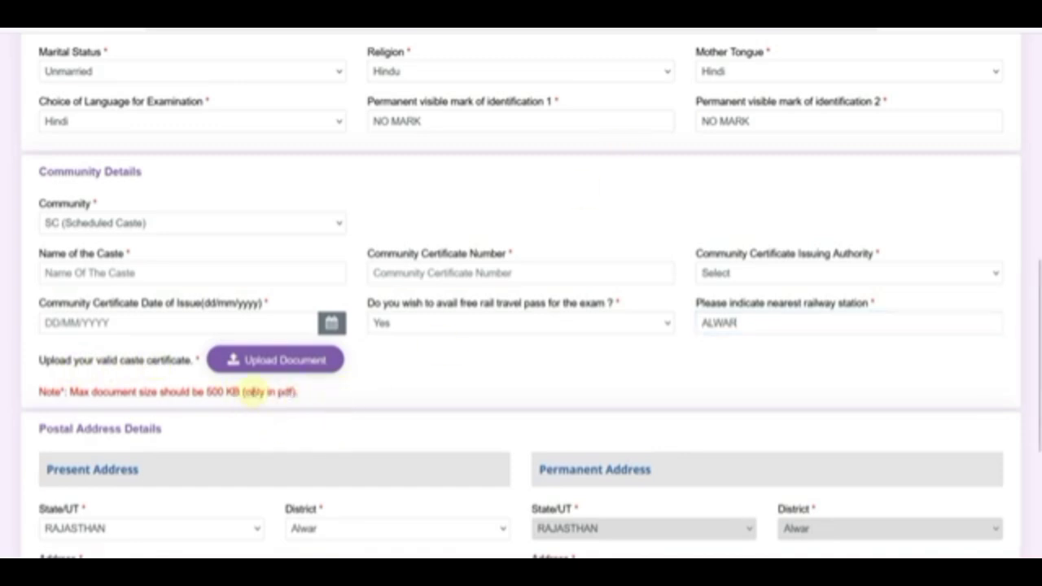
Try ST as the community, accept its notice, and keep the rail pass answer at Yes.
click(88, 224)
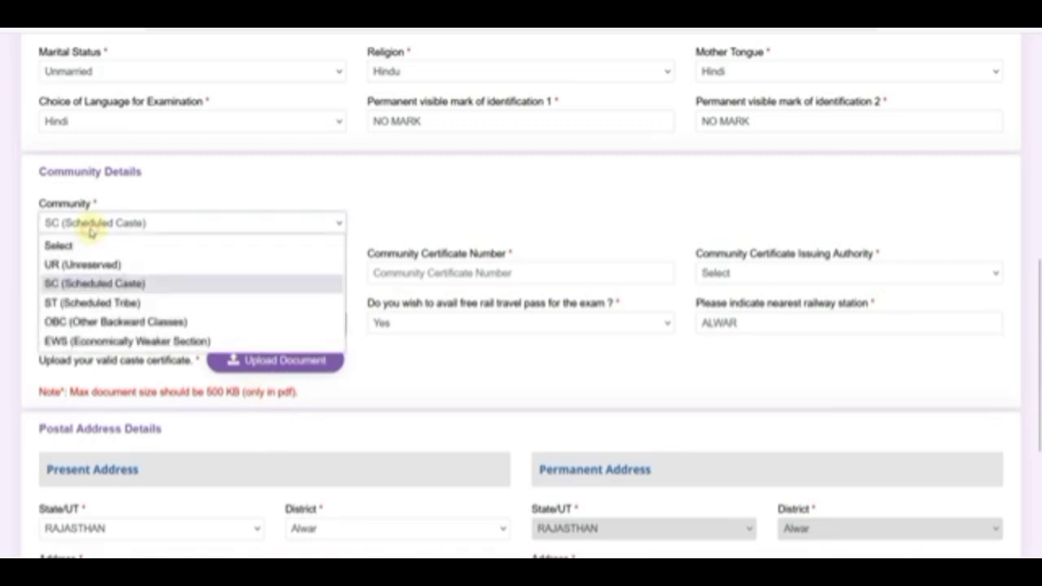
click(94, 302)
click(465, 356)
click(424, 323)
click(415, 380)
click(395, 359)
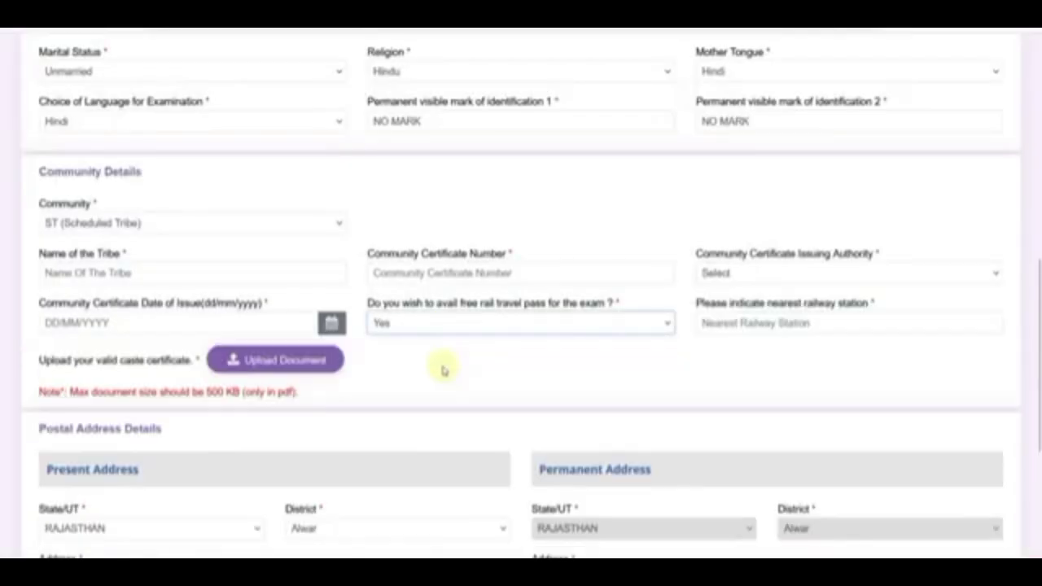
Choose OBC (Other Backward Classes) as the community and answer Yes to Non-Creamy Layer.
click(130, 225)
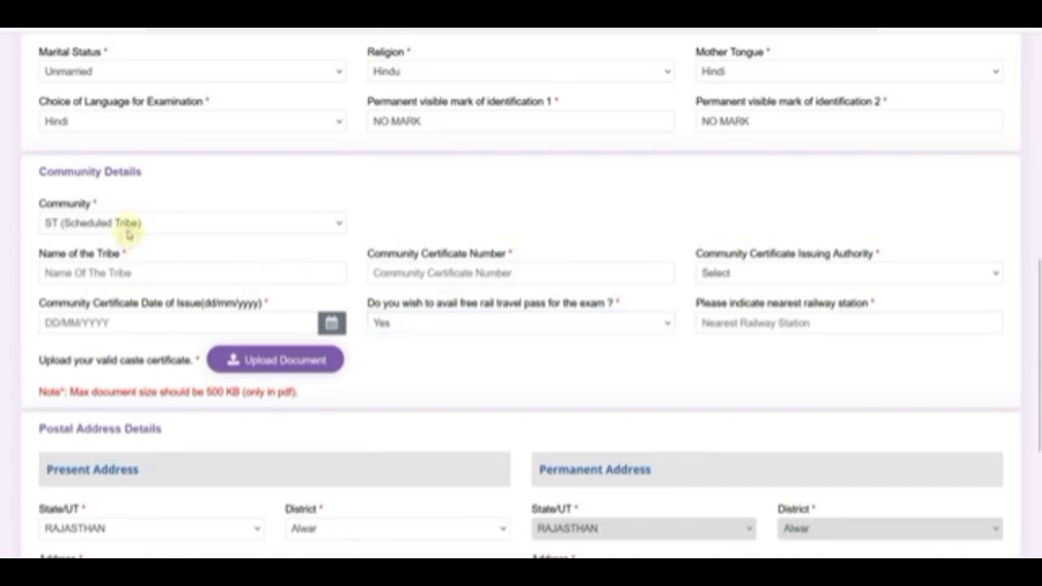
click(110, 322)
click(493, 356)
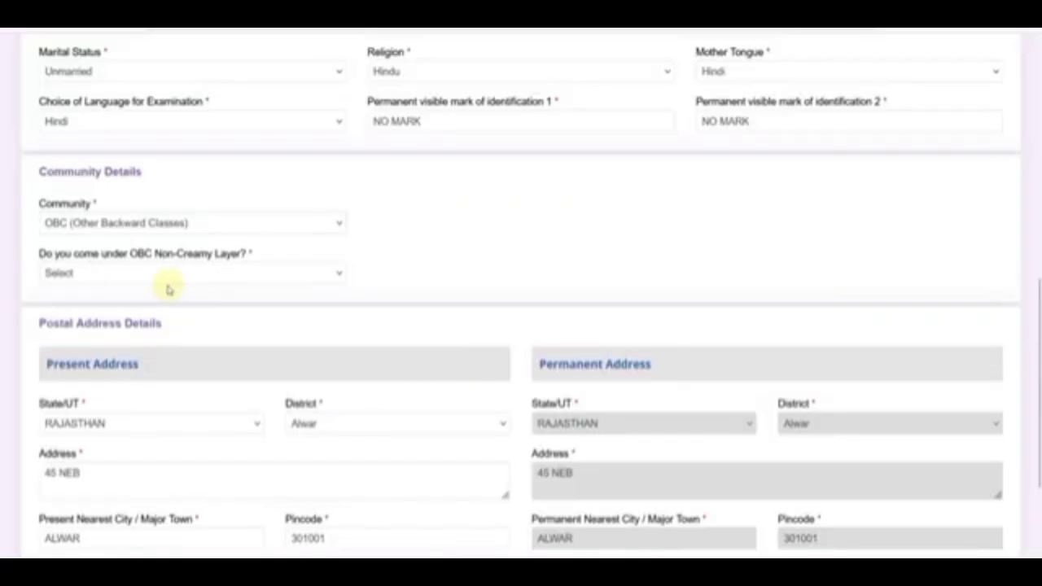
click(136, 276)
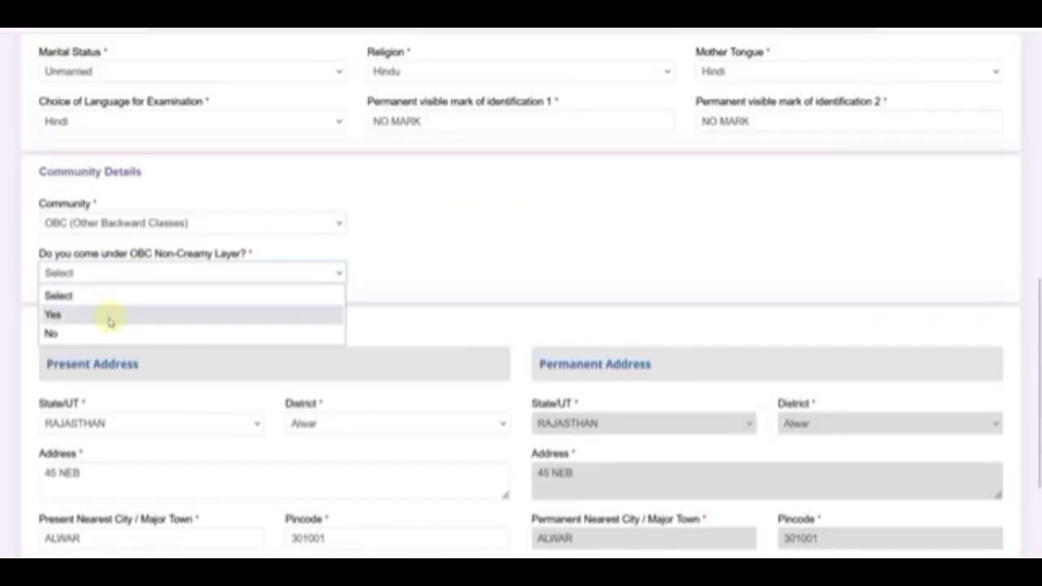
click(82, 333)
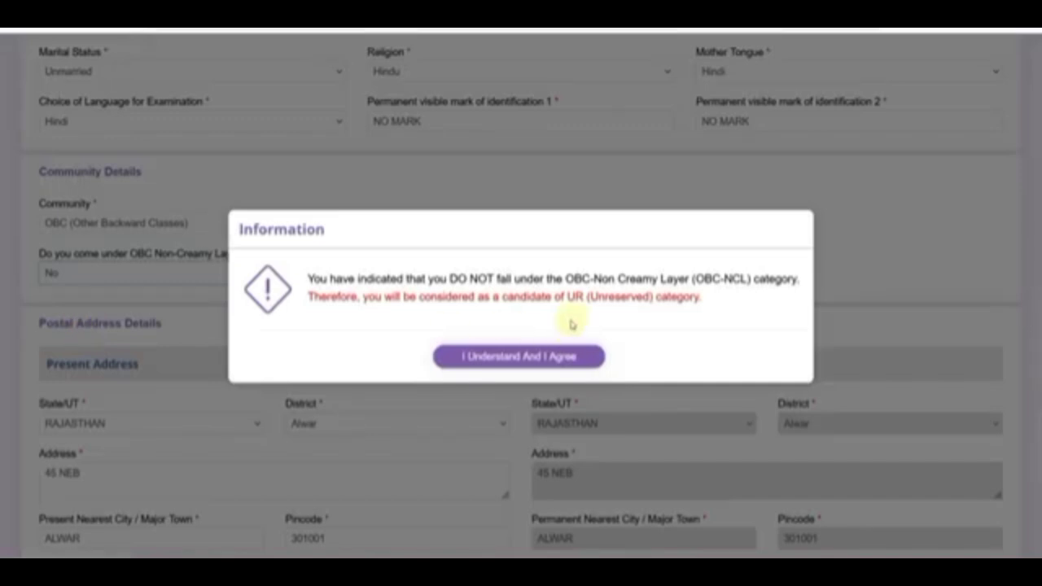
click(513, 358)
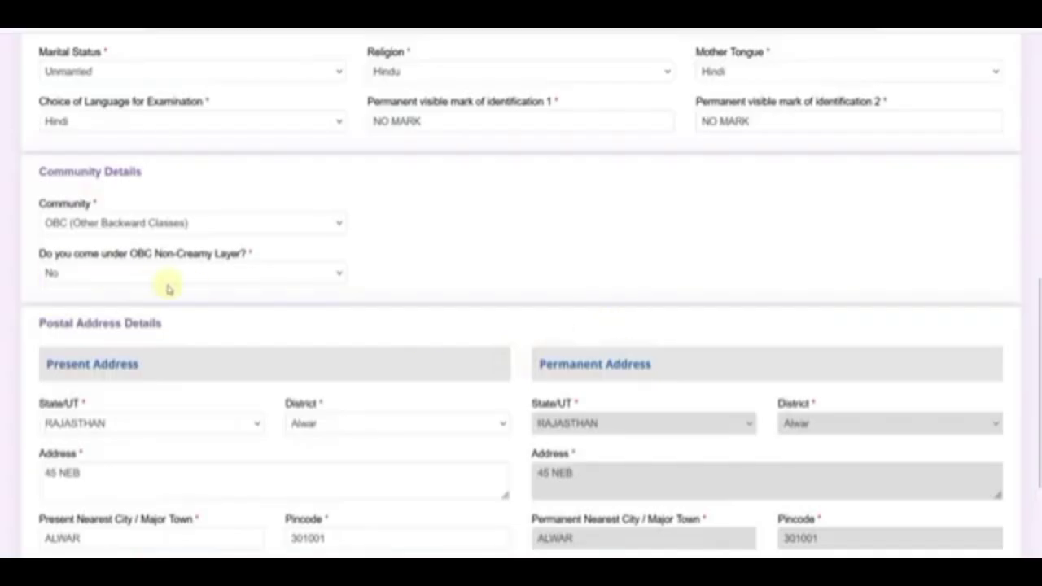
click(151, 285)
click(107, 312)
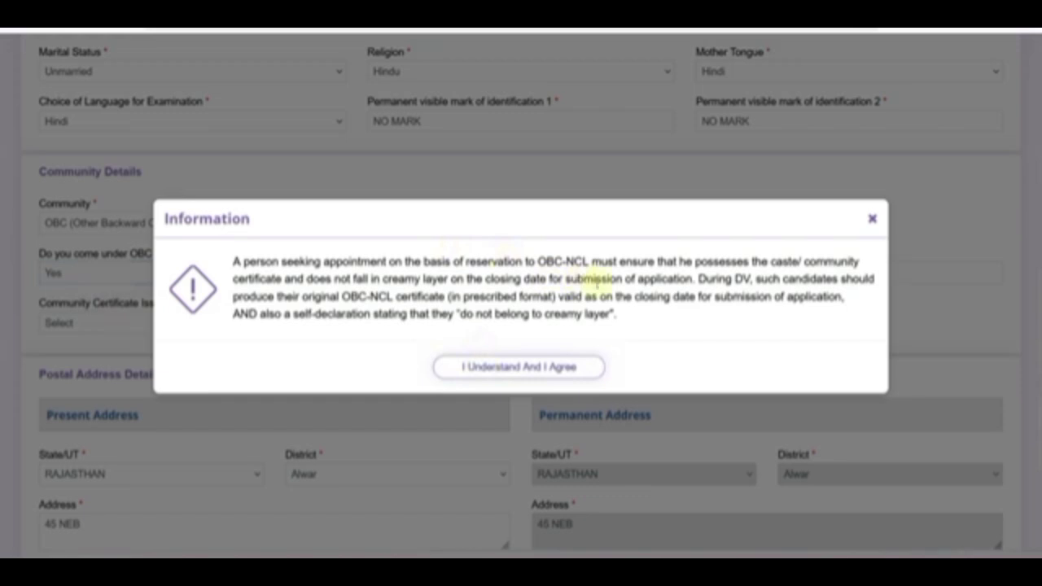
Read through the OBC-NCL certificate notice and accept it.
drag(462, 296, 534, 297)
drag(635, 297, 785, 298)
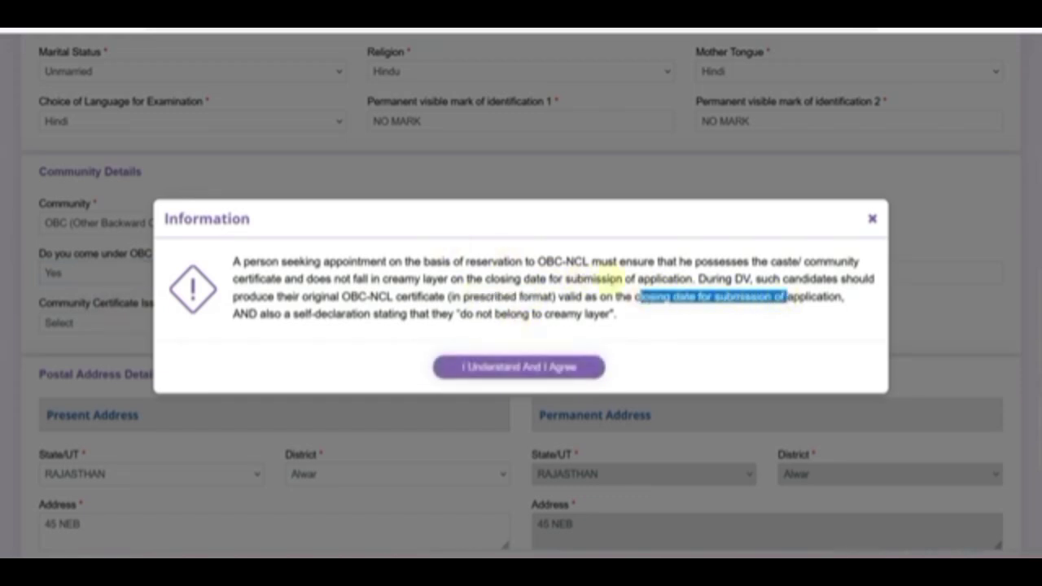
click(607, 278)
drag(293, 315, 574, 328)
click(541, 332)
click(520, 366)
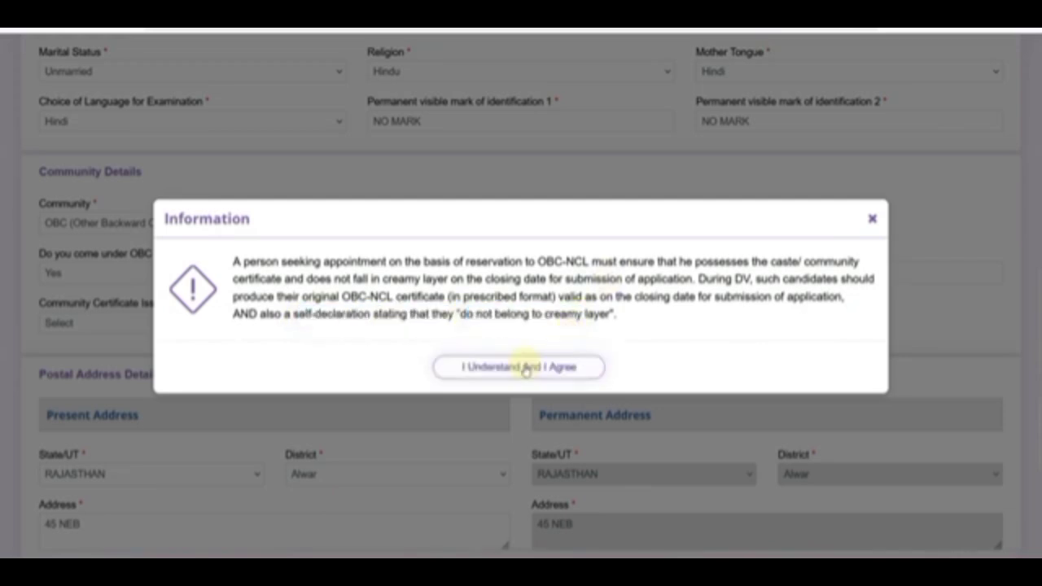
Look over the caste name, certificate number, issuing authority and issue date fields without filling them.
click(423, 275)
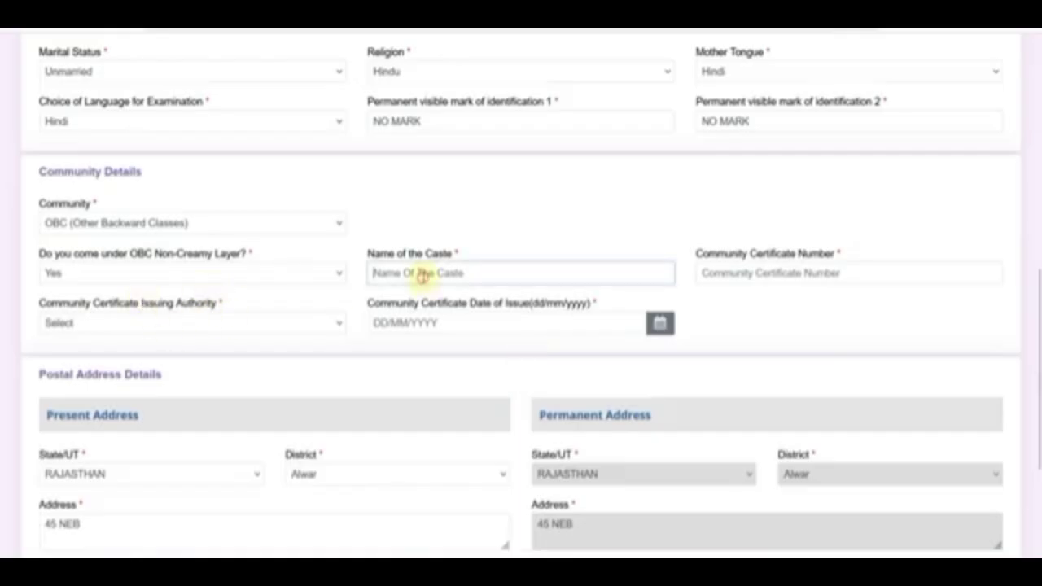
click(723, 277)
click(174, 326)
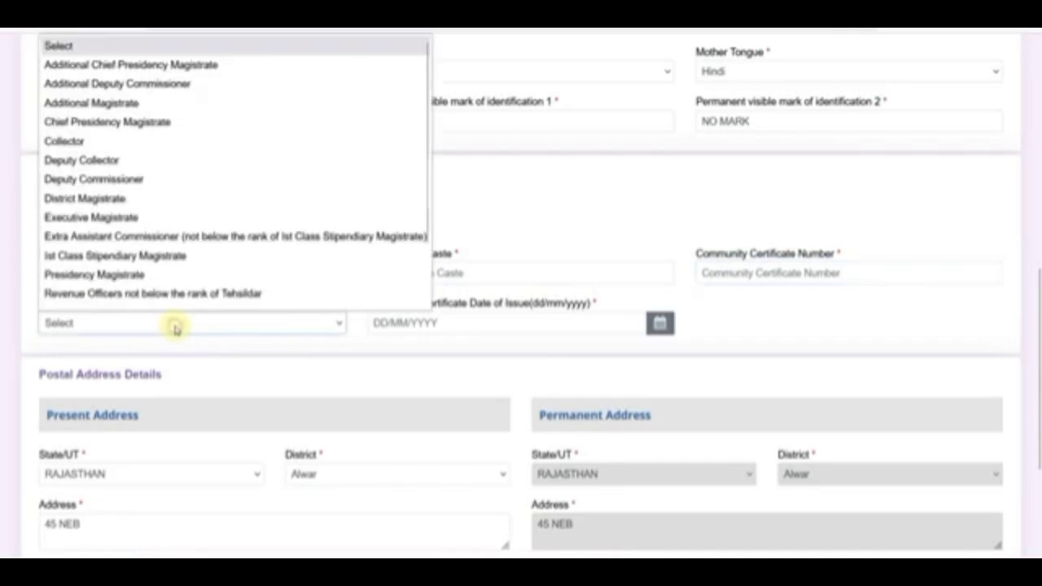
click(449, 327)
click(449, 326)
click(758, 318)
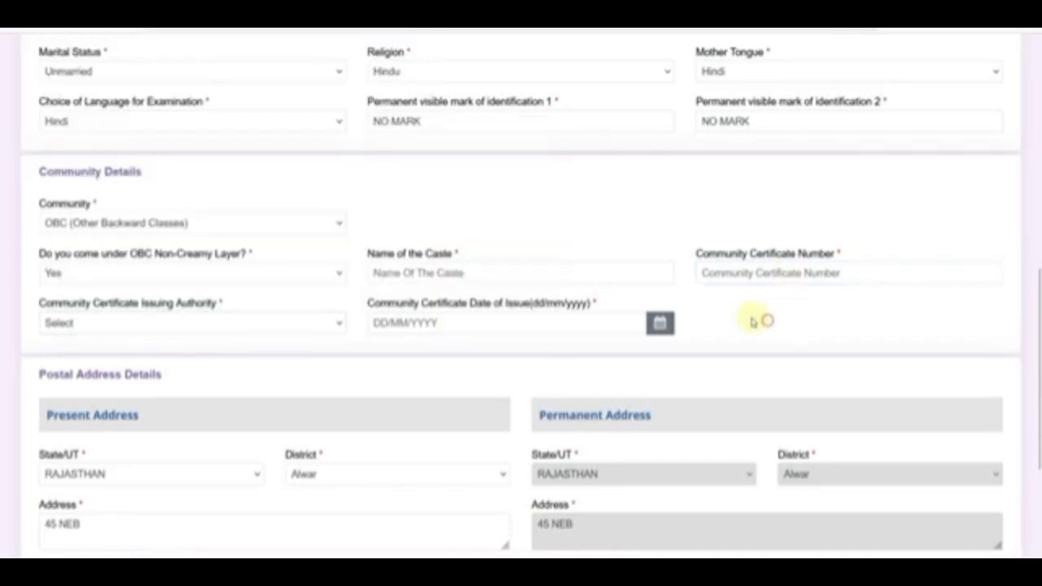
click(442, 323)
click(747, 301)
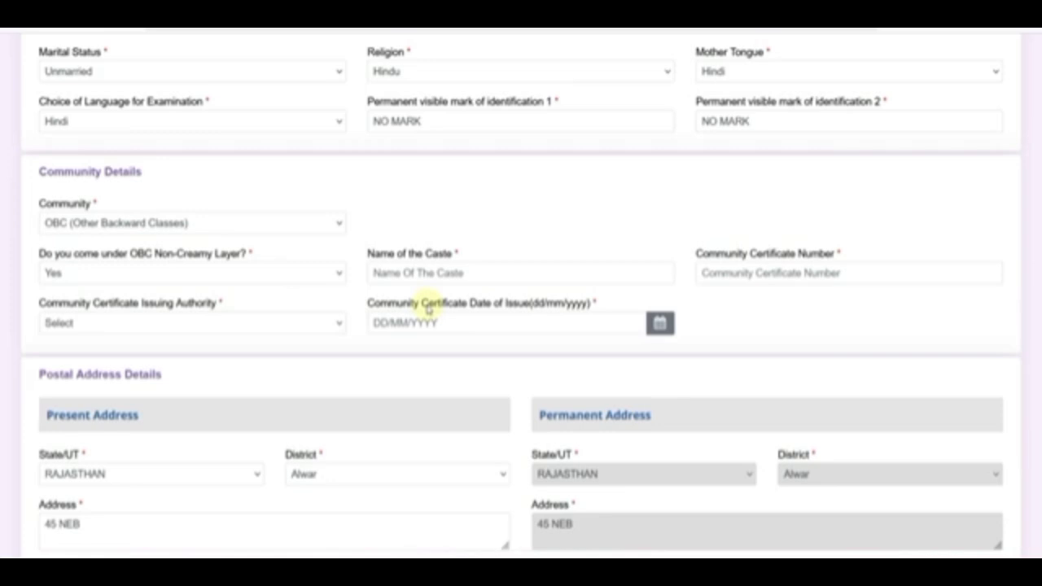
Select EWS (Economically Weaker Section) as the community and accept the EWS eligibility notice.
click(102, 223)
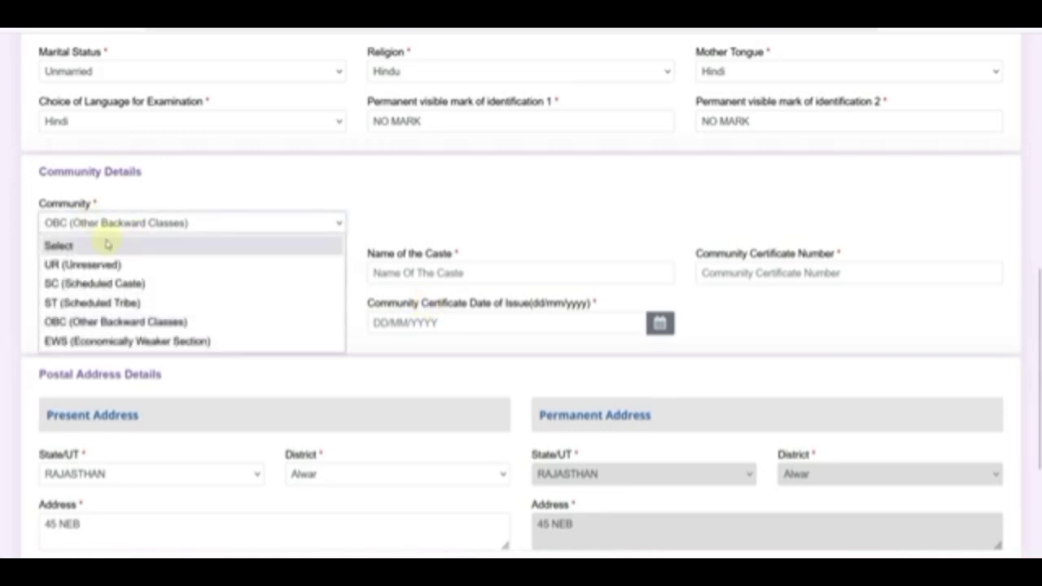
click(90, 323)
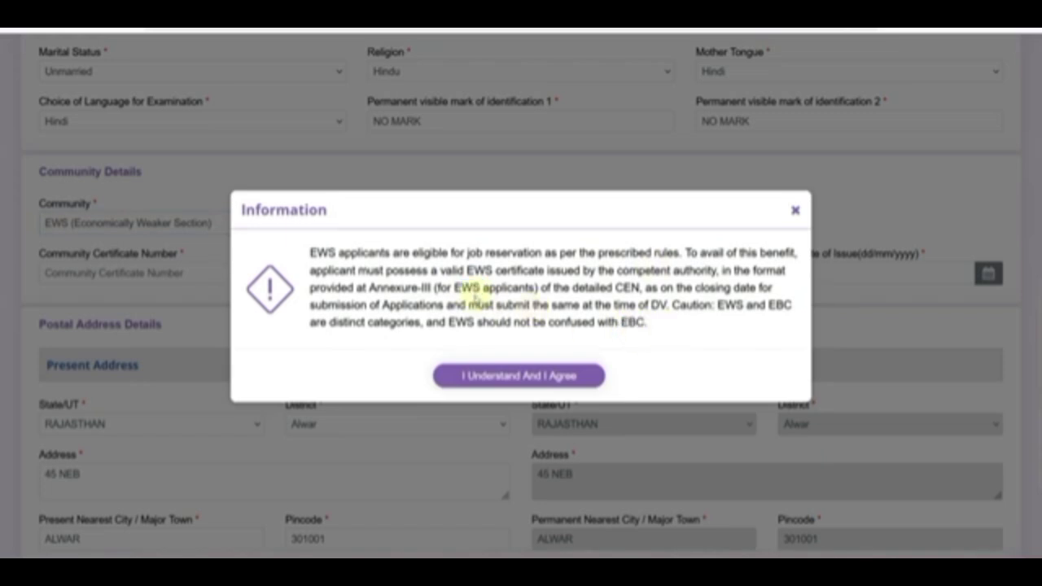
click(521, 376)
Inspect the EWS certificate number, issuing authority and issue date fields, leaving them empty.
click(136, 273)
click(600, 272)
click(793, 275)
click(647, 225)
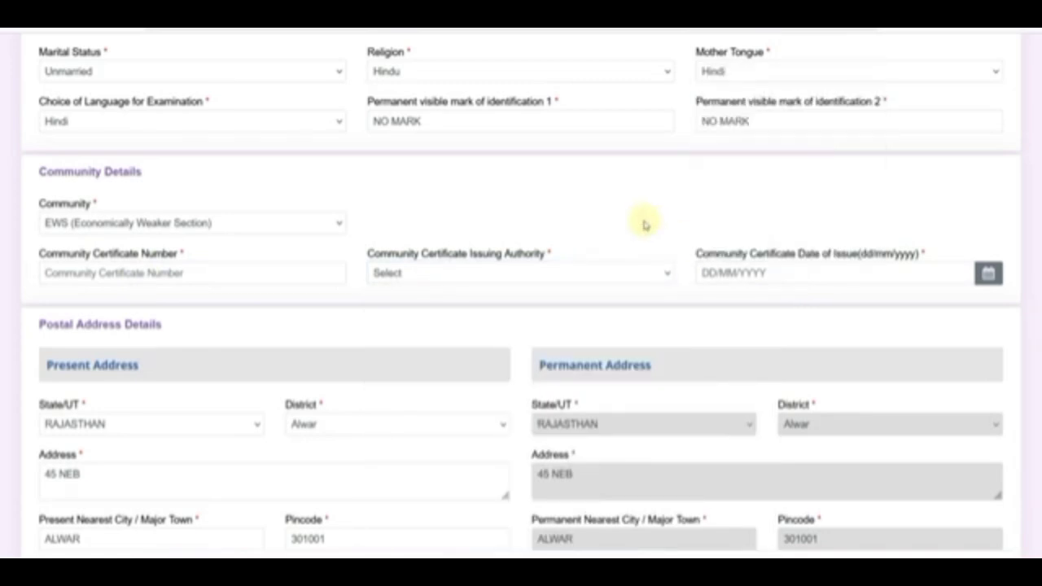
Confirm the present address (RAJASTHAN, Alwar, nearest city ALWAR) and save the personal details.
scroll(342, 281, down, 2)
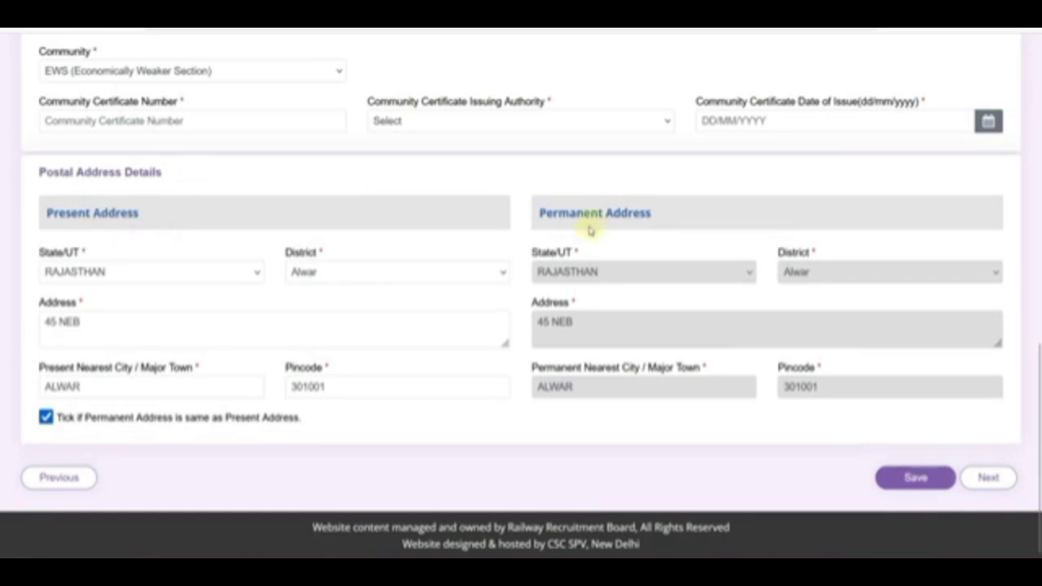
click(129, 278)
click(316, 277)
click(232, 297)
click(127, 321)
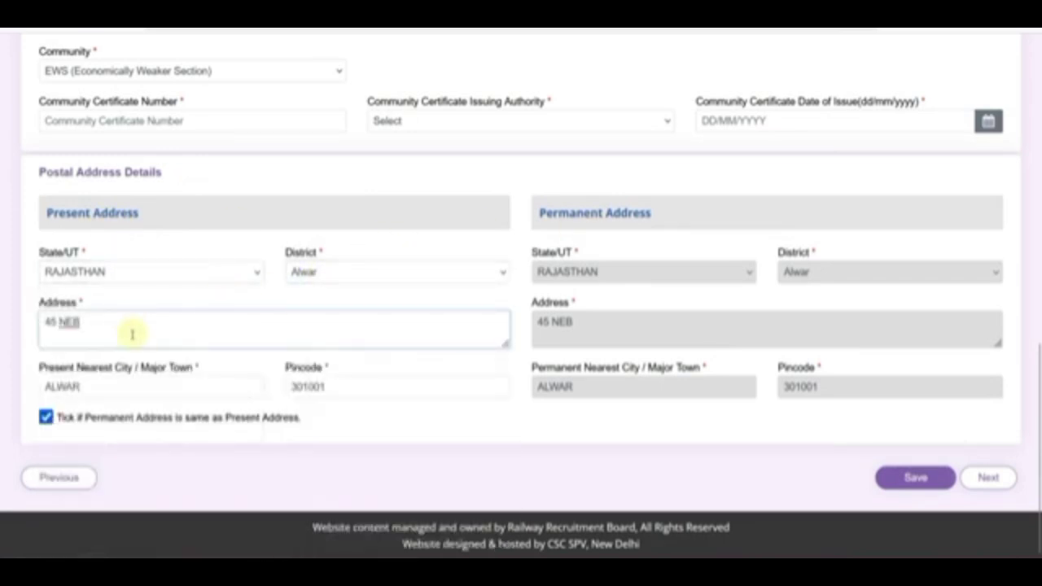
click(108, 389)
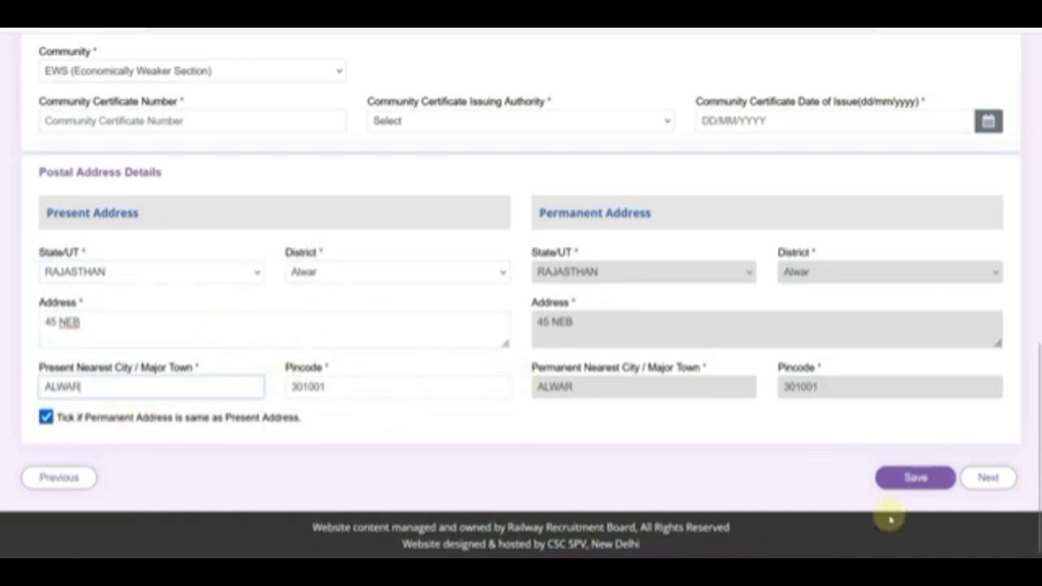
click(916, 479)
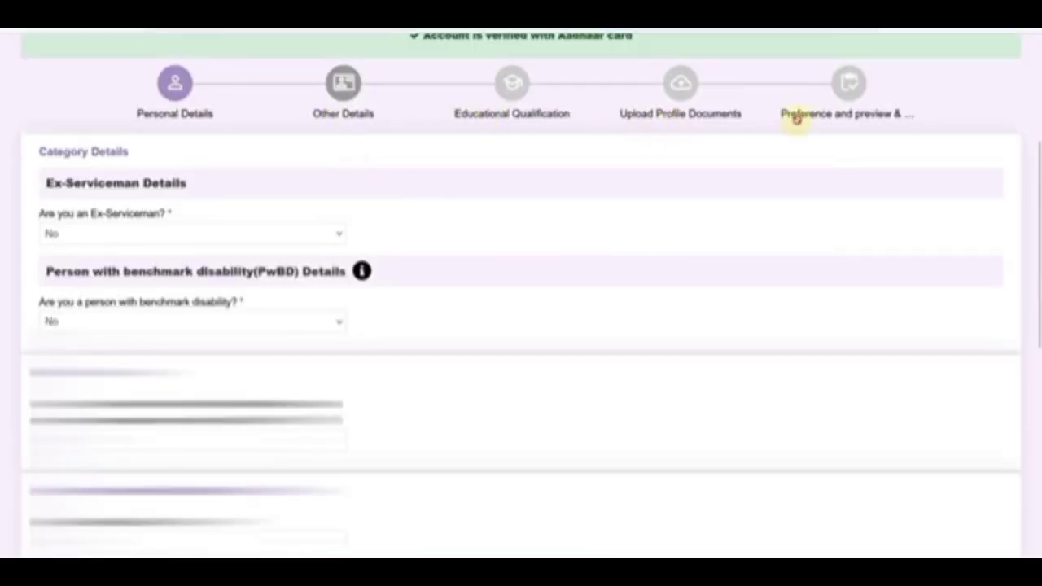
Try Ex-Serviceman Yes with Army, not in service, no re-employment, then revert it to No.
click(155, 233)
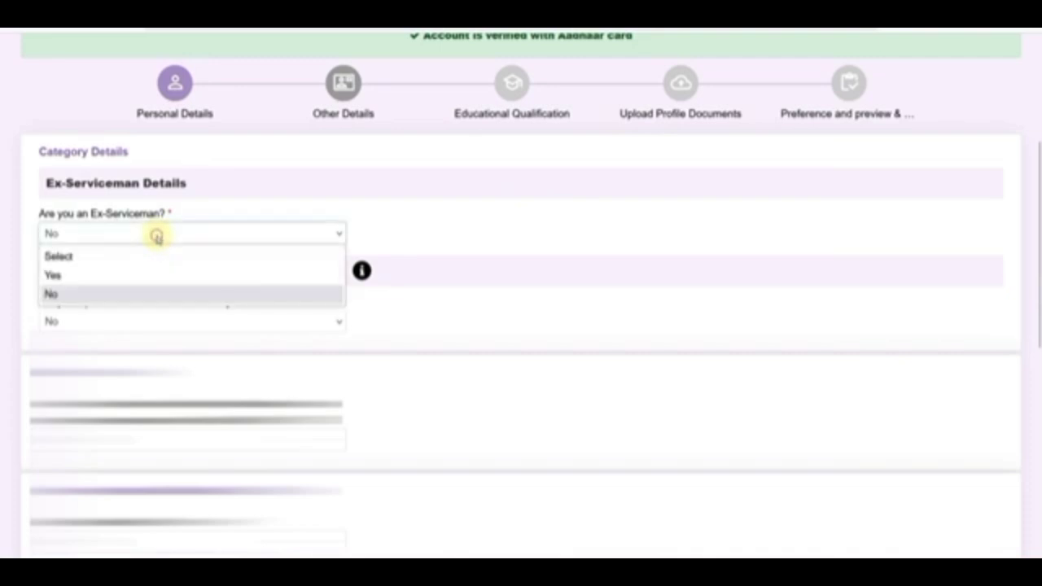
click(134, 273)
click(411, 235)
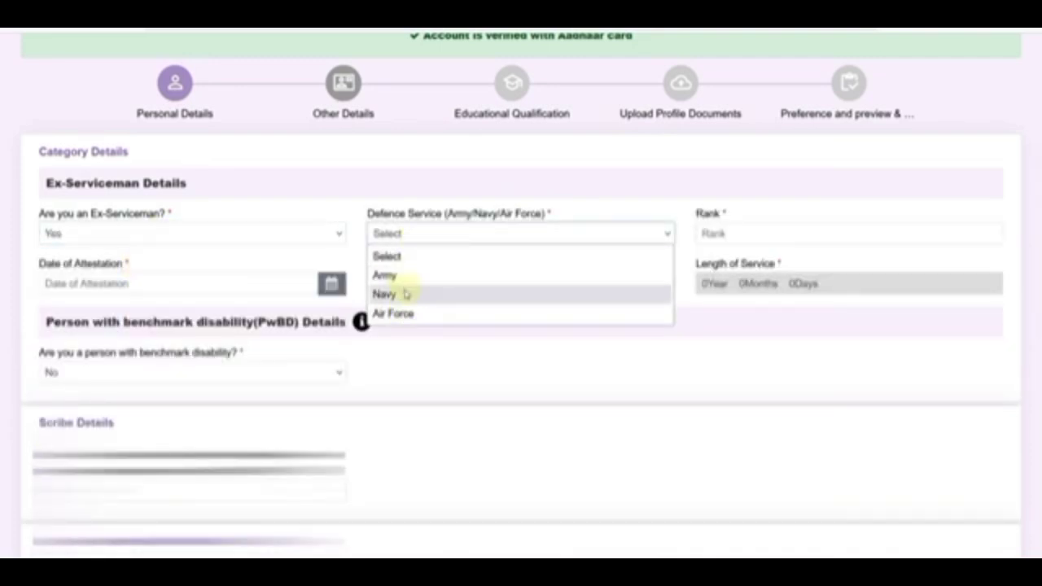
click(399, 275)
click(235, 285)
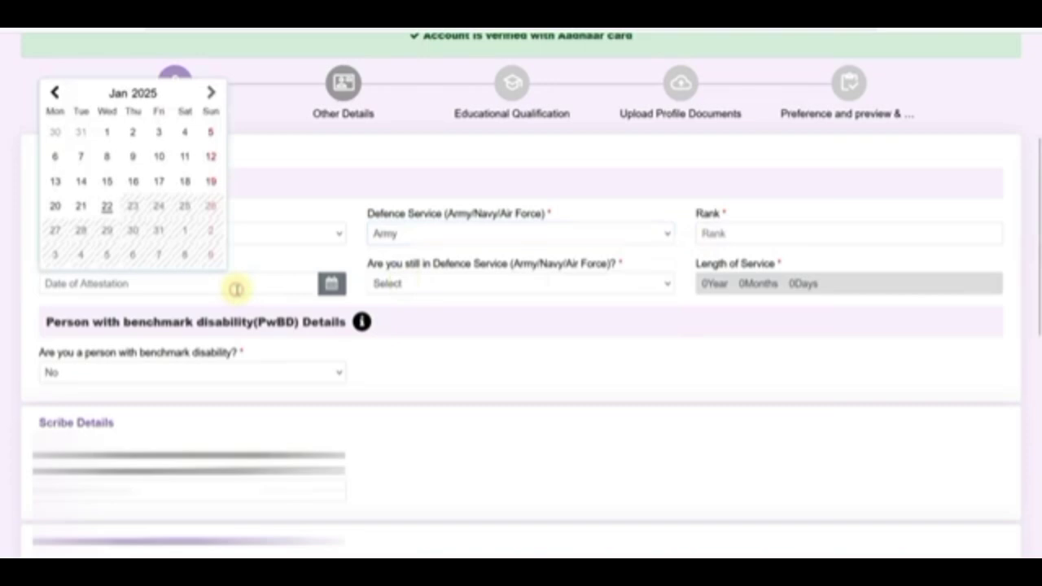
click(423, 285)
click(399, 344)
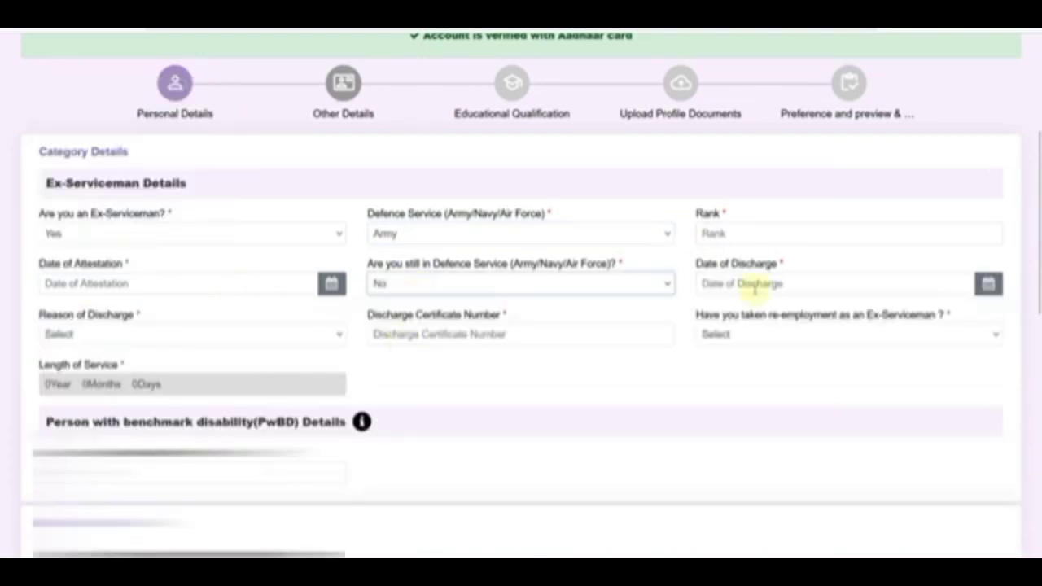
click(314, 335)
click(423, 358)
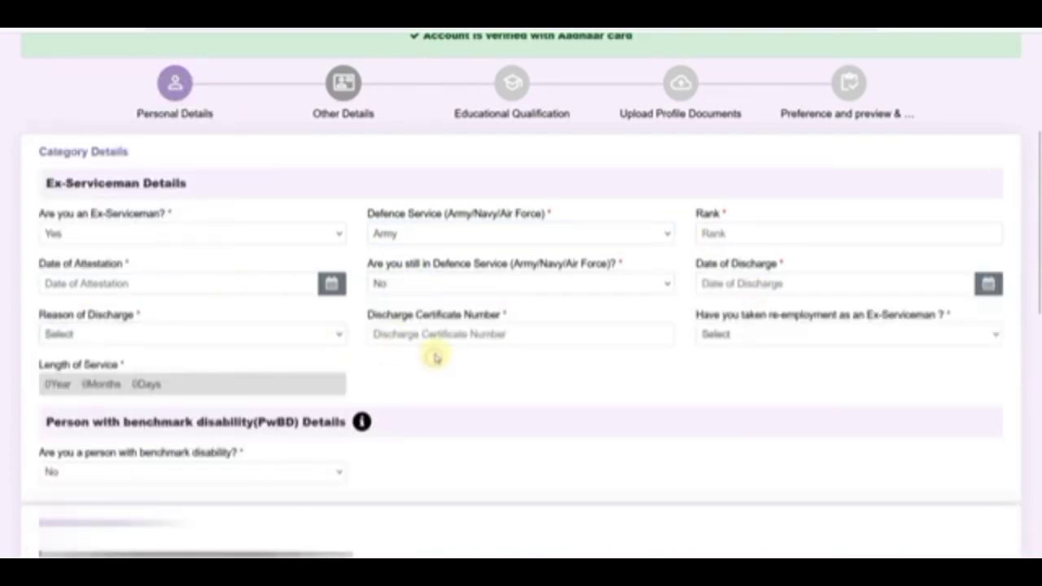
click(743, 340)
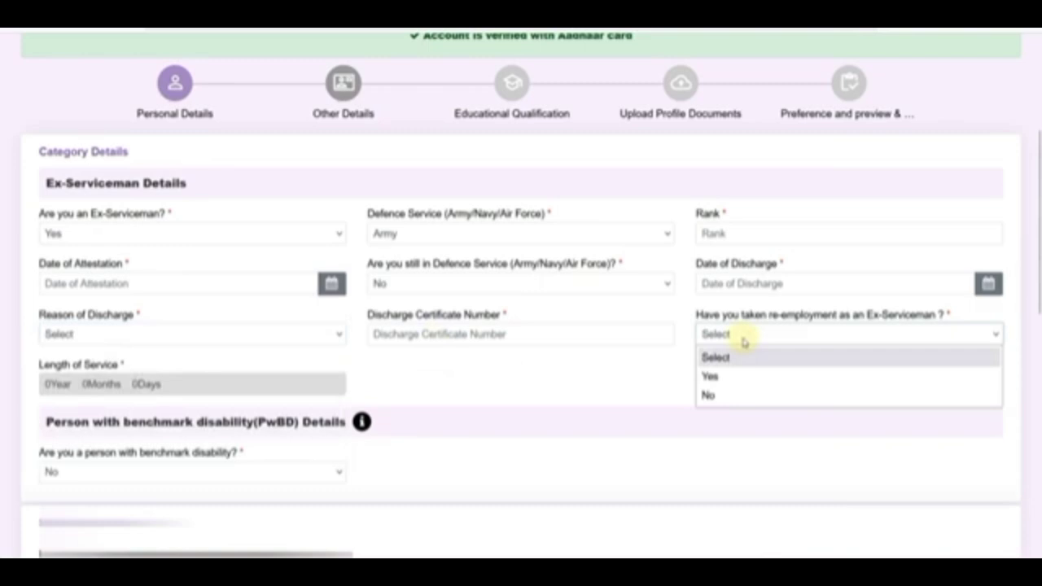
click(729, 394)
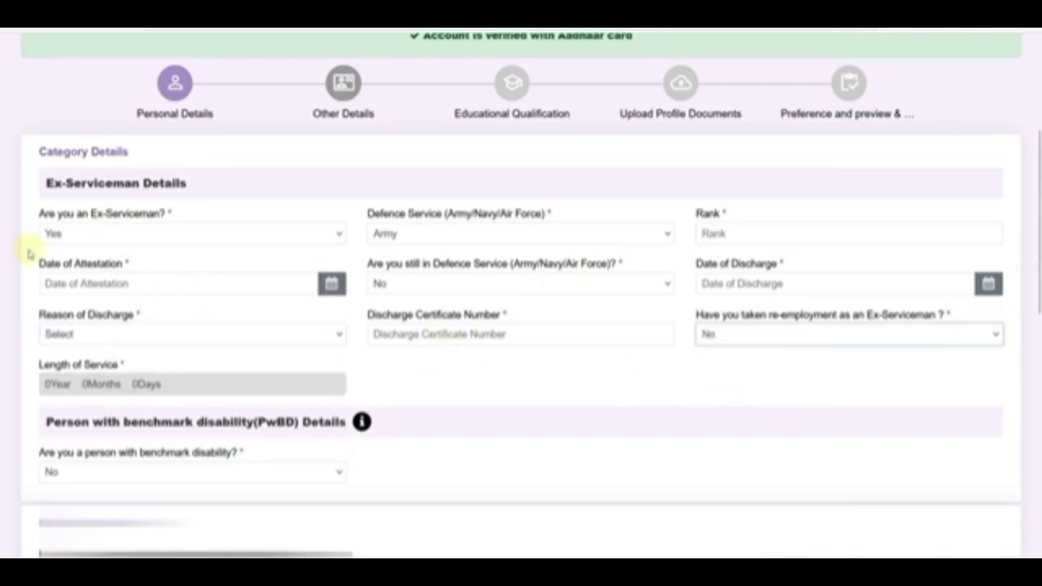
click(104, 236)
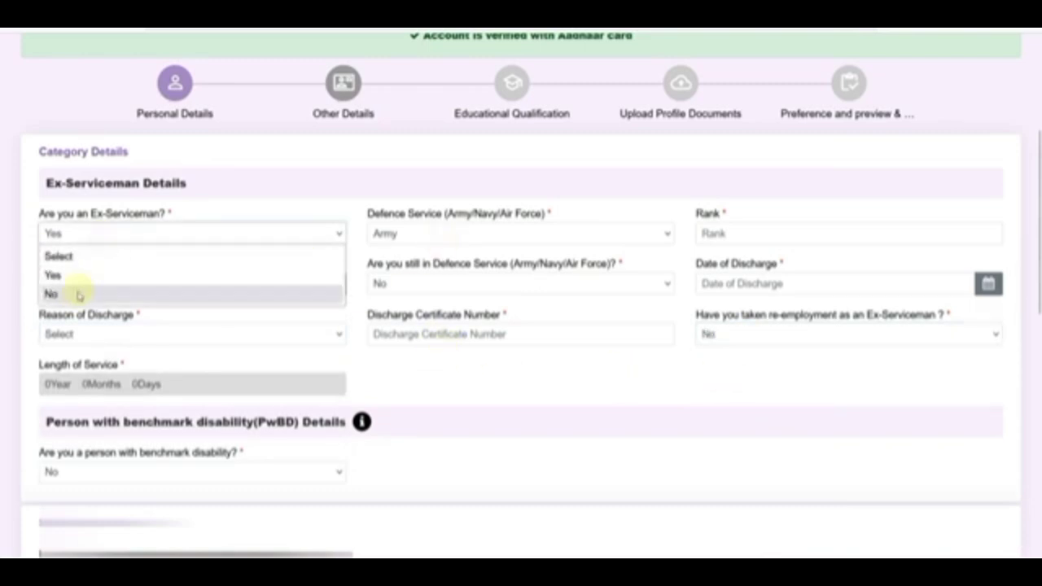
click(76, 293)
Answer Yes to benchmark disability with Hearing Impairment (HI) category and Permanent nature.
click(155, 323)
click(111, 361)
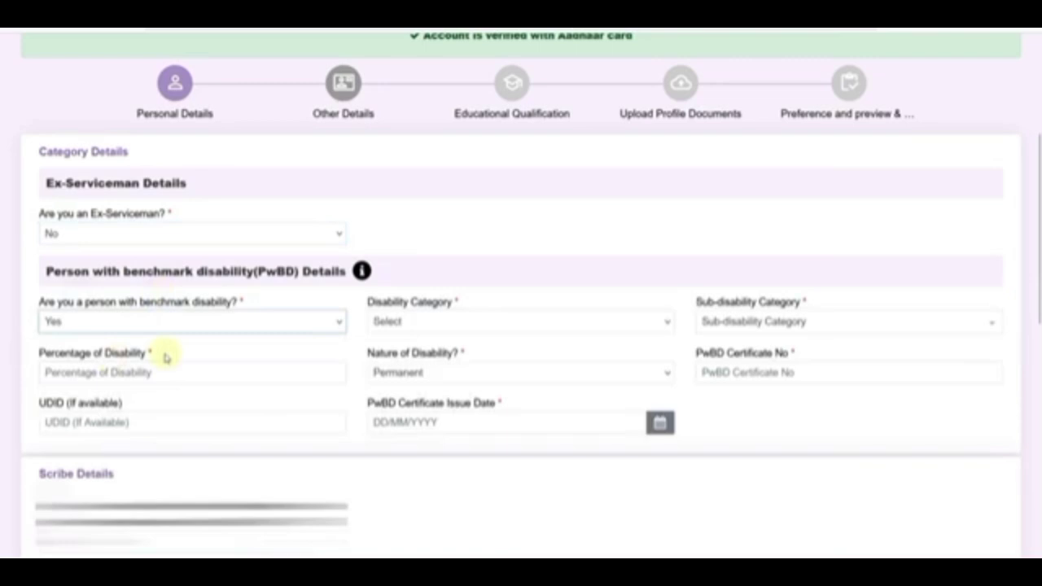
click(420, 322)
click(450, 382)
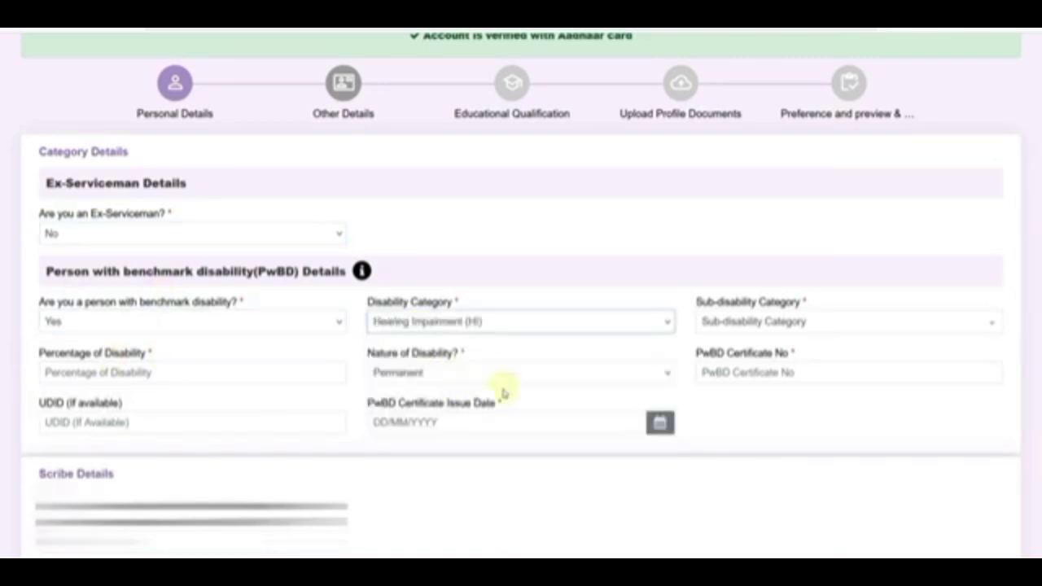
click(749, 322)
click(463, 438)
click(171, 373)
click(431, 381)
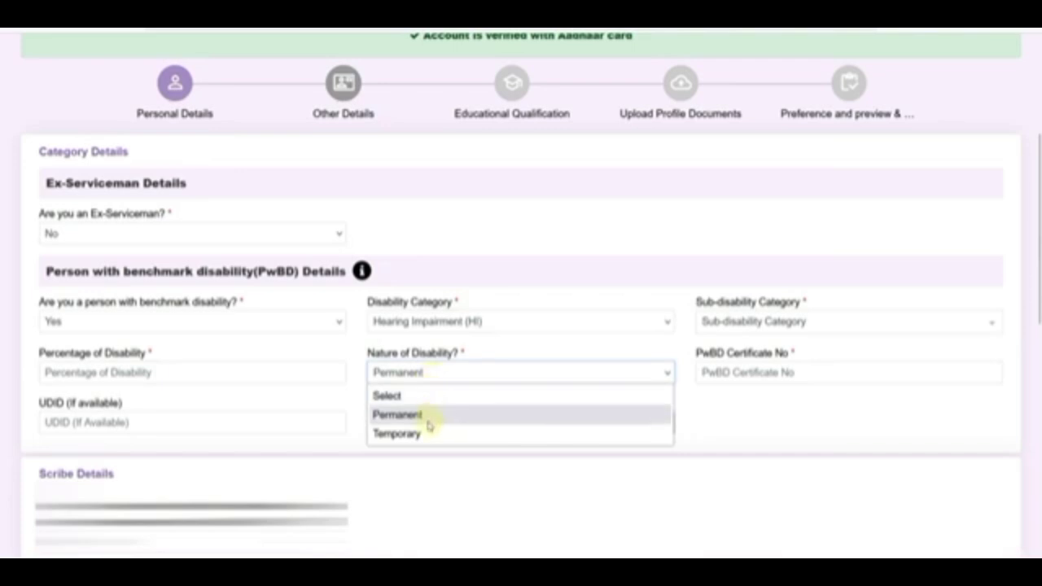
click(756, 381)
click(215, 418)
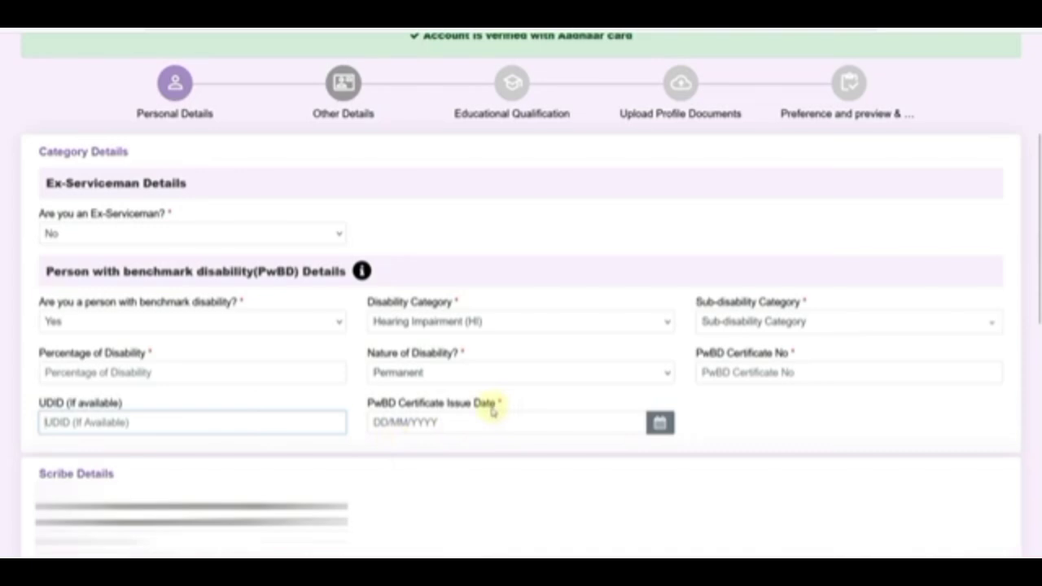
click(128, 324)
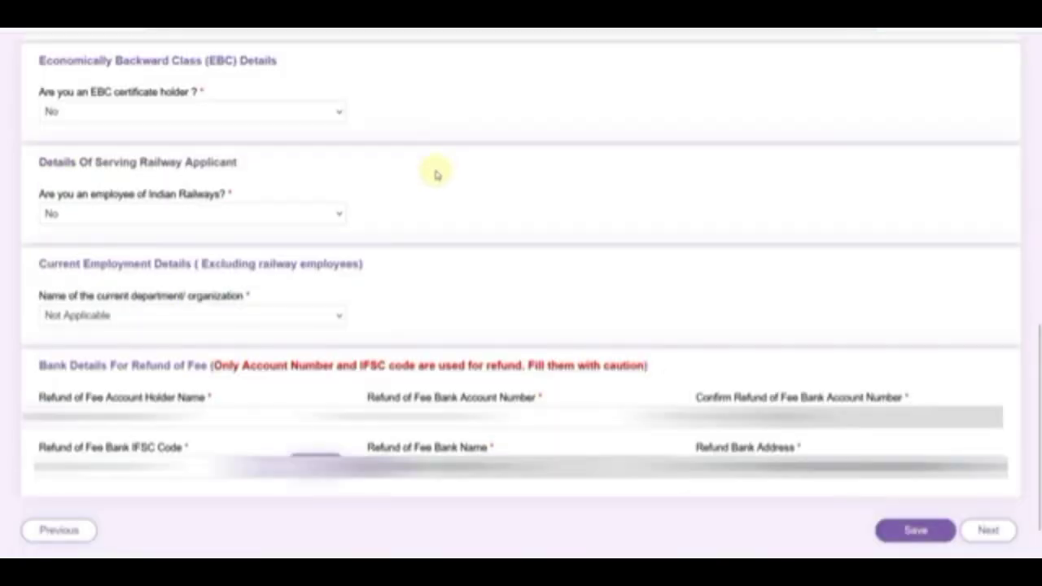
click(158, 114)
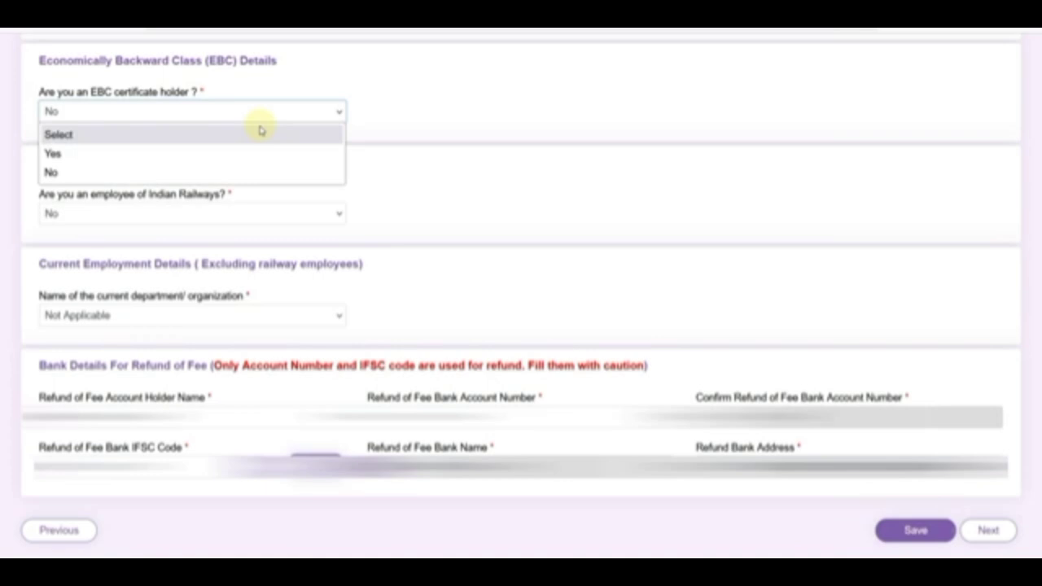
click(204, 151)
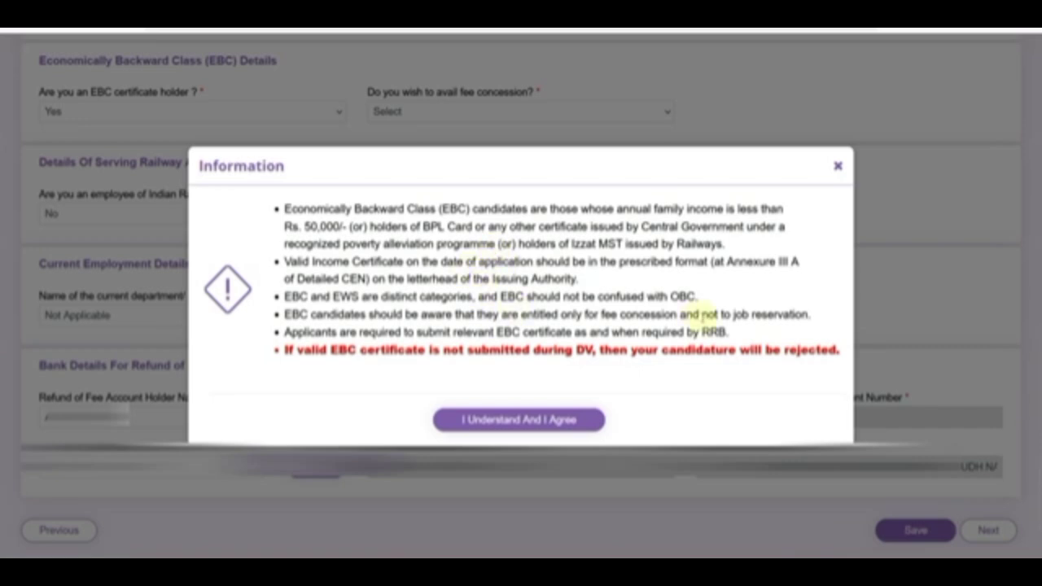
drag(734, 314, 789, 314)
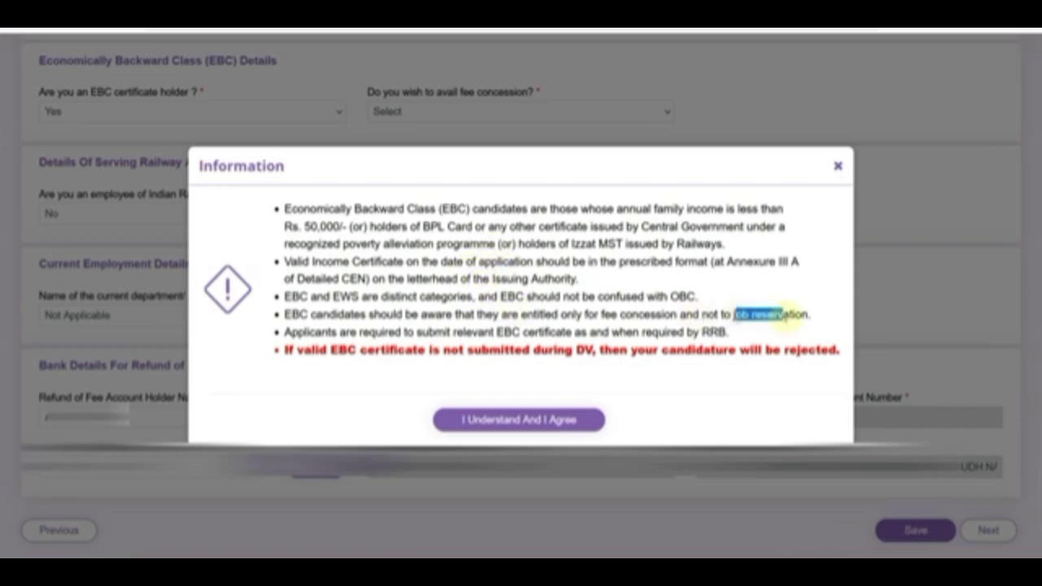
click(553, 277)
drag(423, 227, 472, 230)
click(478, 236)
drag(301, 226, 342, 226)
click(372, 242)
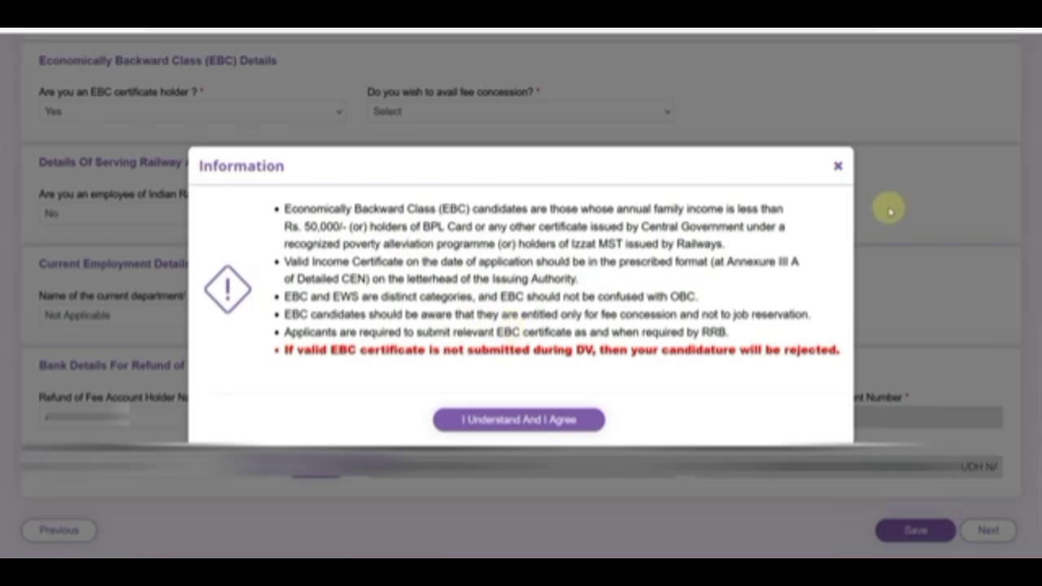
click(838, 166)
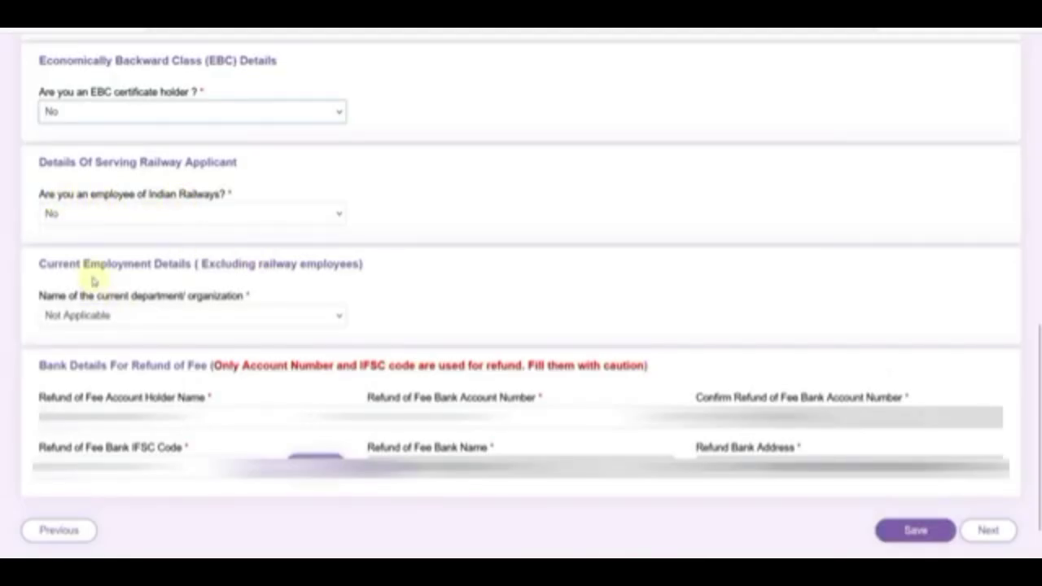
Leave the current department as Not Applicable and continue to the Educational Qualification page.
click(195, 317)
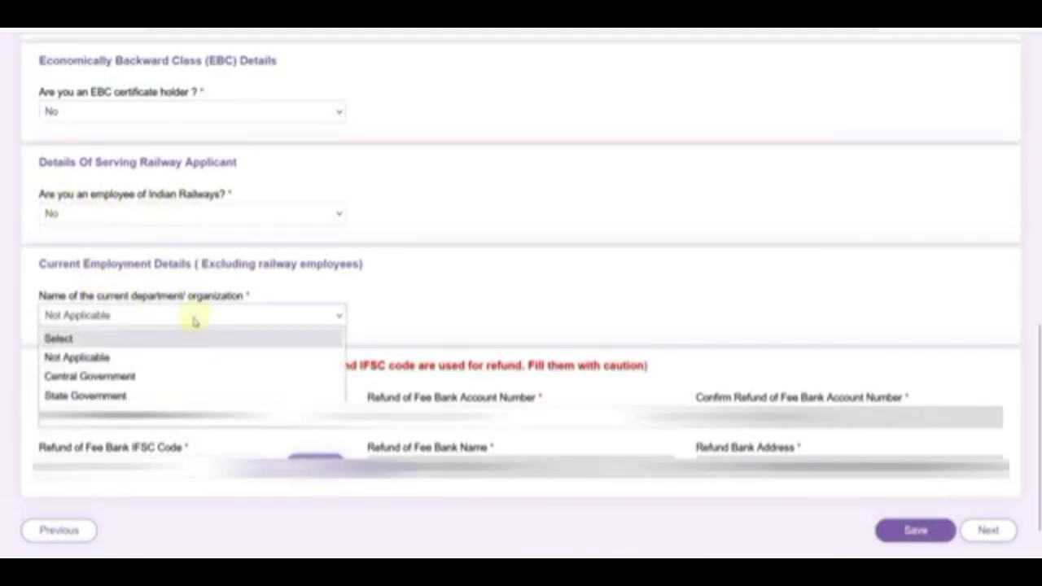
click(449, 288)
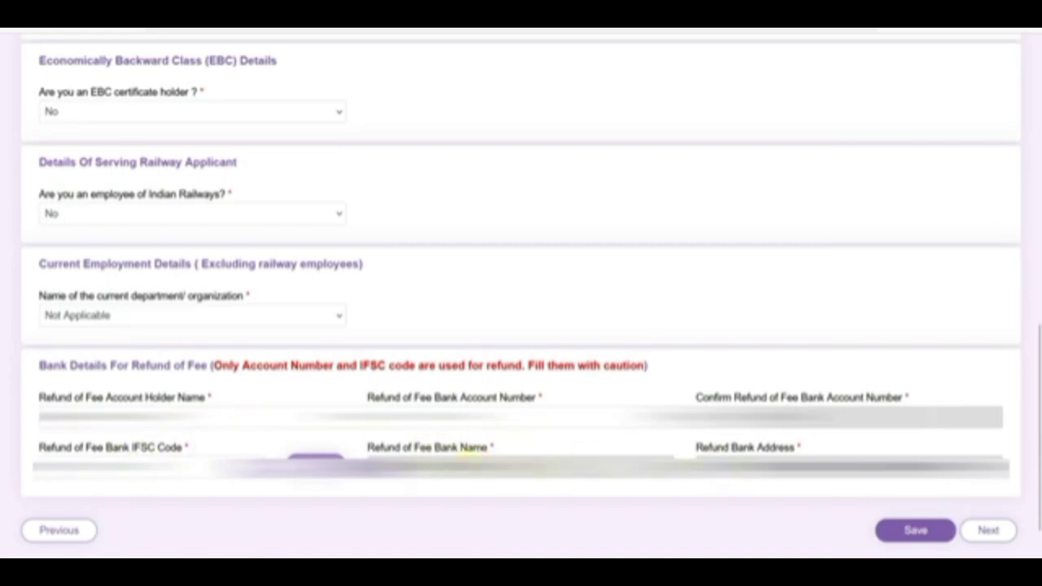
click(987, 530)
click(252, 363)
click(252, 364)
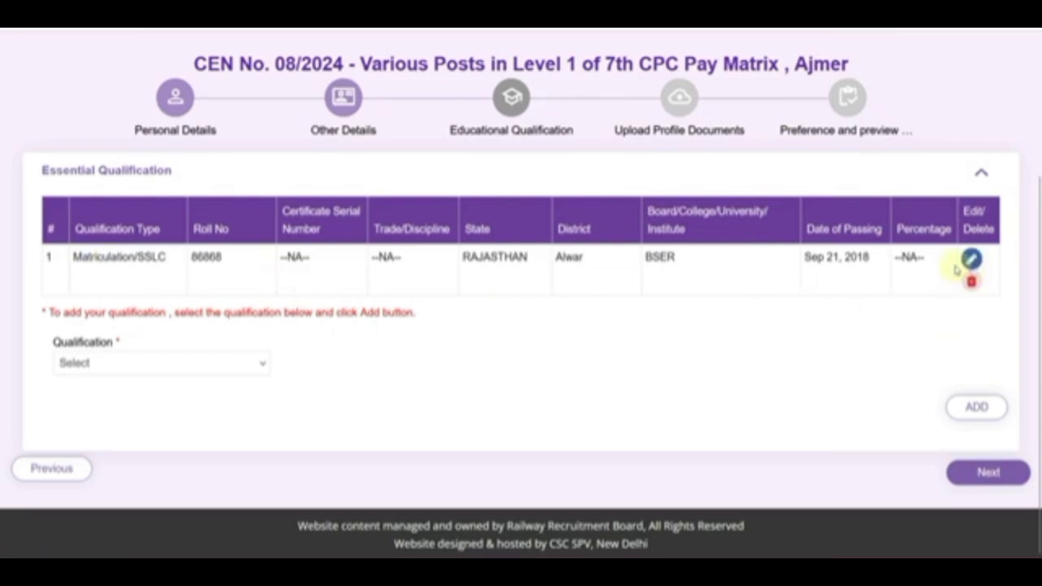
Open the Matriculation/SSLC record for editing and review its RAJASTHAN, Alwar, board, date and roll fields.
click(103, 365)
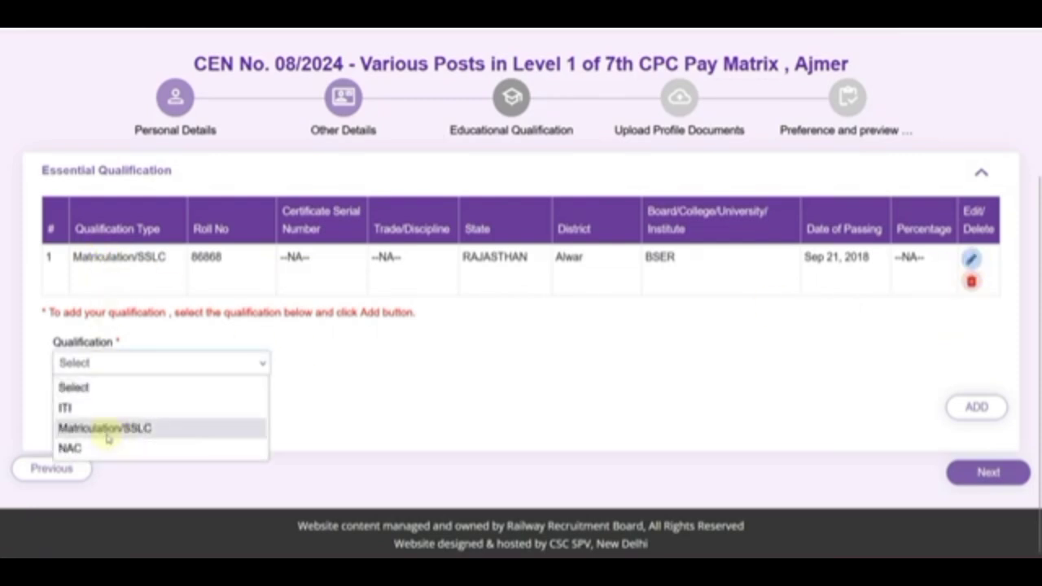
click(971, 259)
scroll(368, 335, down, 2)
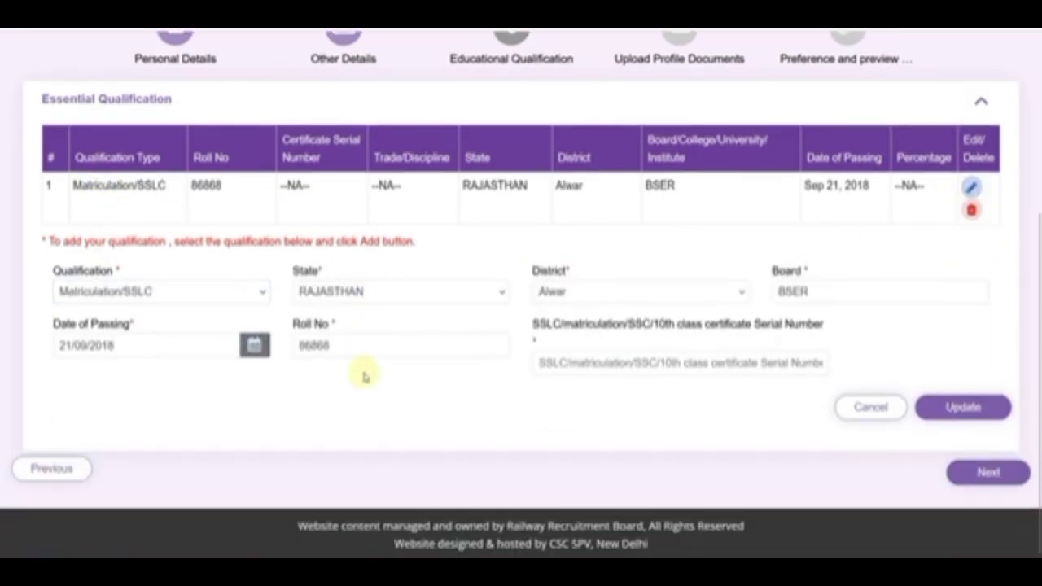
click(361, 293)
scroll(372, 380, down, 3)
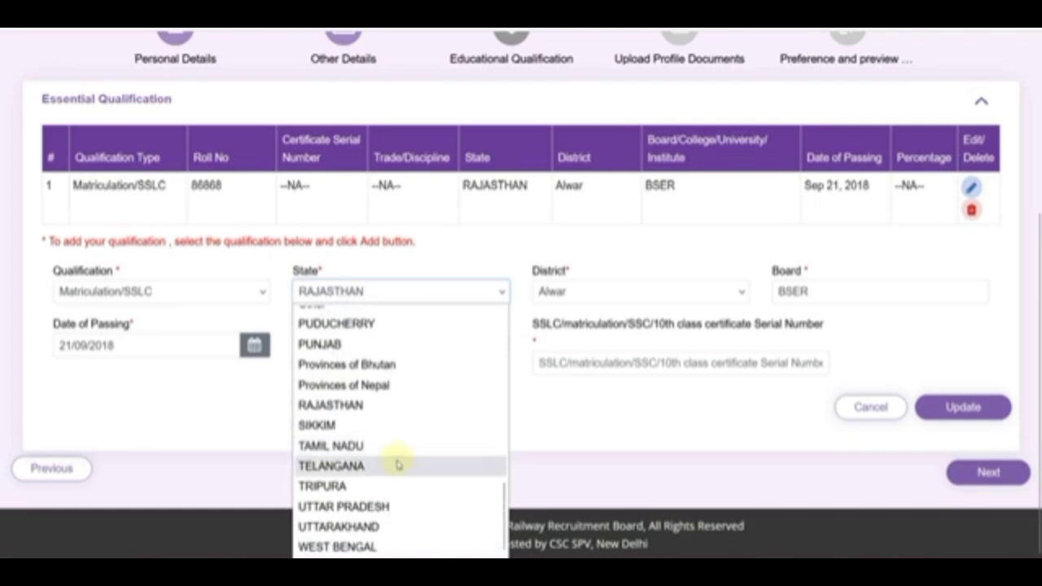
click(631, 292)
click(631, 292)
click(801, 293)
click(254, 345)
click(309, 376)
click(355, 348)
click(393, 380)
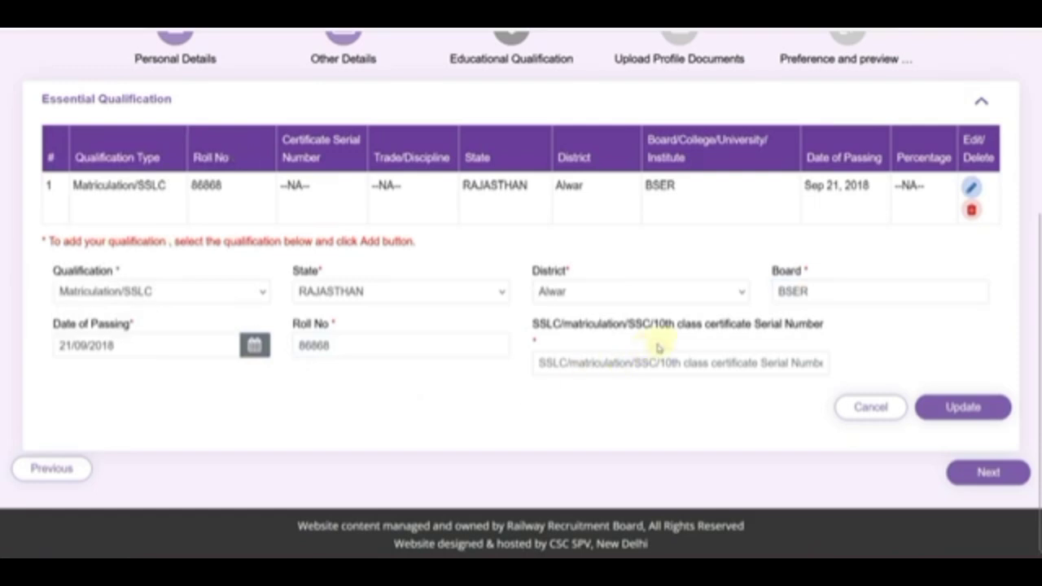
Enter the certificate serial number and update the Matriculation/SSLC record.
click(707, 363)
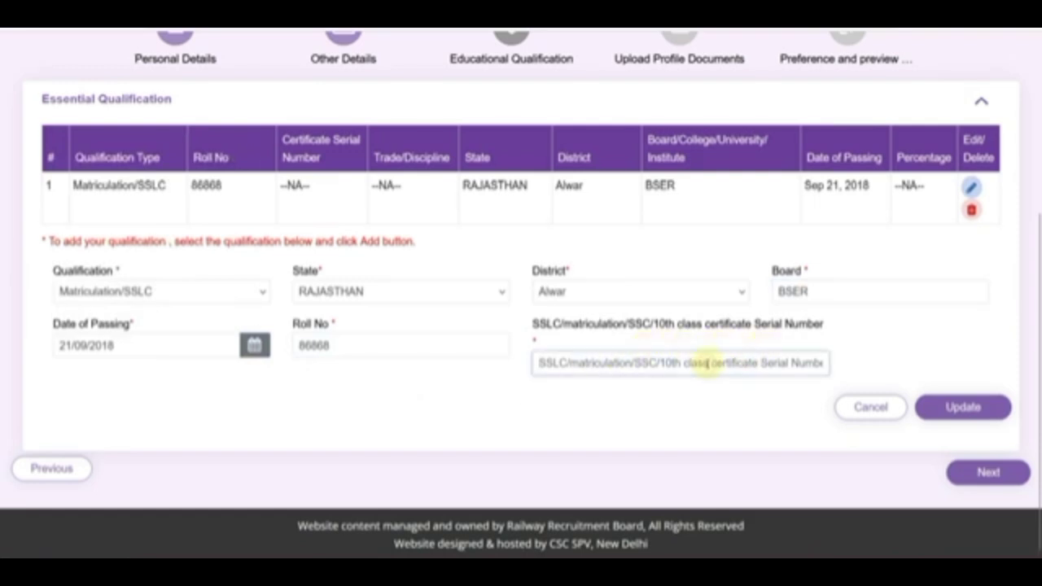
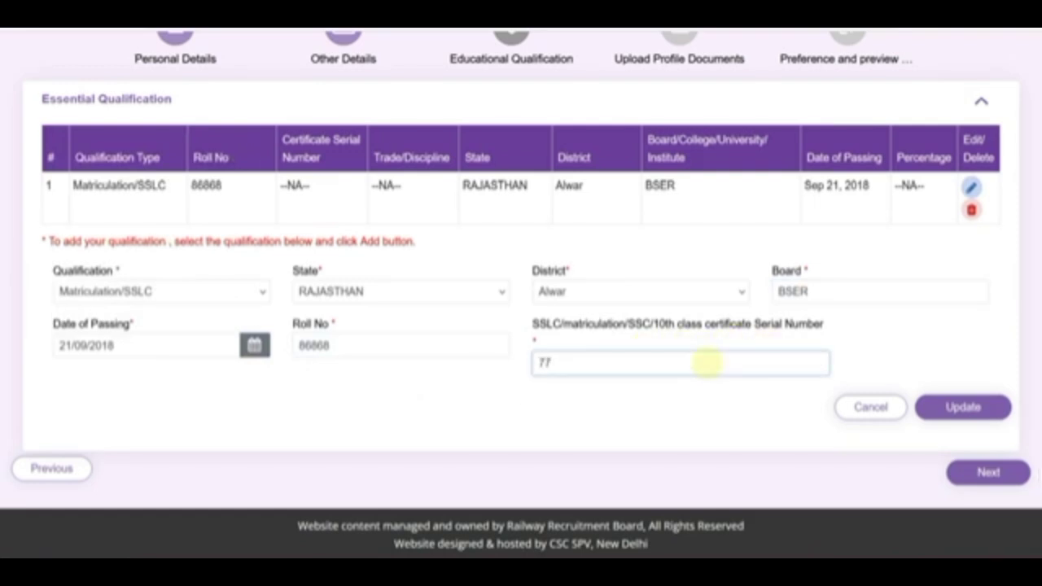
click(948, 411)
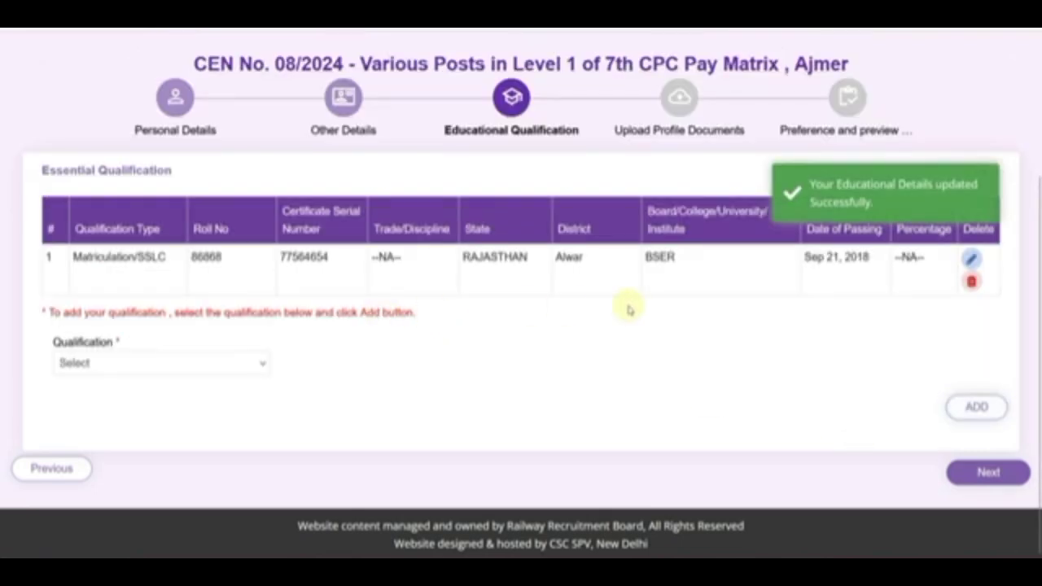
Start an ITI qualification: Any Discipline trade, RAJASTHAN, Alwar, institute MNIT.
click(146, 363)
click(118, 409)
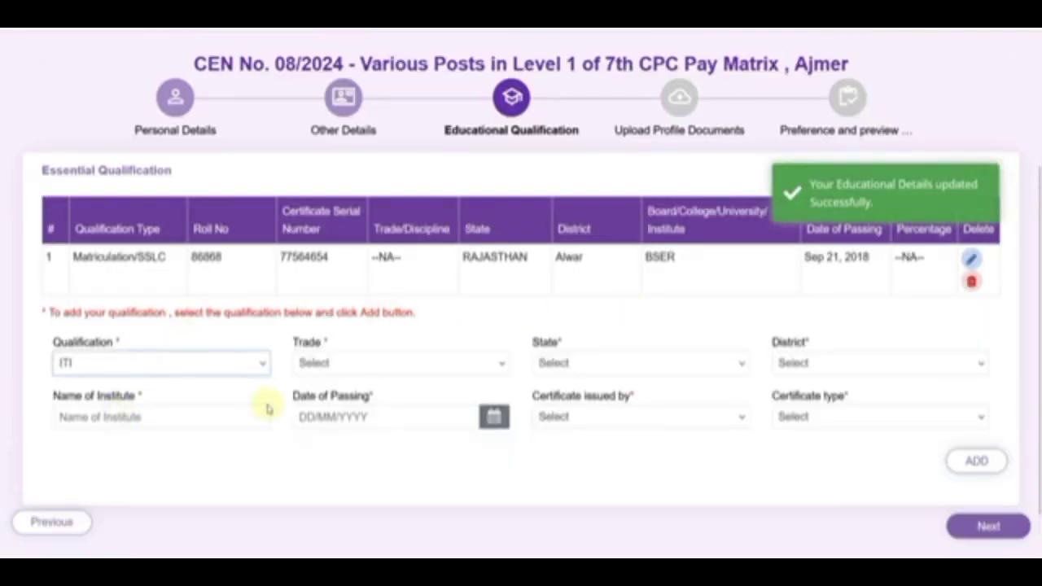
scroll(269, 391, down, 1)
click(314, 309)
click(332, 359)
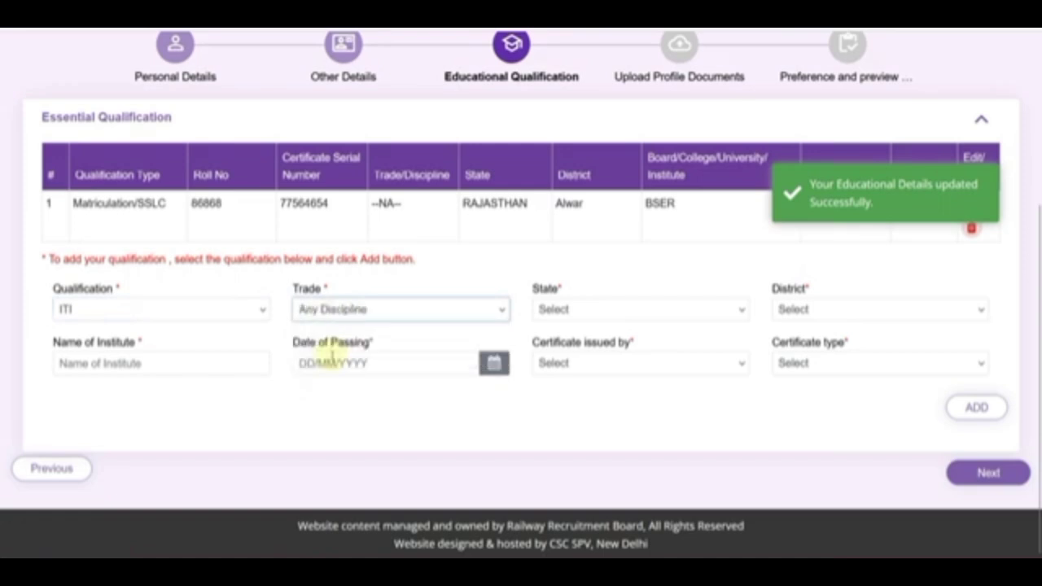
click(593, 315)
click(570, 142)
click(791, 307)
click(790, 83)
click(170, 372)
text(mn)
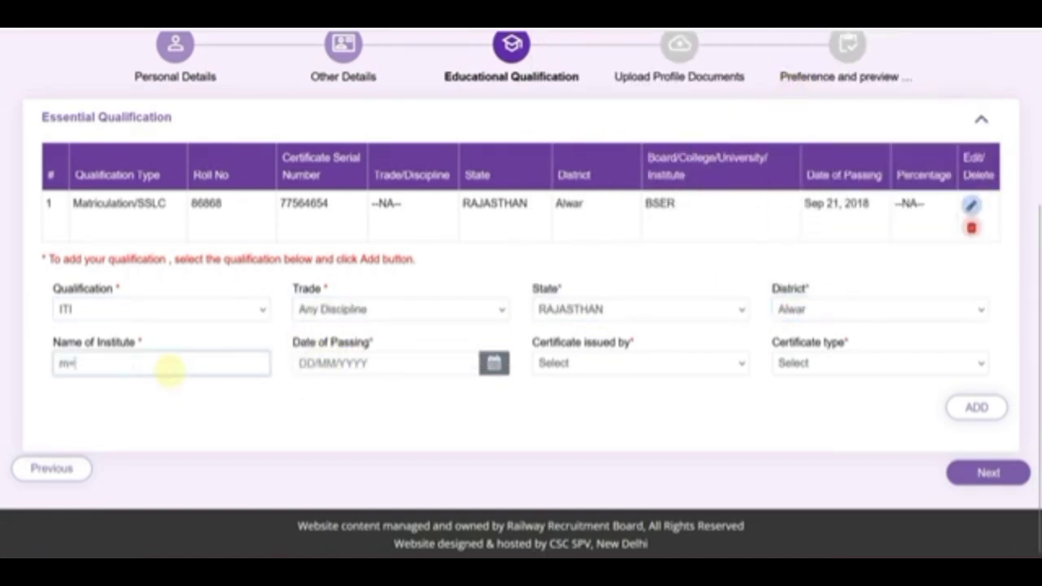
key(BackSpace)
text(MNIT)
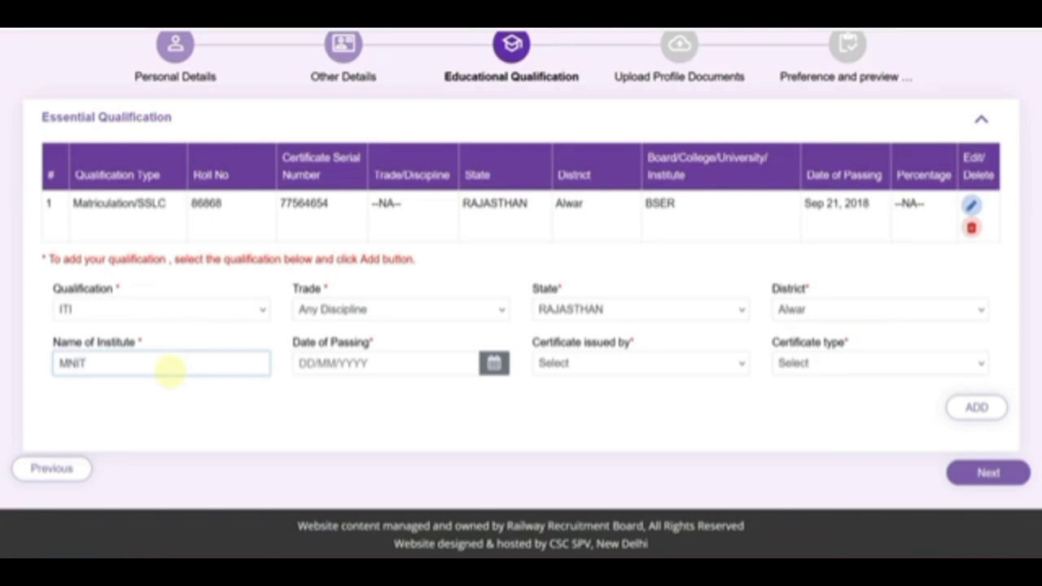
Set passing date 24/09/2021, issuer NCVT, certificate type NTC, and add the ITI qualification.
click(494, 363)
click(393, 158)
click(393, 158)
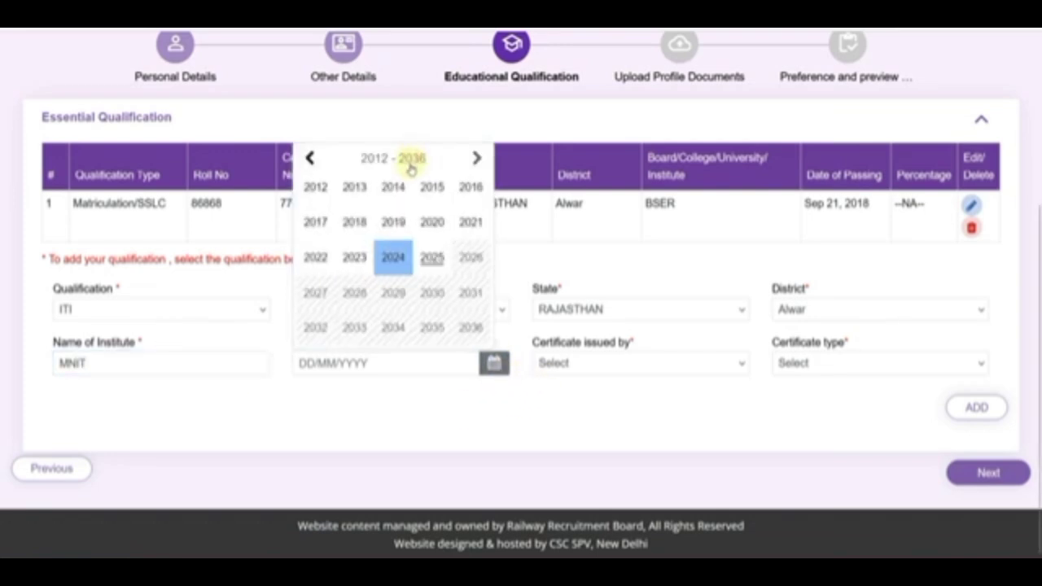
click(460, 222)
click(393, 158)
click(448, 279)
click(411, 284)
click(579, 364)
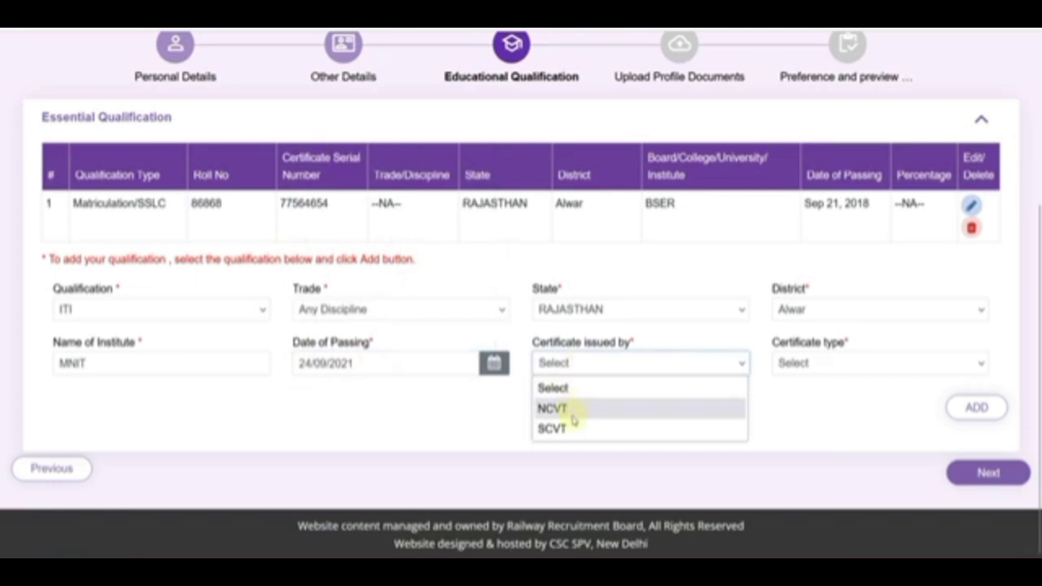
click(572, 415)
click(790, 371)
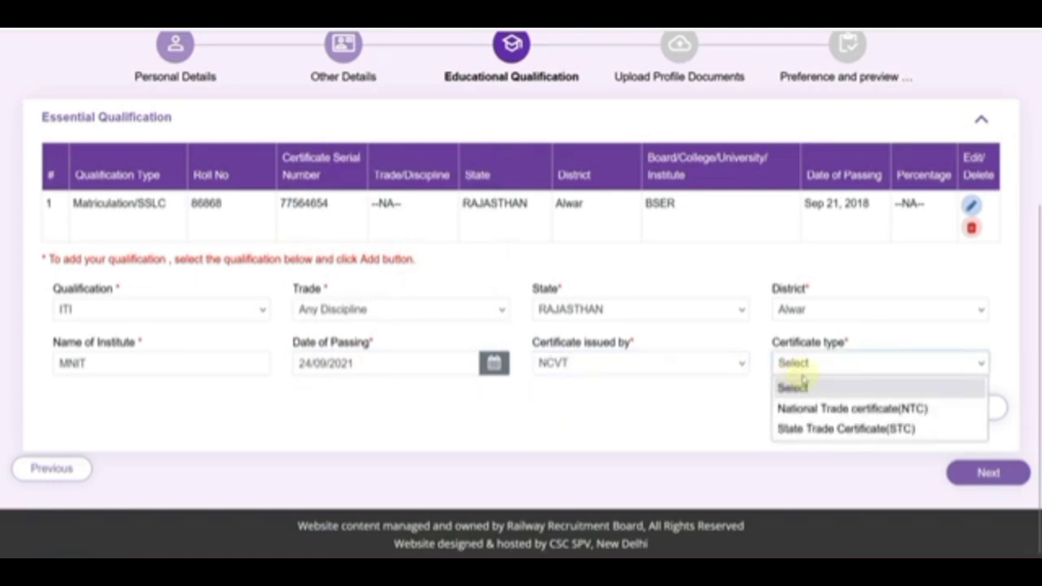
click(826, 411)
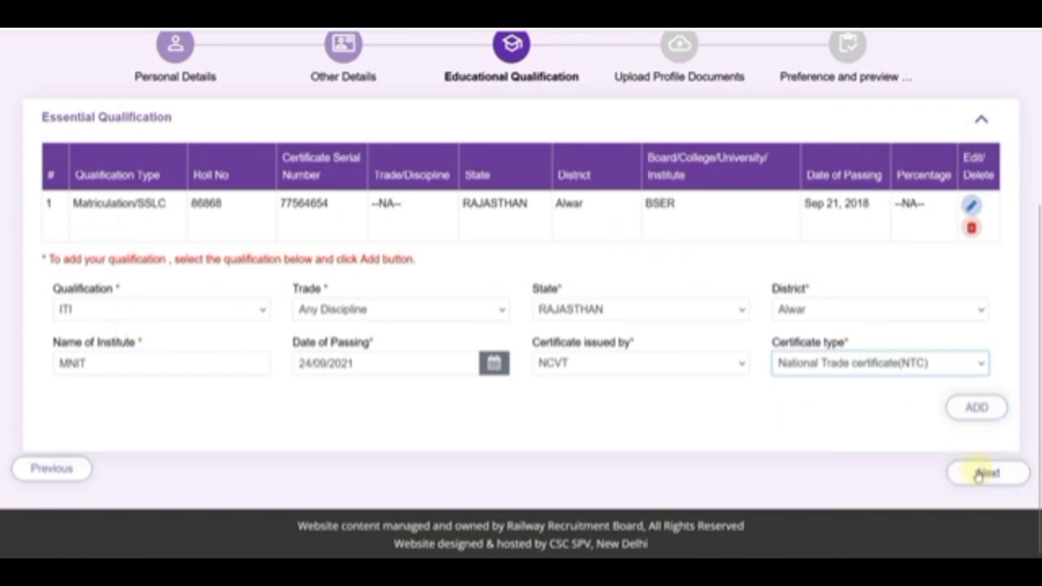
click(982, 411)
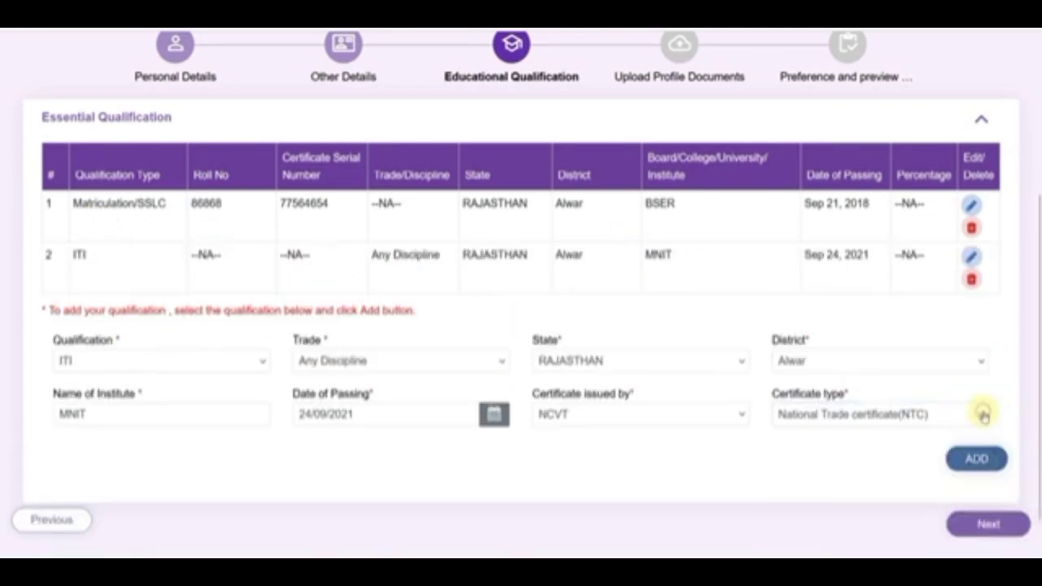
Try NAC as a qualification and browse its trade, state, district and certificate choices unchanged.
click(195, 360)
click(159, 447)
scroll(187, 366, down, 1)
click(324, 310)
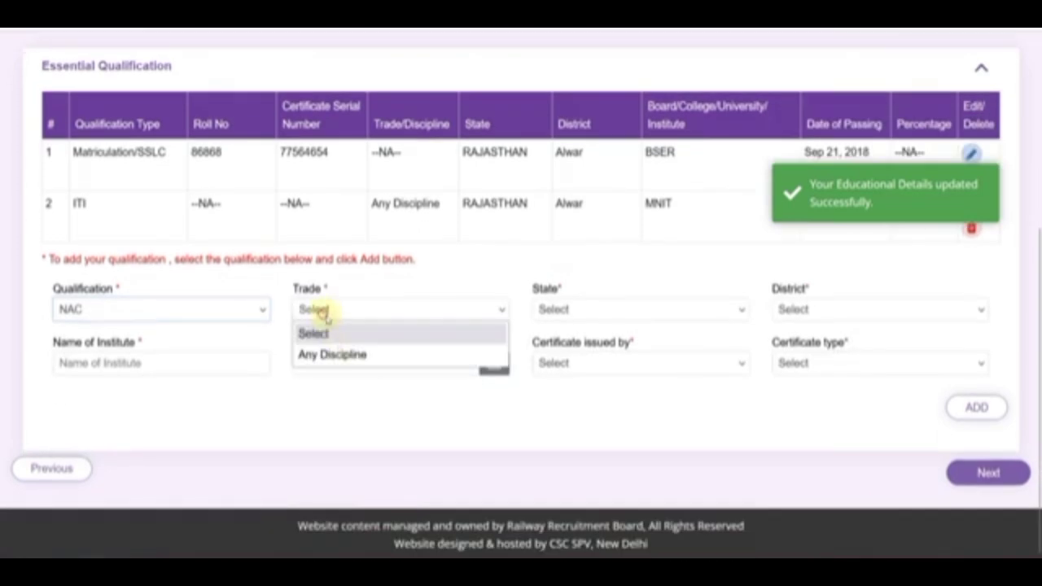
click(377, 355)
click(579, 310)
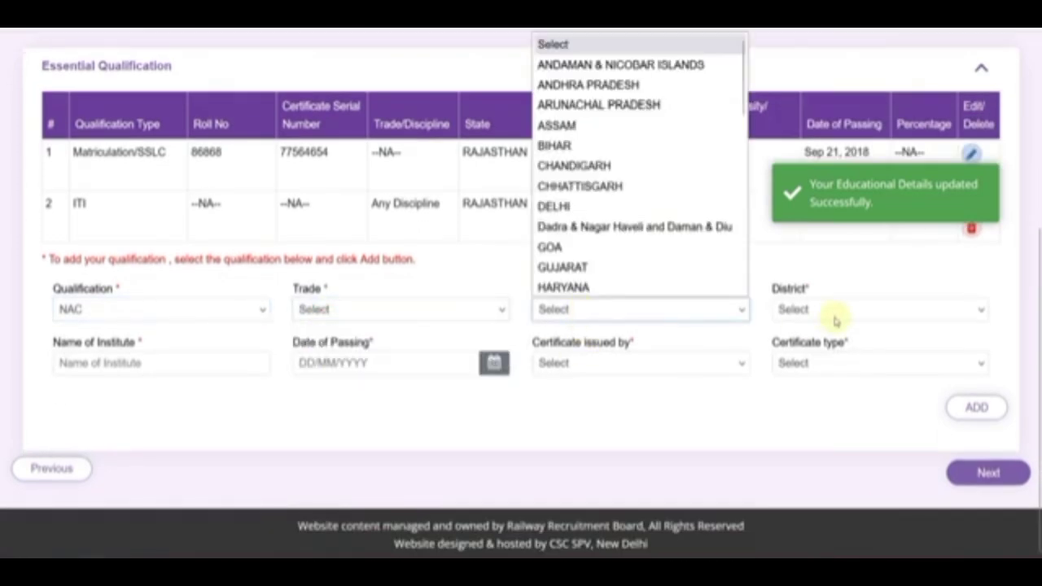
click(835, 313)
click(182, 368)
click(581, 365)
click(768, 397)
click(803, 366)
click(732, 415)
Reset the qualification to Select and proceed to the Upload Profile Documents step.
click(77, 309)
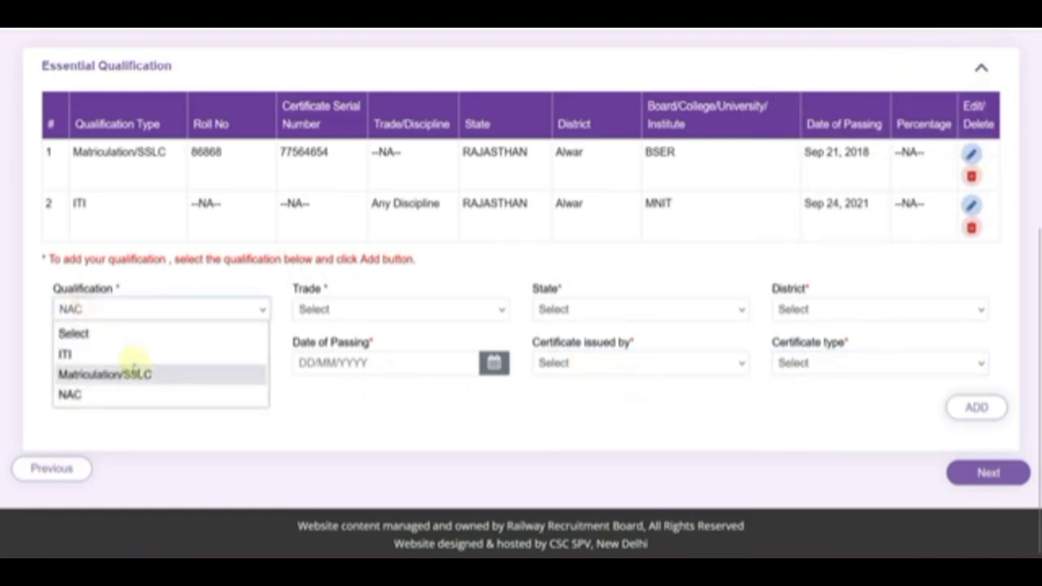
click(75, 334)
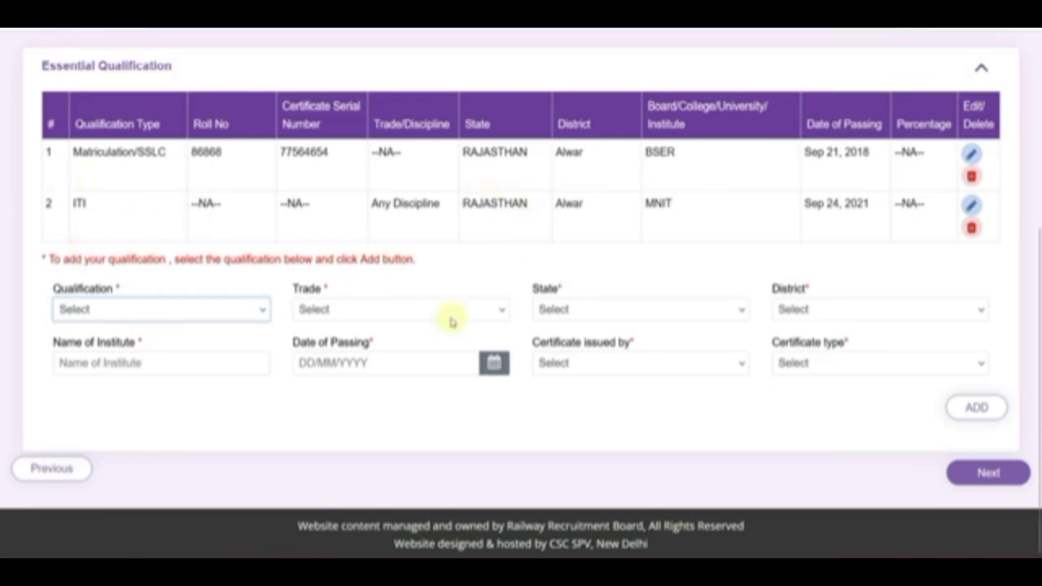
click(987, 473)
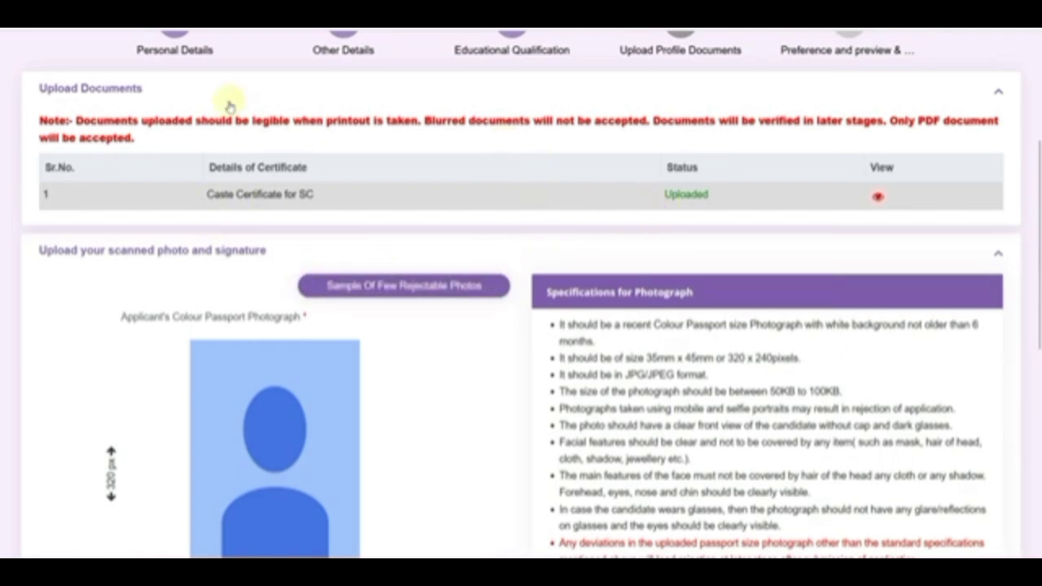
scroll(446, 342, down, 1)
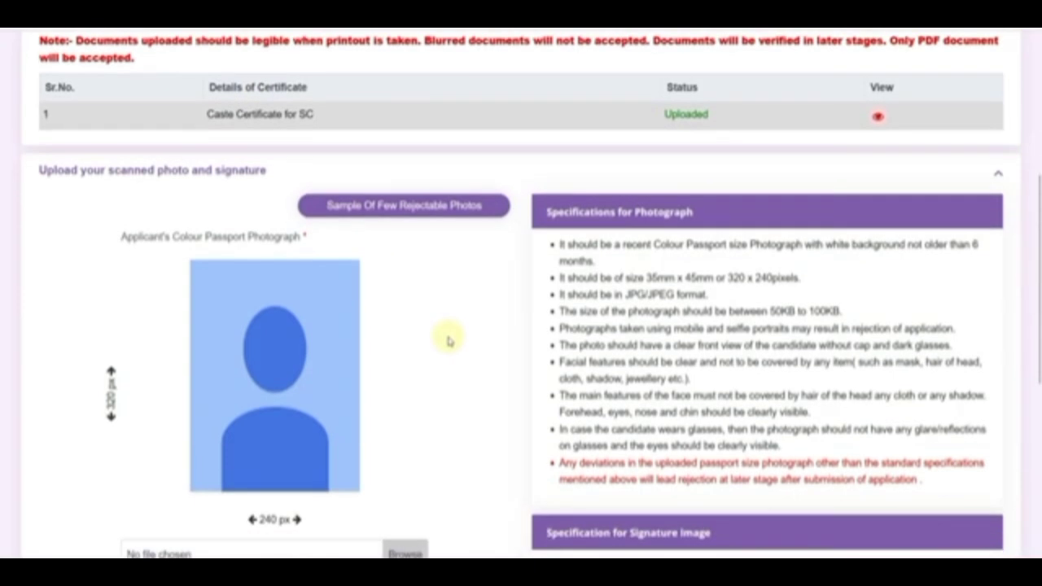
scroll(446, 340, down, 1)
click(398, 133)
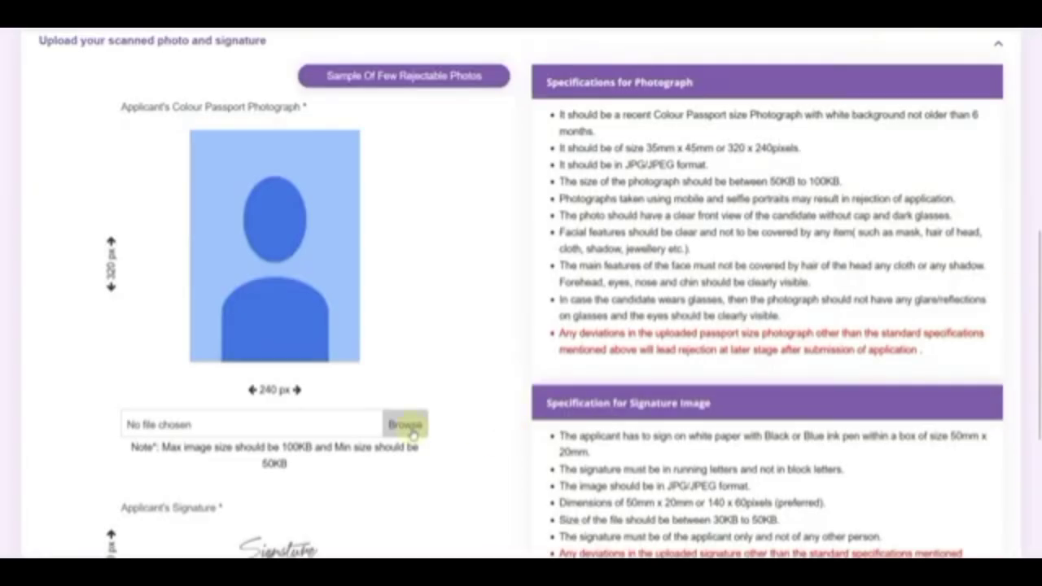
scroll(328, 309, down, 2)
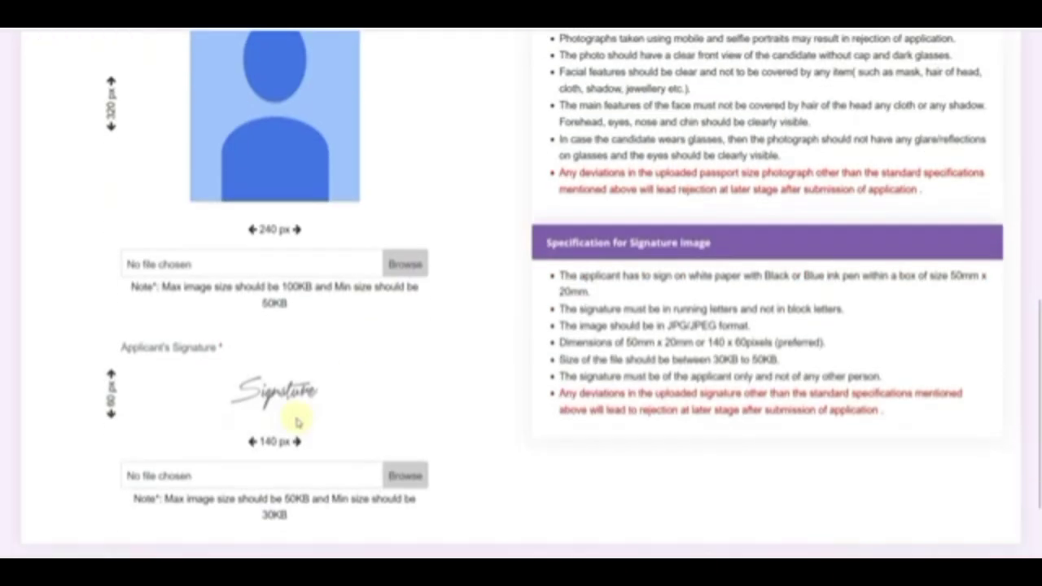
scroll(478, 418, up, 1)
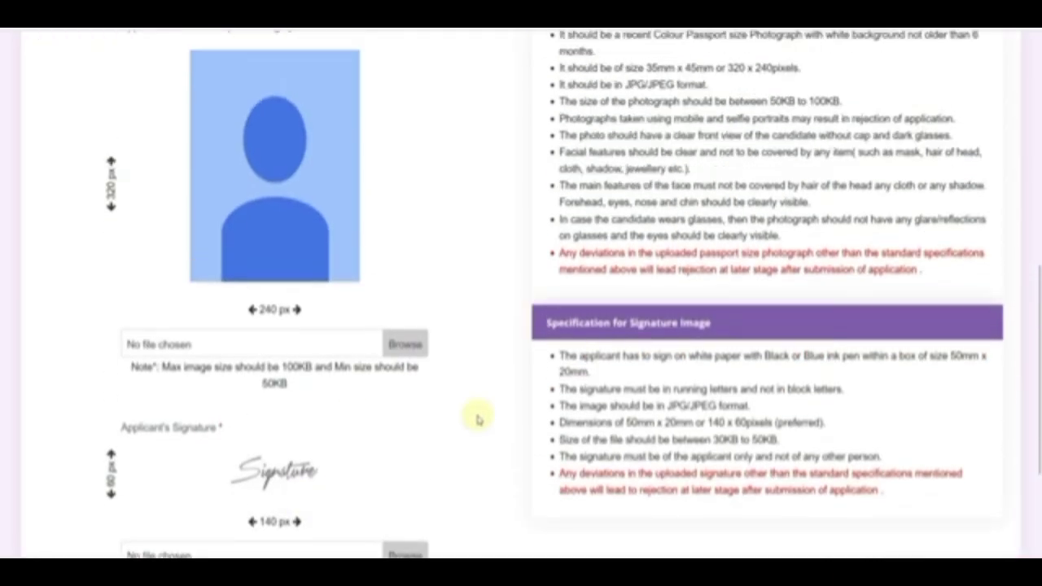
scroll(478, 419, up, 1)
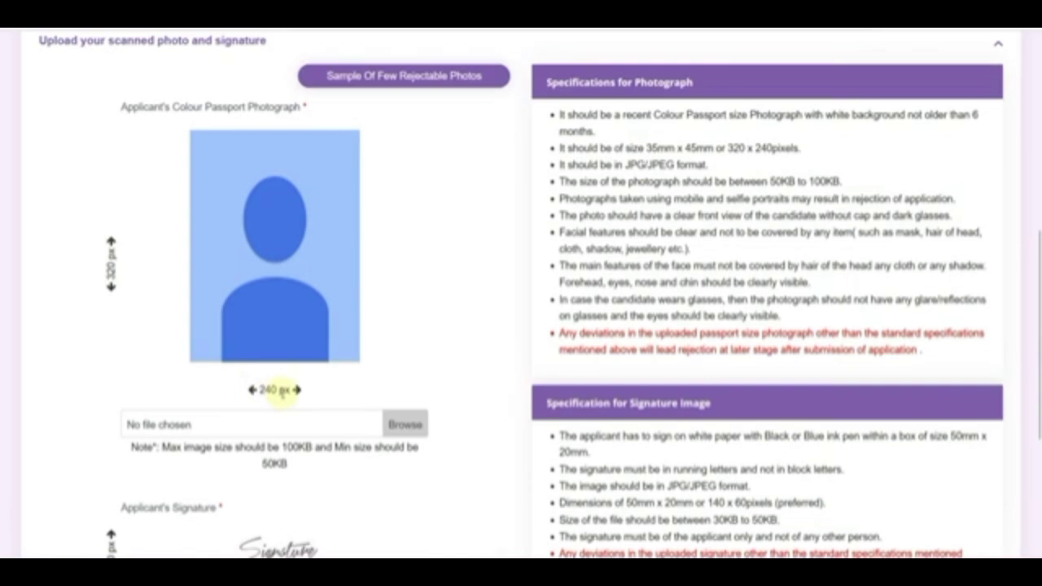
scroll(275, 391, down, 1)
scroll(325, 465, down, 1)
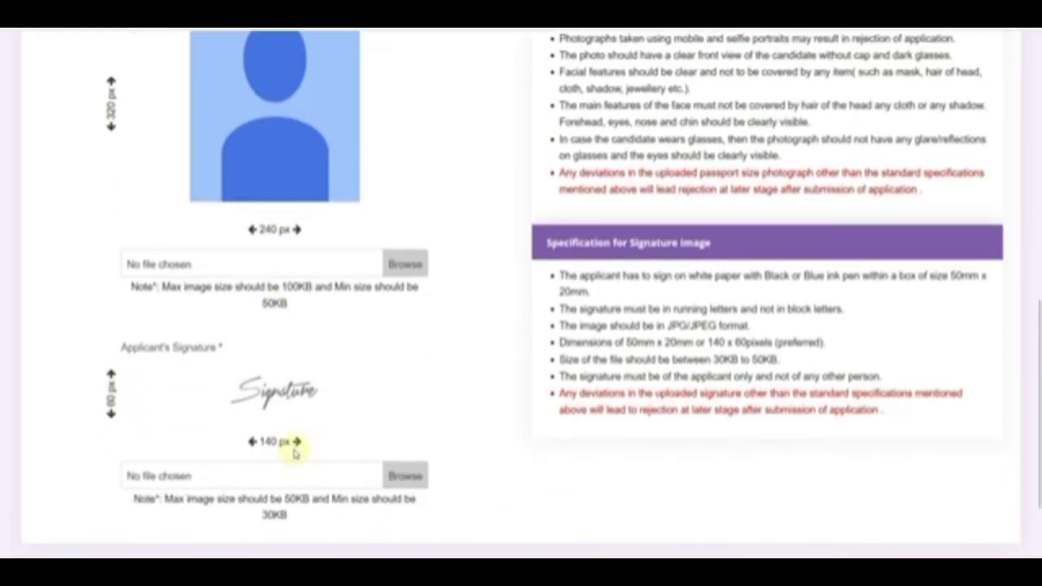
scroll(337, 442, up, 1)
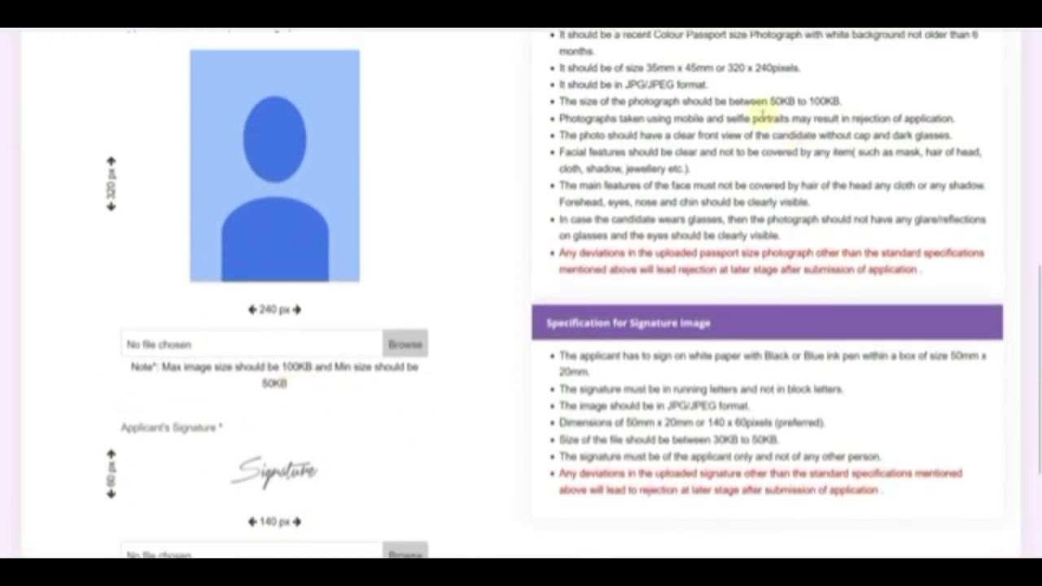
drag(771, 100, 835, 100)
drag(713, 440, 778, 440)
click(783, 440)
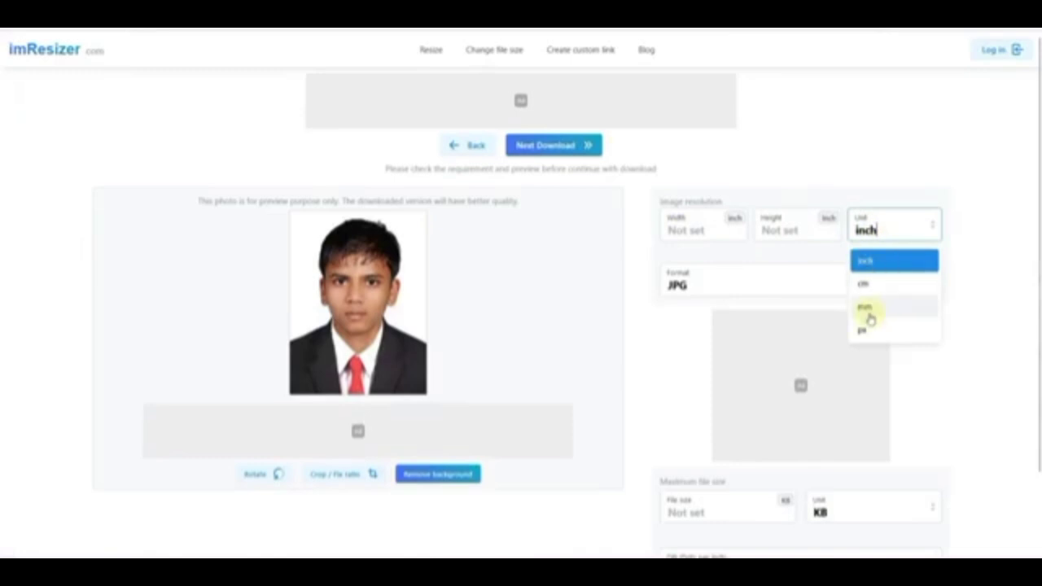
Set the photo output to 240 x 320 px in JPG format.
click(864, 330)
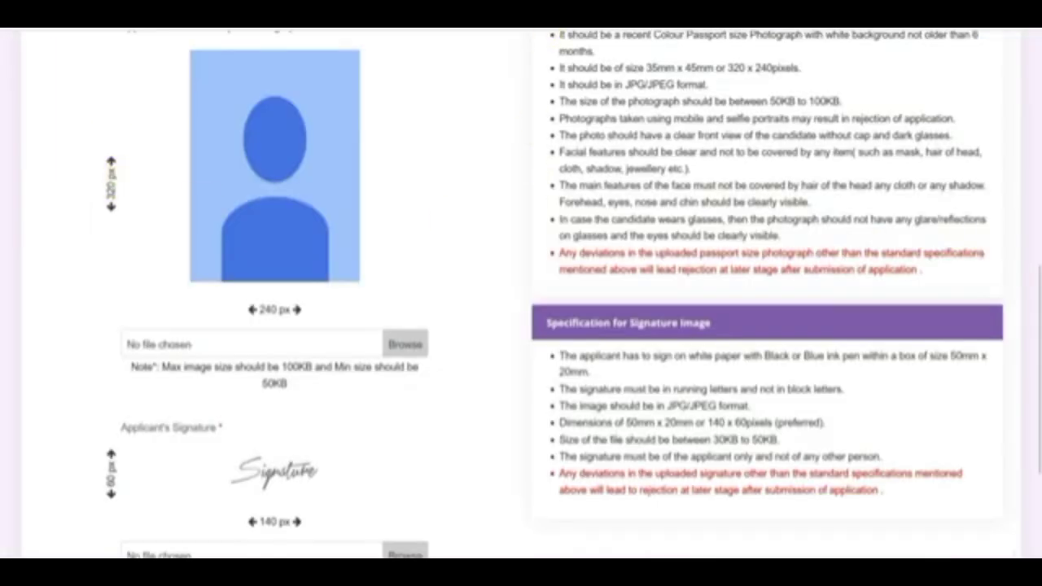
text(24)
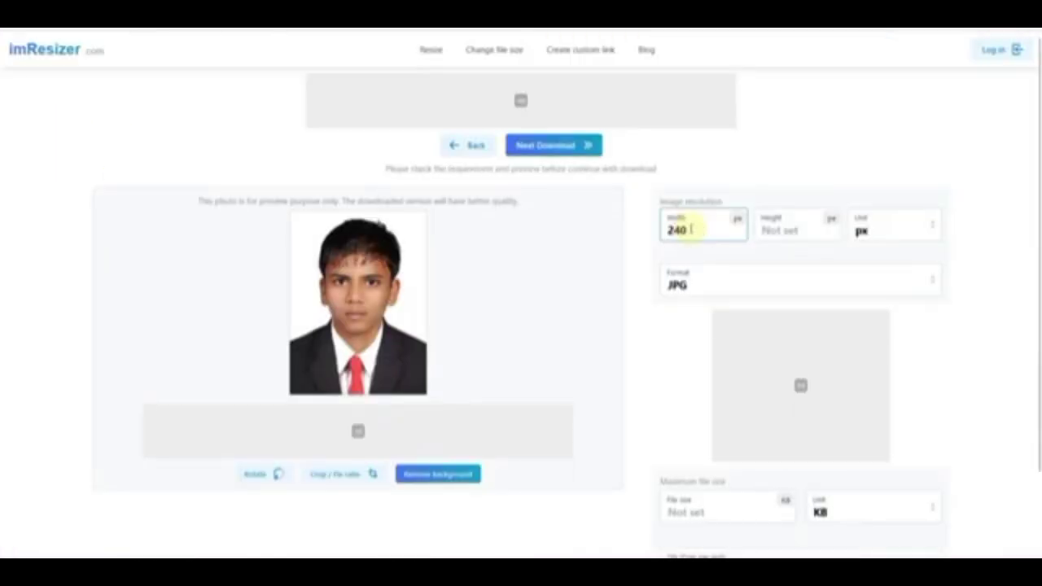
click(770, 228)
text(320)
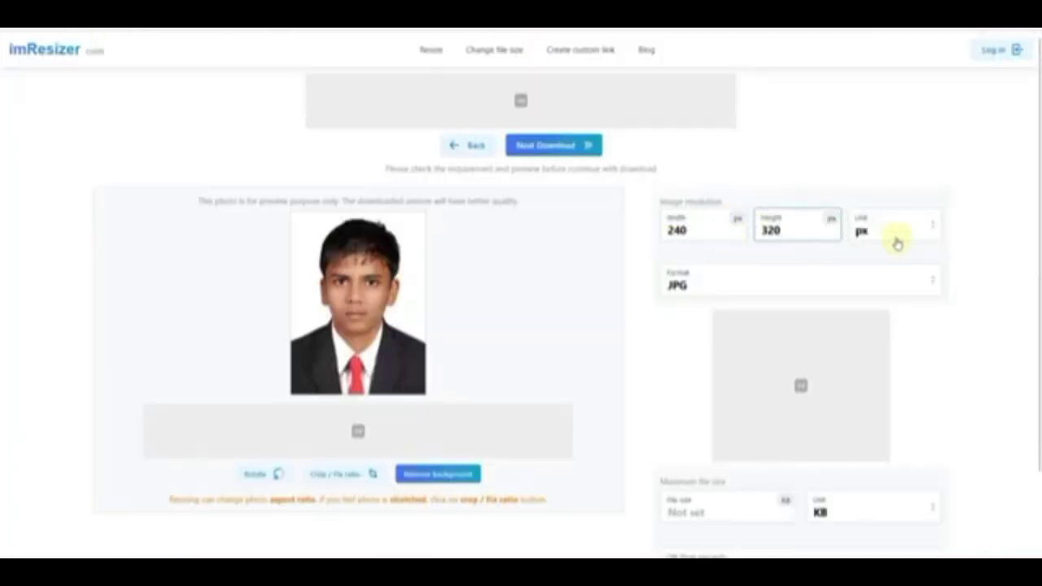
click(705, 284)
click(689, 314)
Set the photo file size to 70 KB, download it, and return to load the signature.
scroll(676, 314, down, 2)
click(686, 422)
text(2255)
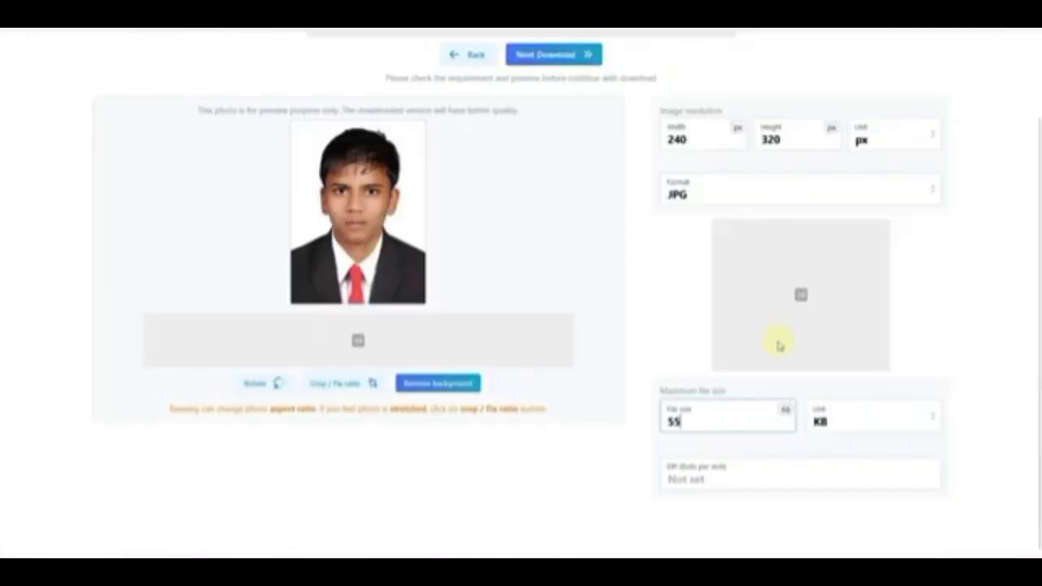
double_click(657, 423)
text(70)
click(544, 57)
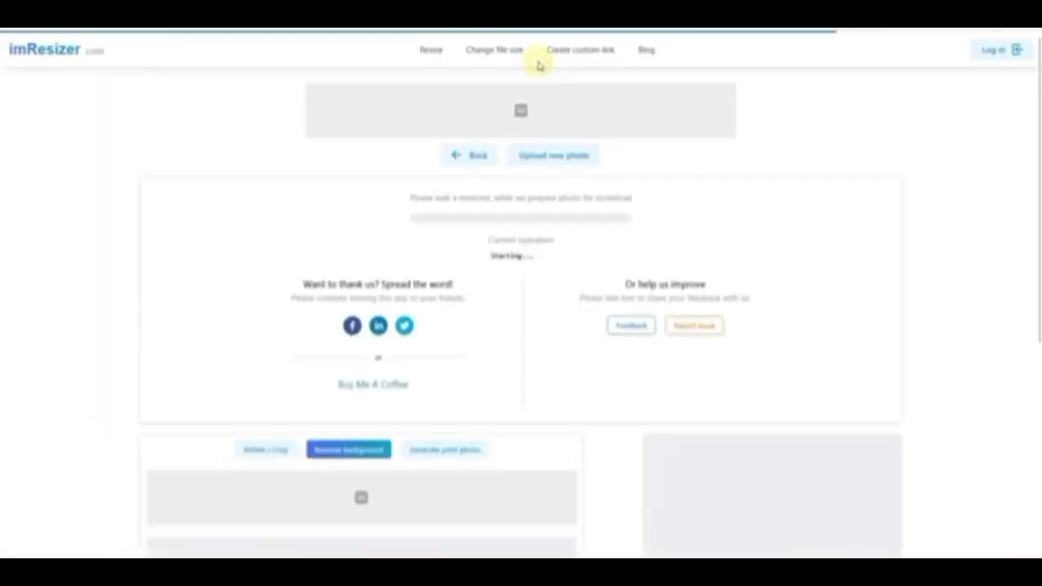
click(487, 157)
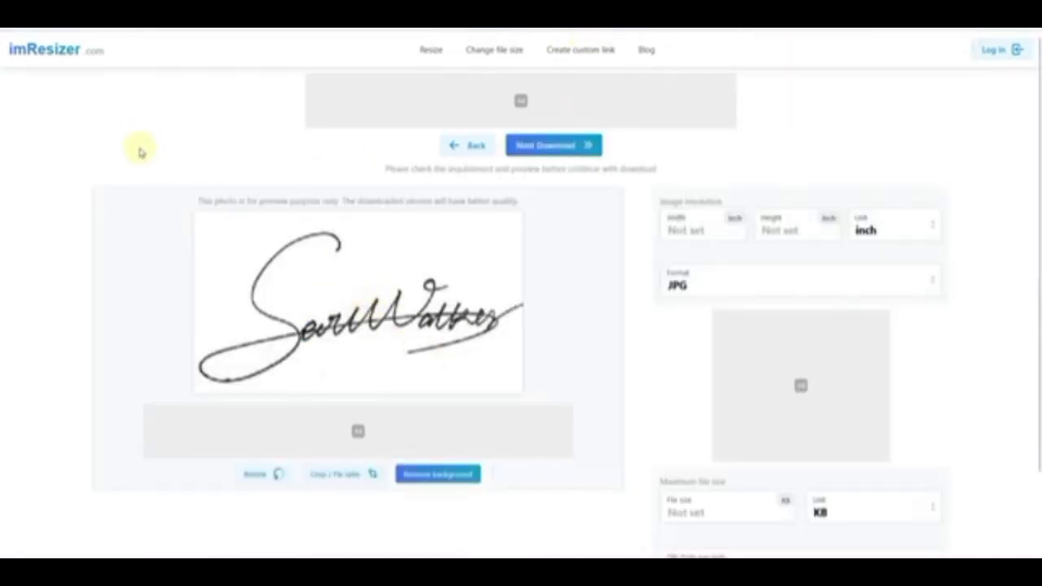
Resize the signature to 140 x 60 px JPG under 50 KB and download it.
click(871, 228)
click(863, 332)
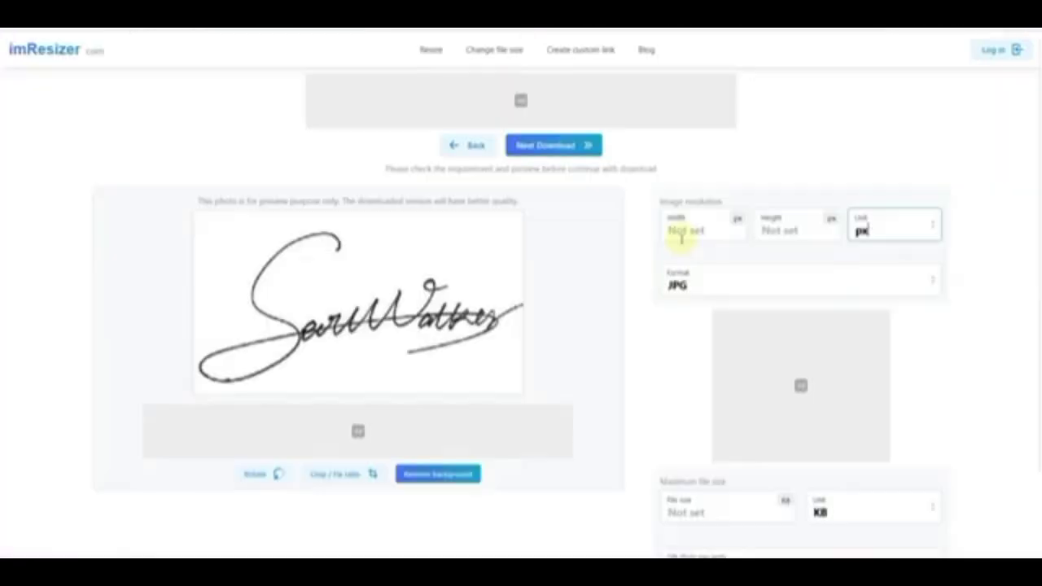
click(684, 233)
click(788, 232)
text(60)
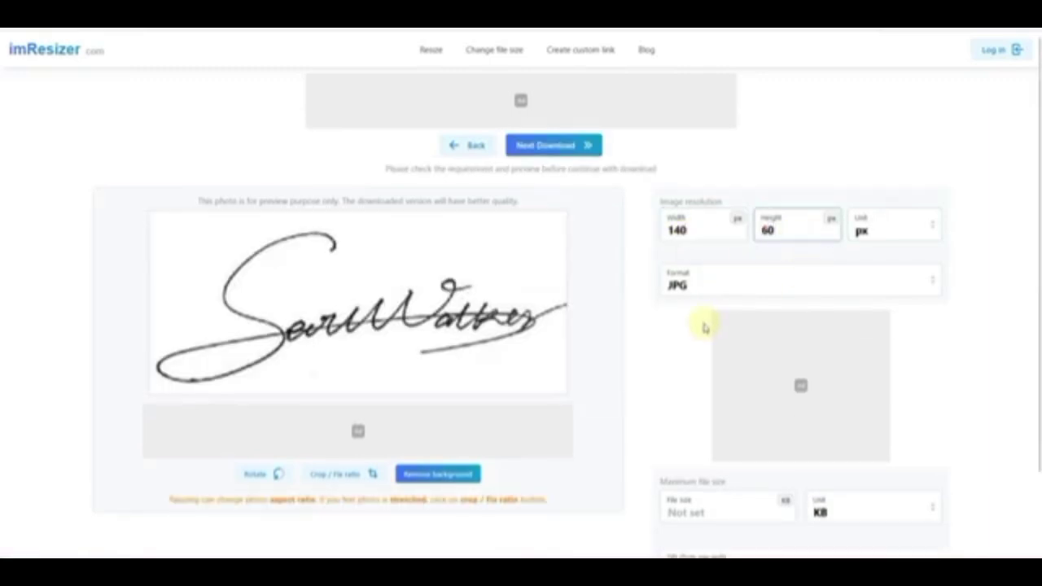
scroll(705, 327, down, 1)
click(683, 417)
text(50)
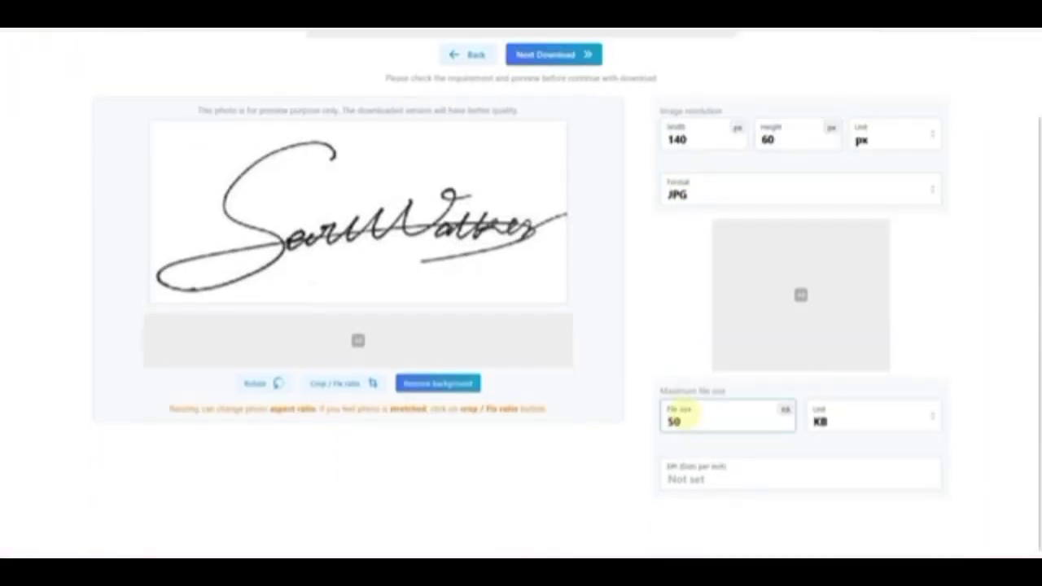
click(547, 55)
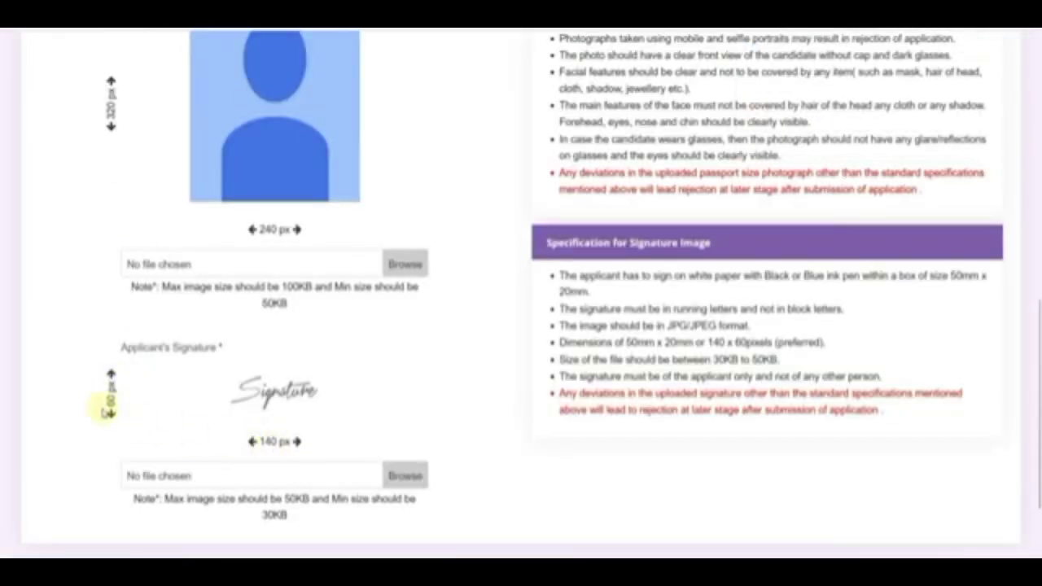
Compress the signature to a 40 KB target in Pi7 and download the 39 KB file.
drag(725, 359, 777, 360)
click(519, 416)
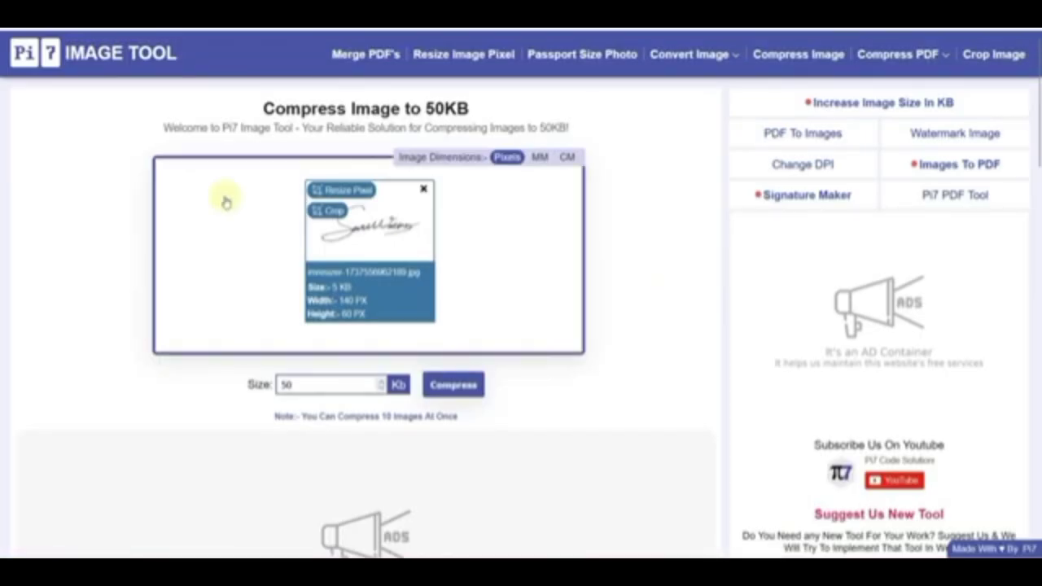
drag(262, 108, 474, 111)
click(476, 114)
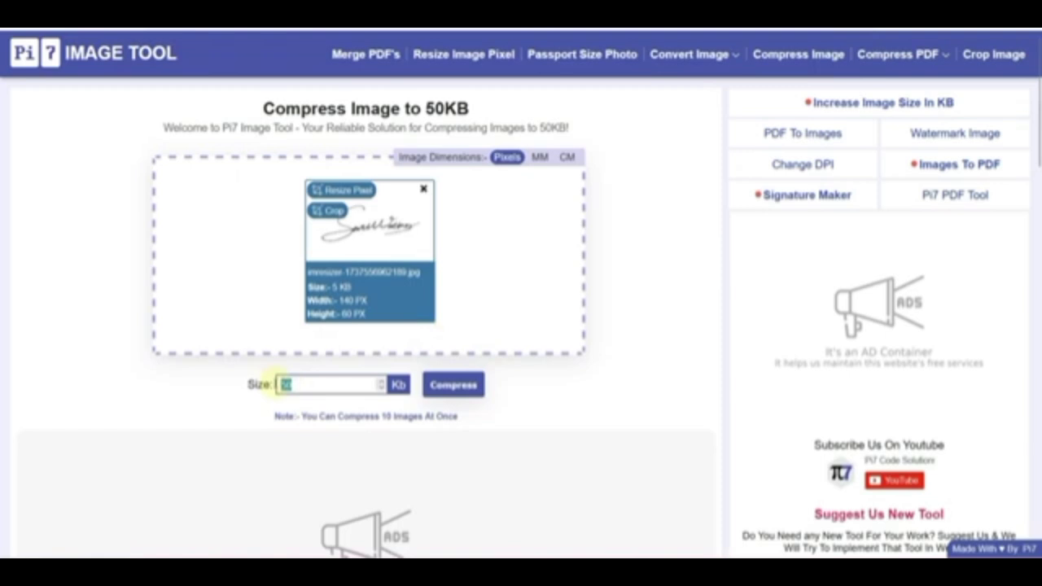
click(458, 390)
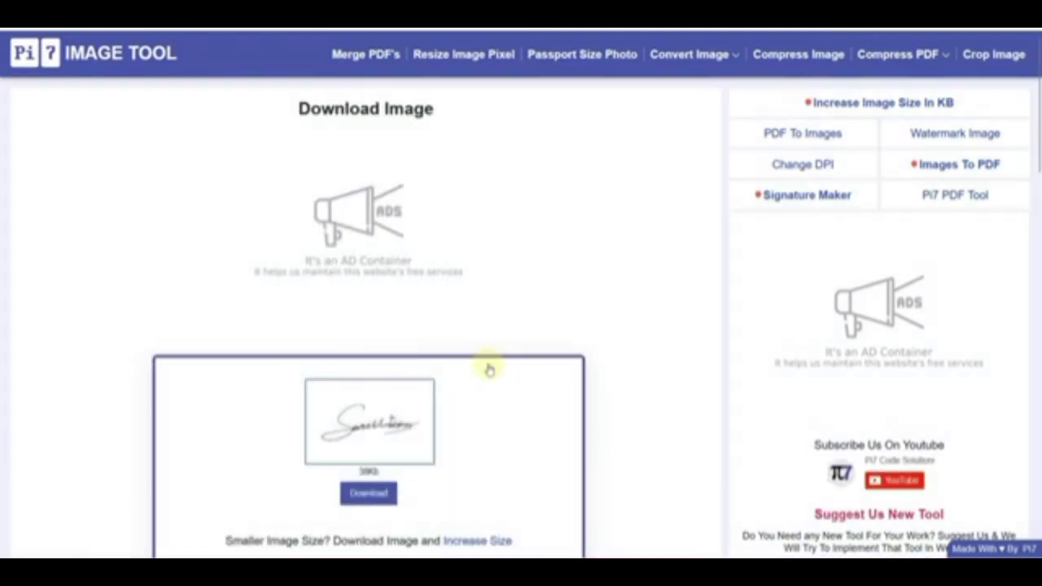
click(368, 332)
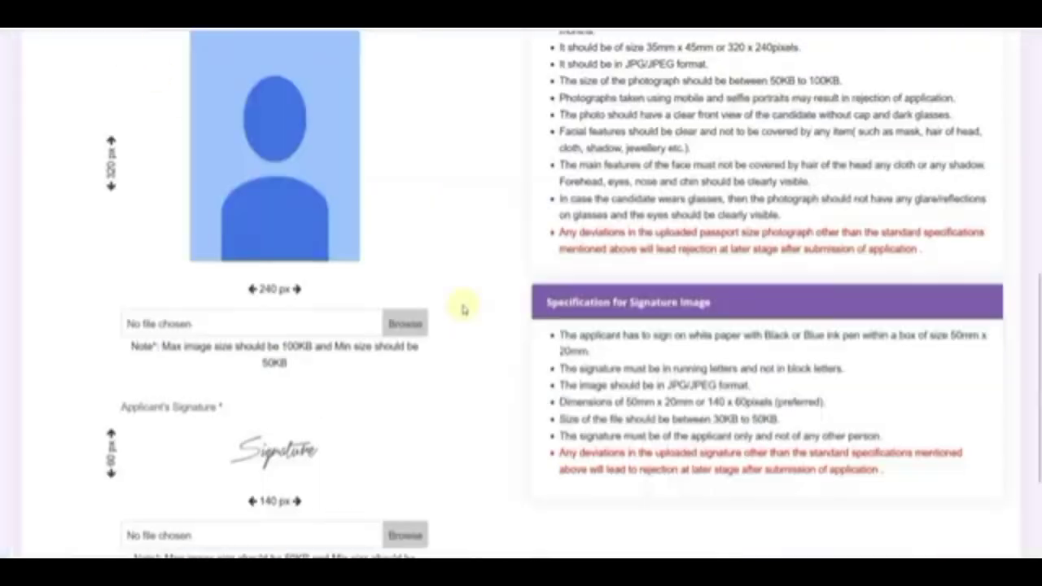
Pick the resized photo for upload, check the photo and signature size rules, and scroll down the form.
click(223, 324)
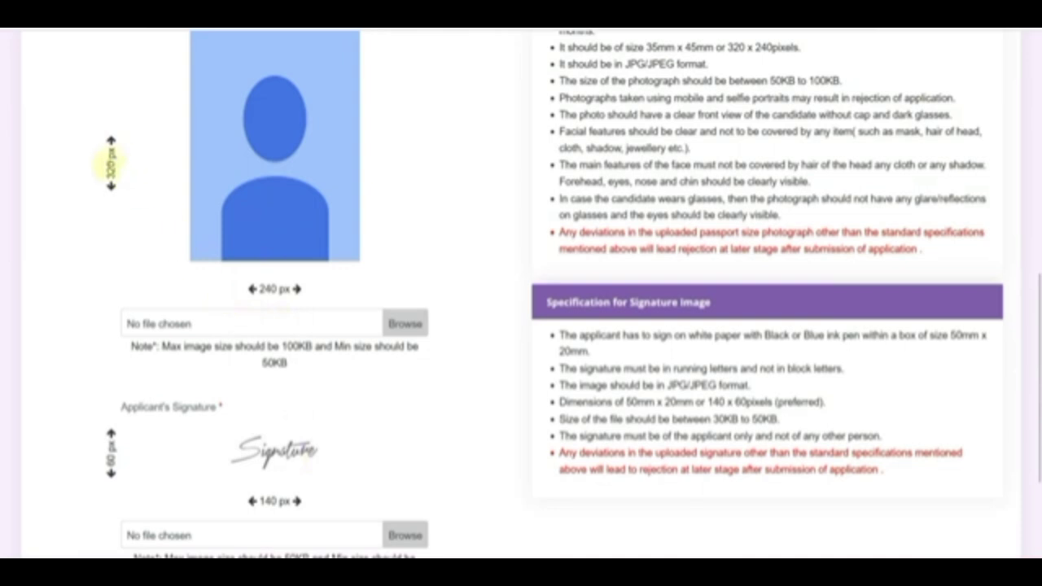
mouse_move(656, 48)
mouse_down()
mouse_move(751, 47)
mouse_move(843, 81)
mouse_up()
click(680, 384)
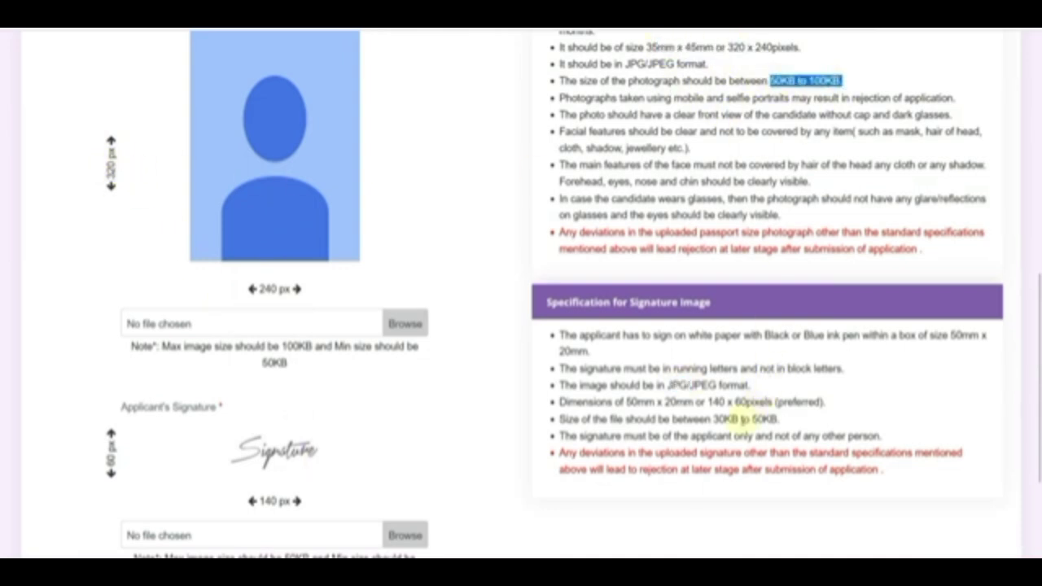
drag(714, 419, 774, 419)
click(785, 424)
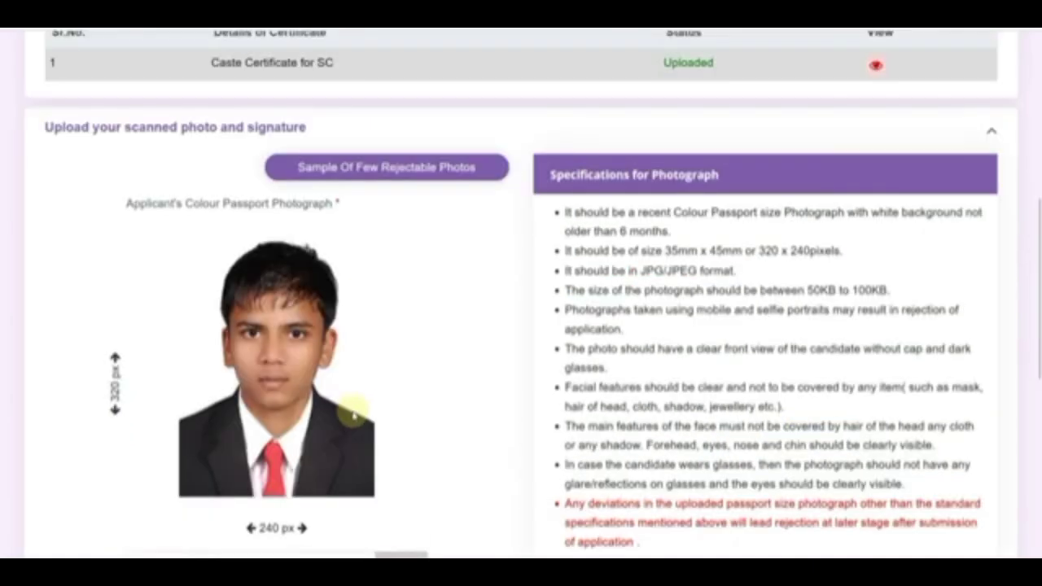
scroll(350, 415, down, 1)
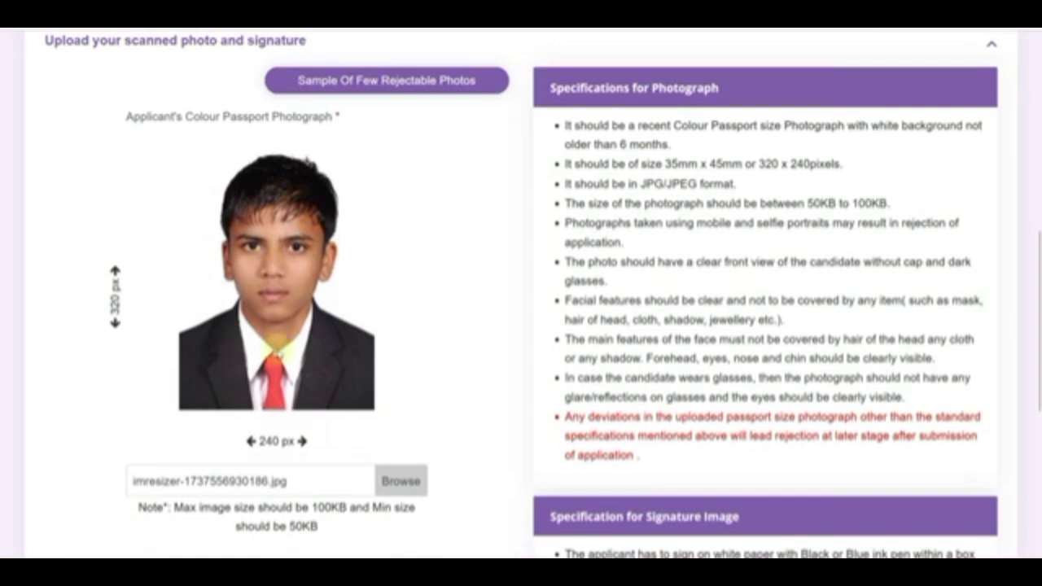
scroll(309, 350, down, 3)
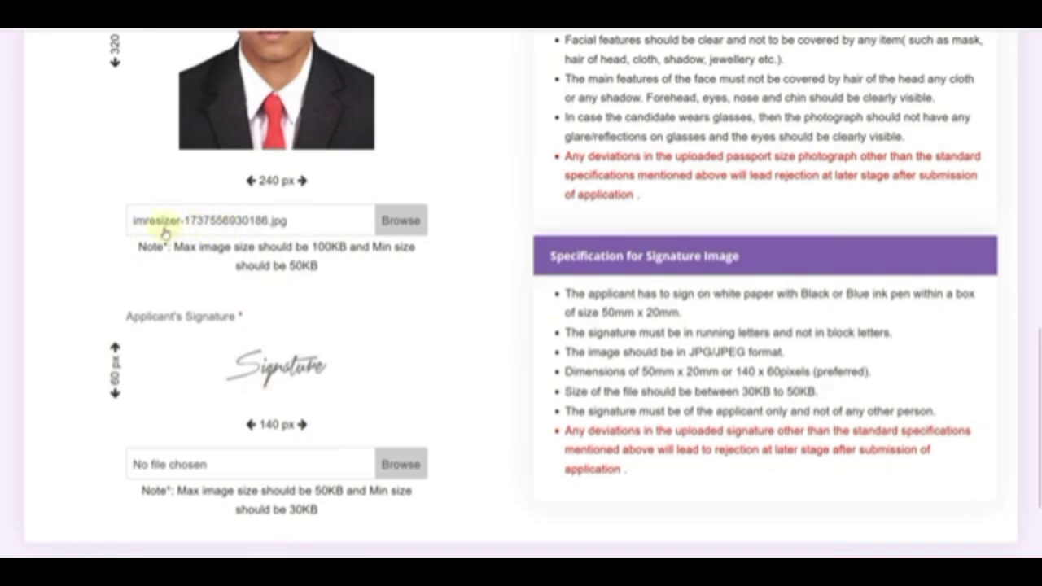
scroll(404, 432, down, 1)
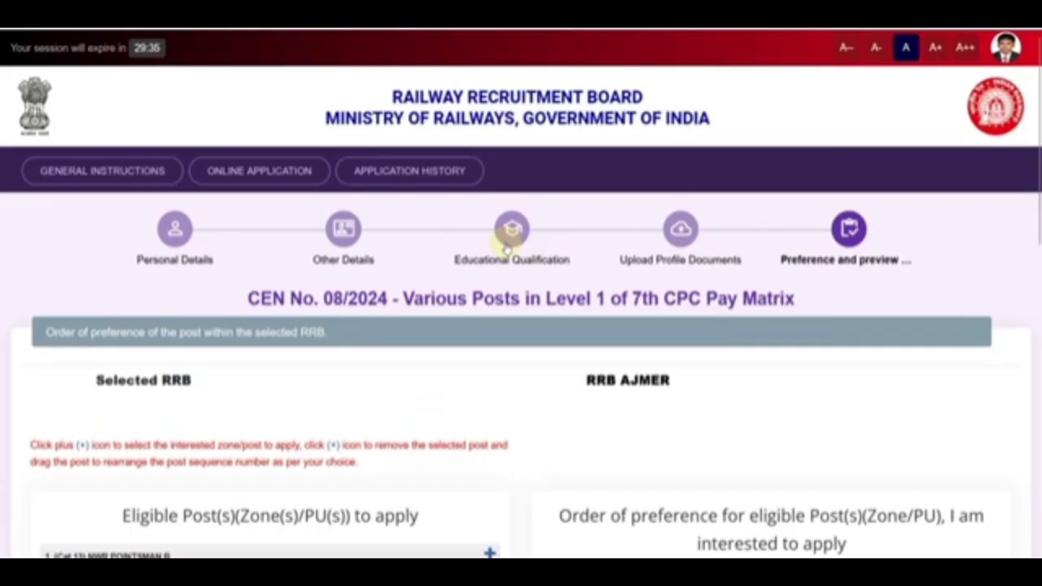
scroll(507, 244, down, 4)
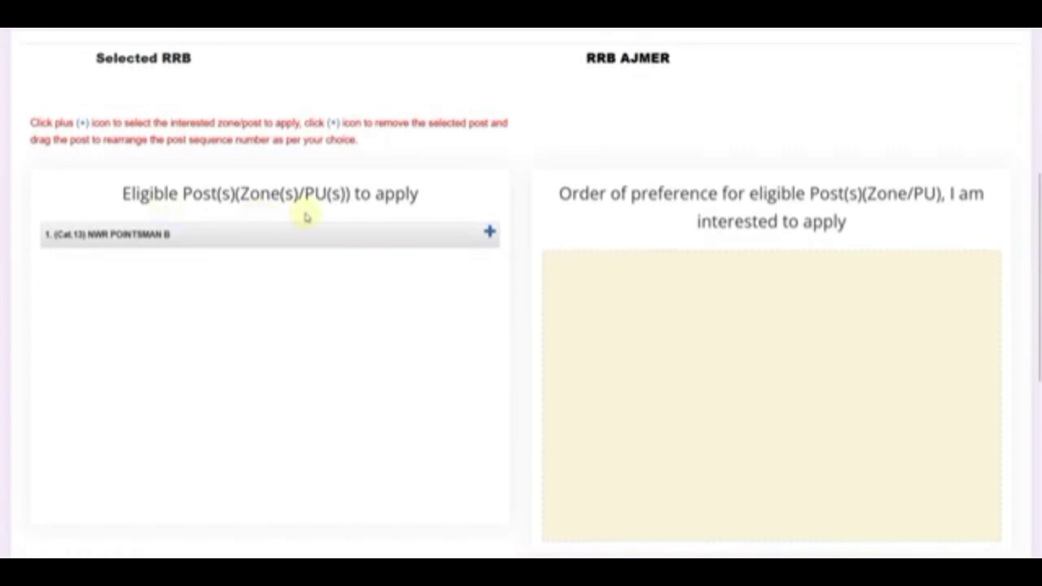
Add (Cat.13) NWR POINTSMAN B to the post preference order.
scroll(305, 216, up, 2)
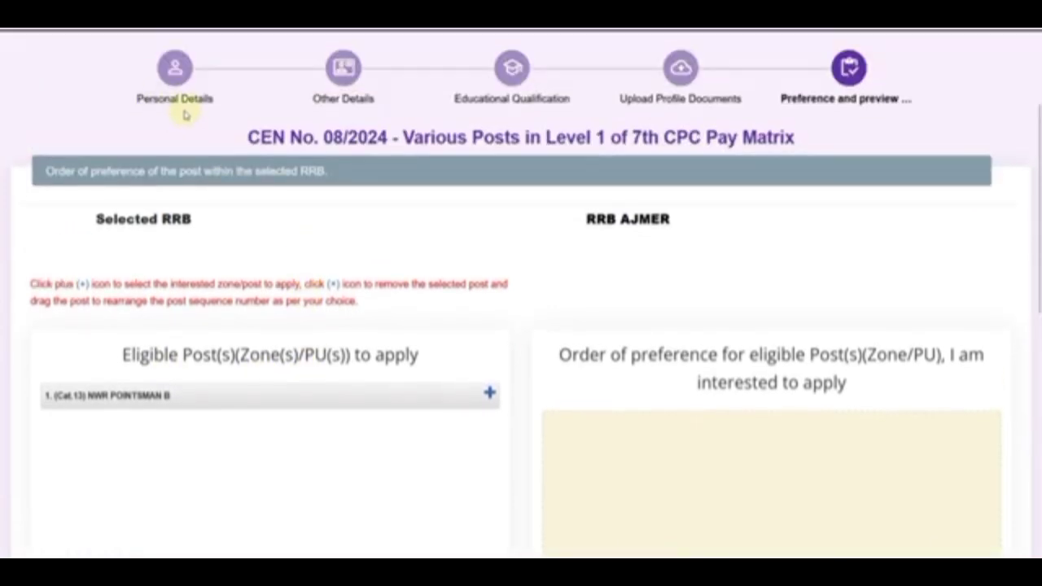
drag(620, 219, 674, 219)
click(679, 220)
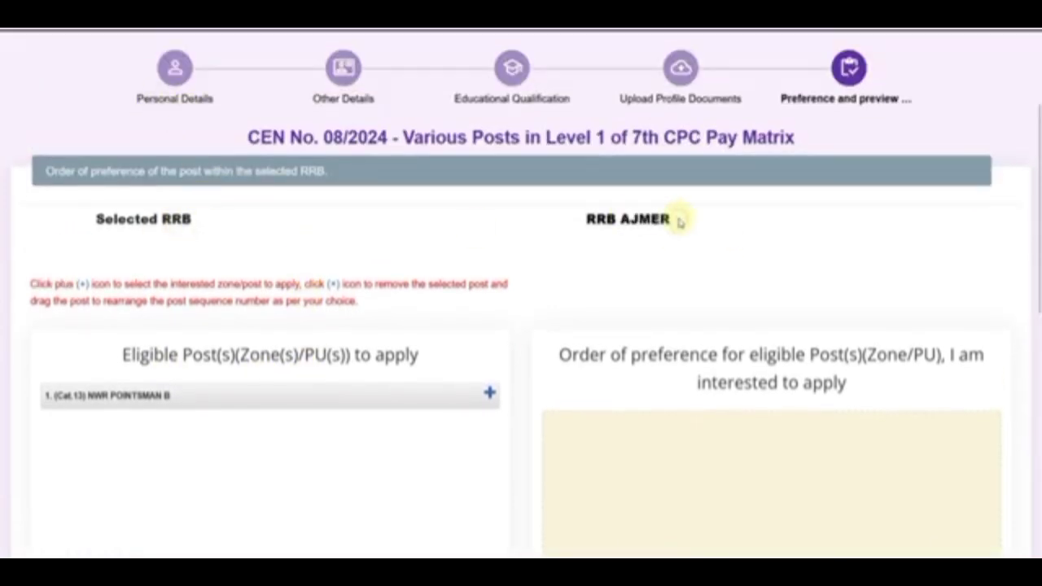
scroll(360, 273, down, 2)
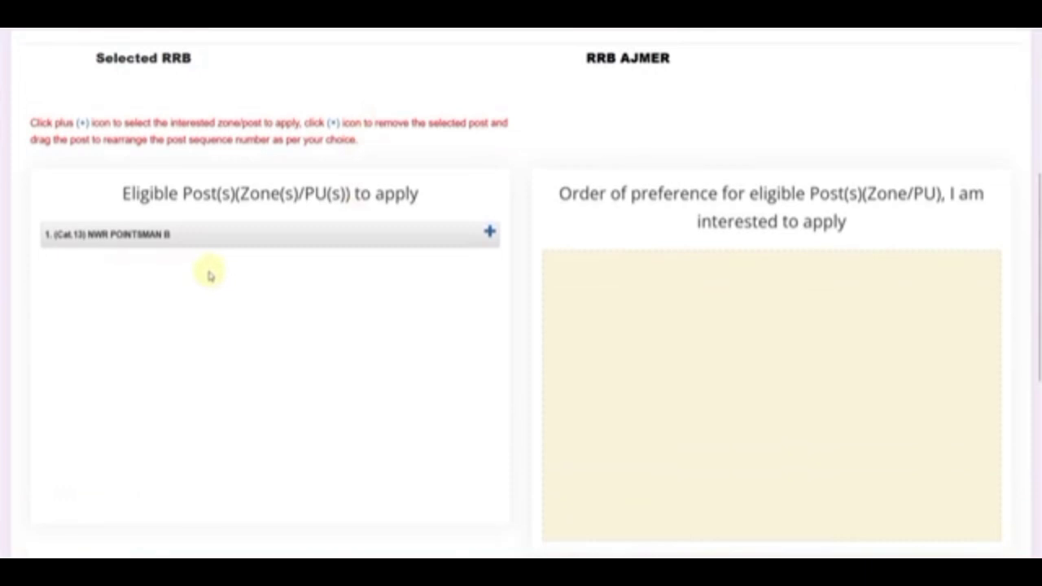
scroll(540, 214, up, 1)
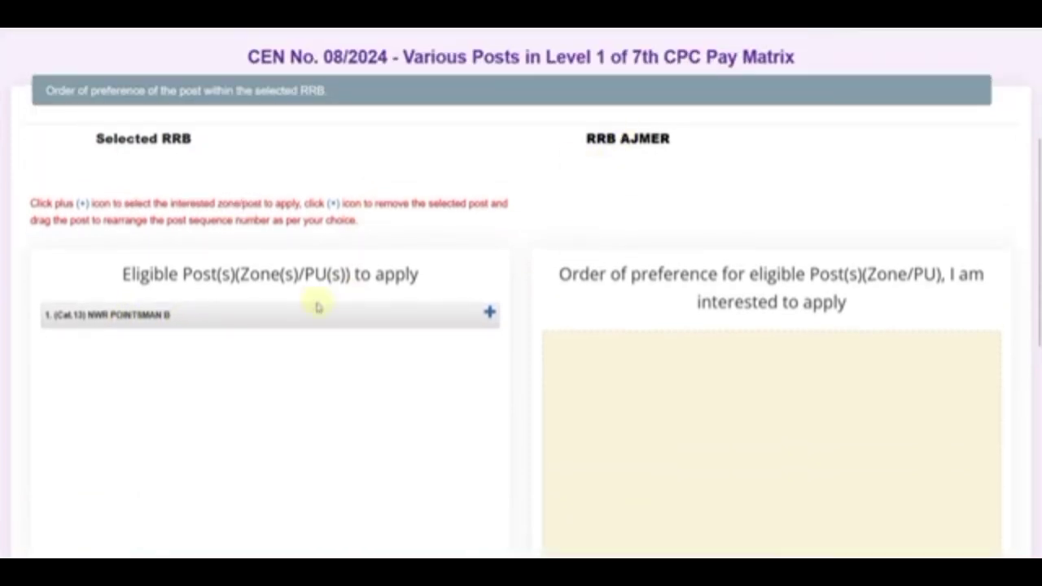
click(489, 317)
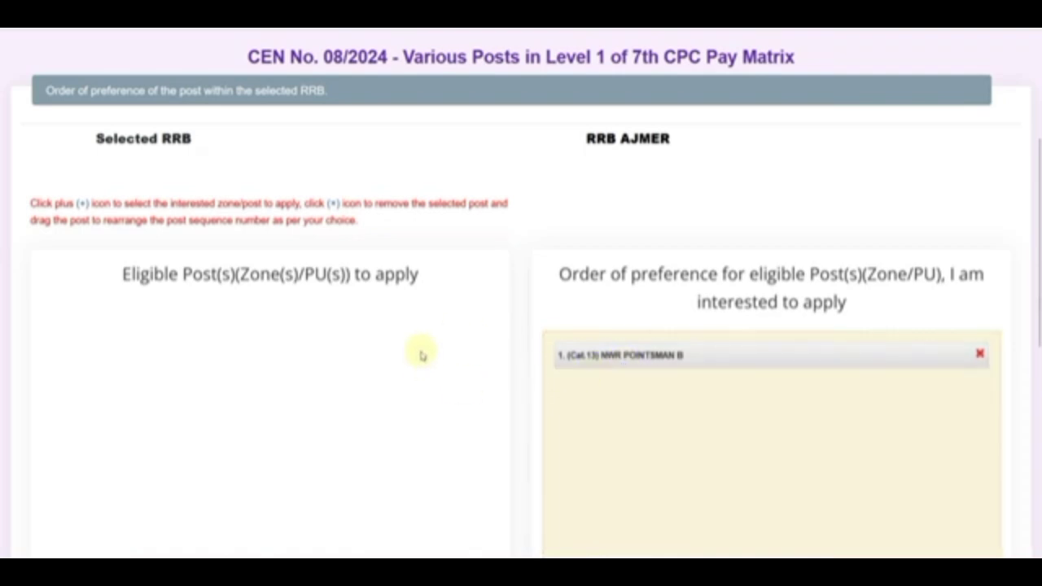
Scroll through the RRB MUMBAI page listing its fourteen eligible CR posts.
scroll(399, 333, down, 6)
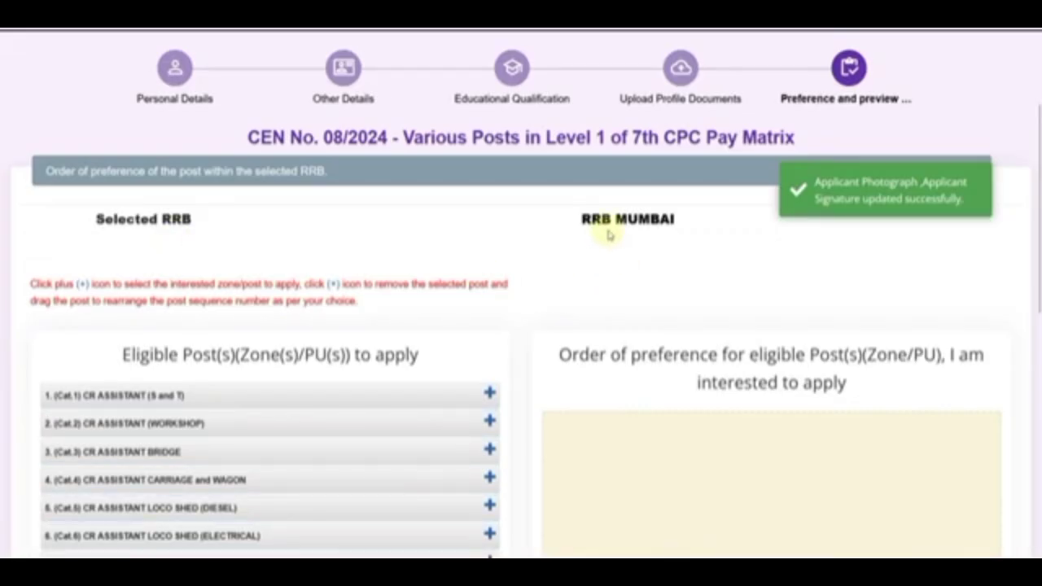
scroll(440, 289, down, 3)
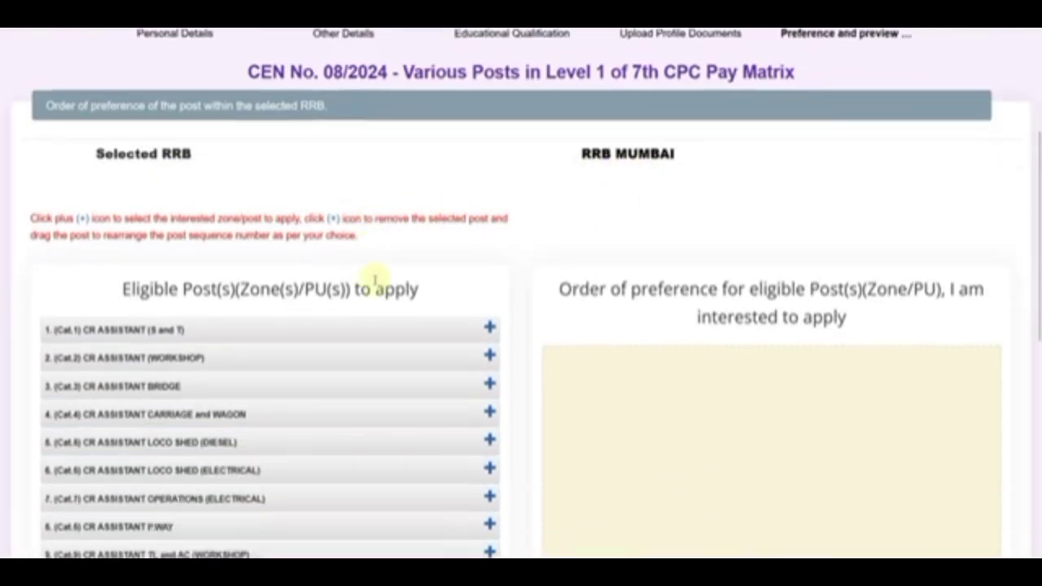
scroll(297, 258, down, 3)
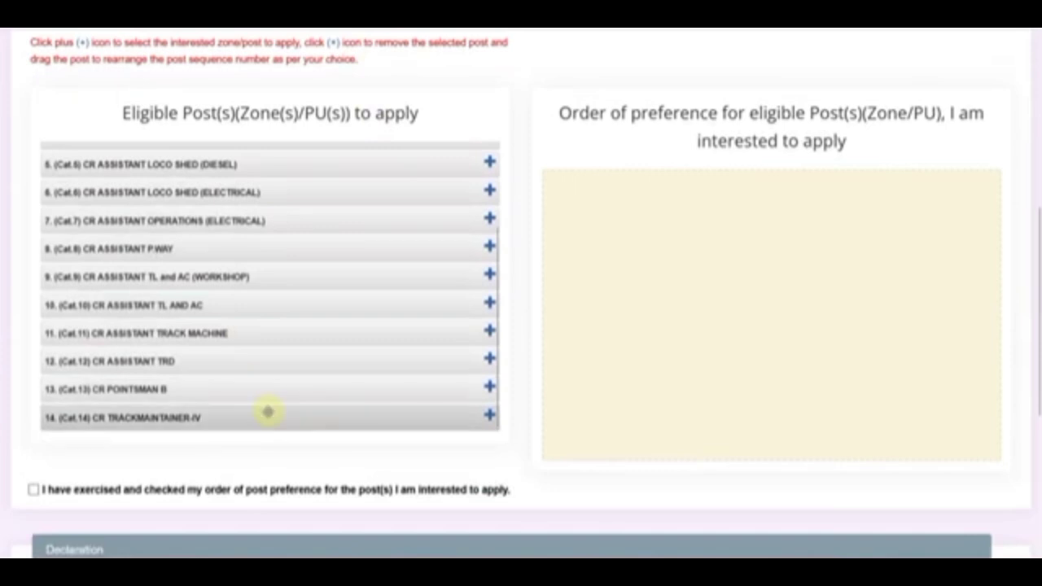
scroll(269, 411, up, 5)
scroll(244, 268, down, 2)
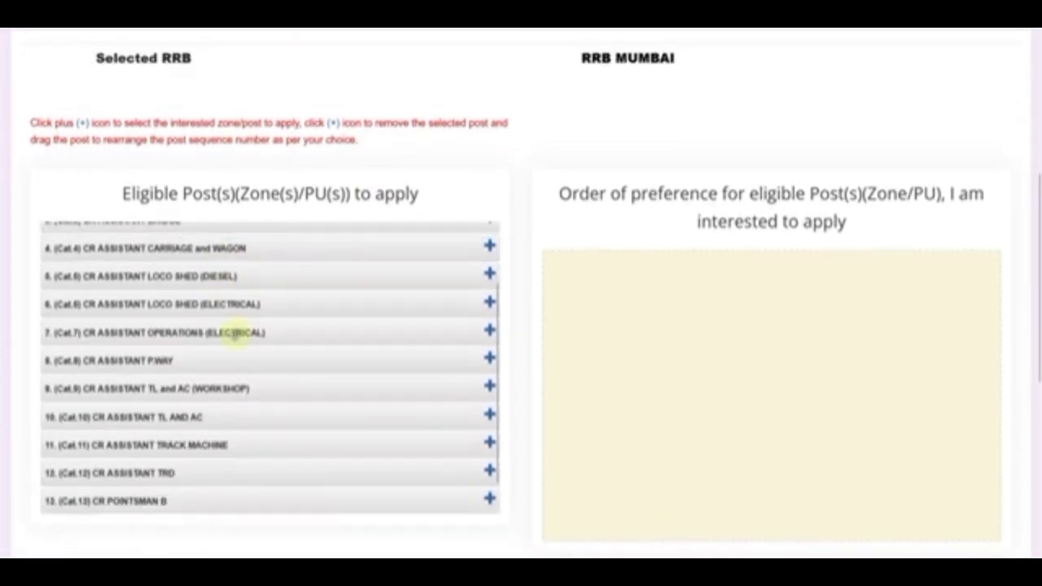
scroll(212, 370, down, 3)
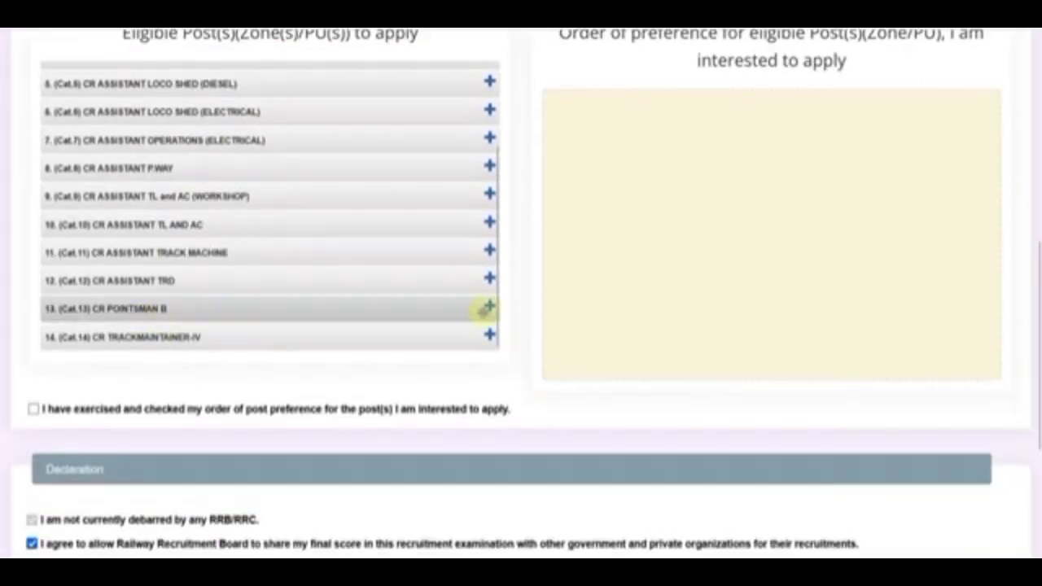
Add preferences 1–7: POINTSMAN B, TRACKMAINTAINER-IV, LOCO SHED (ELECTRICAL), OPERATIONS (ELECTRICAL), P.WAY, CARRIAGE and WAGON, WORKSHOP.
click(489, 306)
click(489, 336)
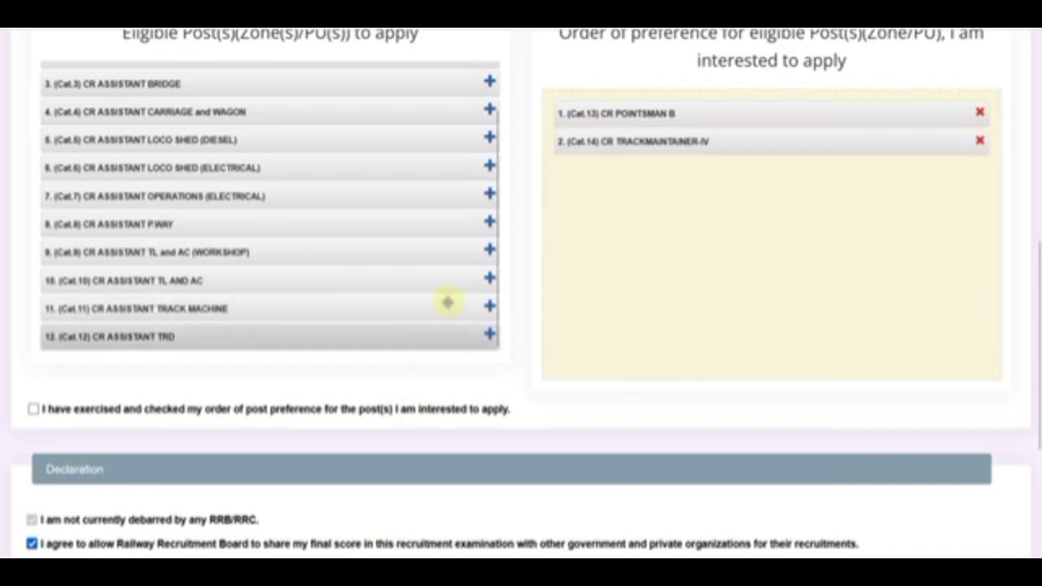
click(490, 166)
click(490, 199)
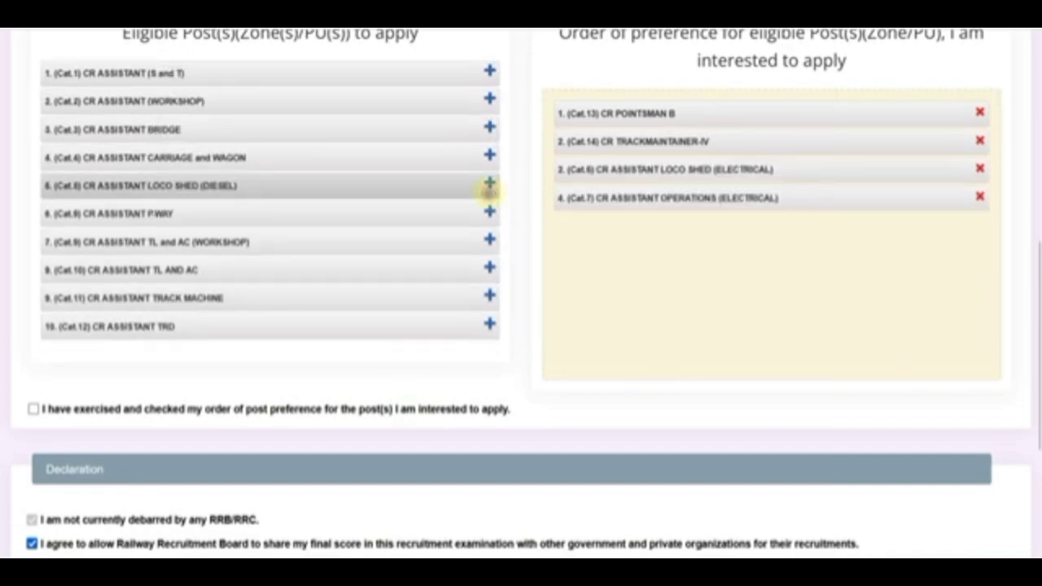
click(489, 212)
click(489, 156)
click(489, 101)
Add preferences 8–14, TL AND AC through LOCO SHED (DIESEL), and tick the order-checked confirmation.
click(489, 184)
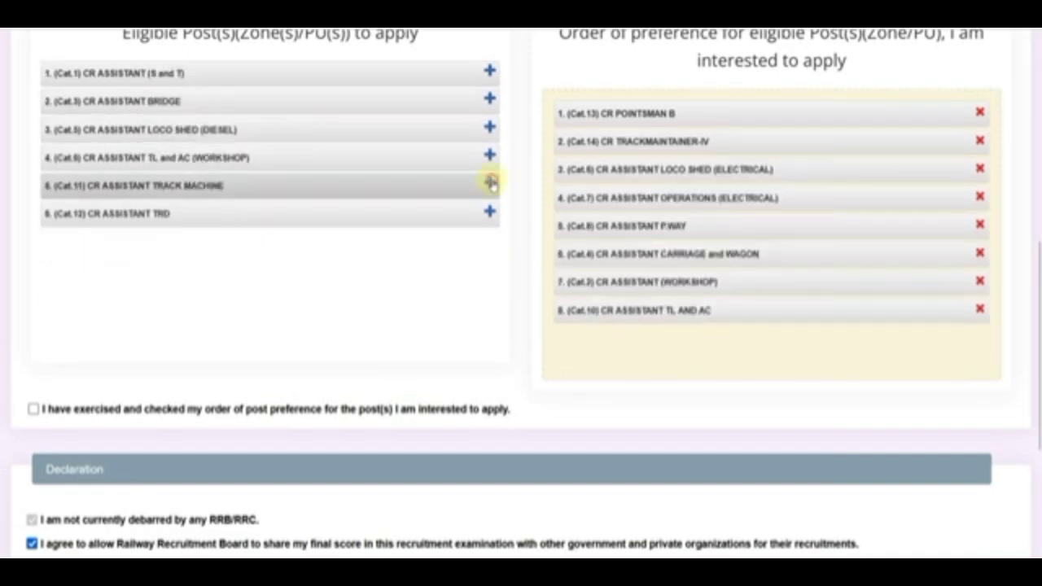
click(489, 101)
click(490, 73)
click(489, 101)
click(489, 128)
click(489, 101)
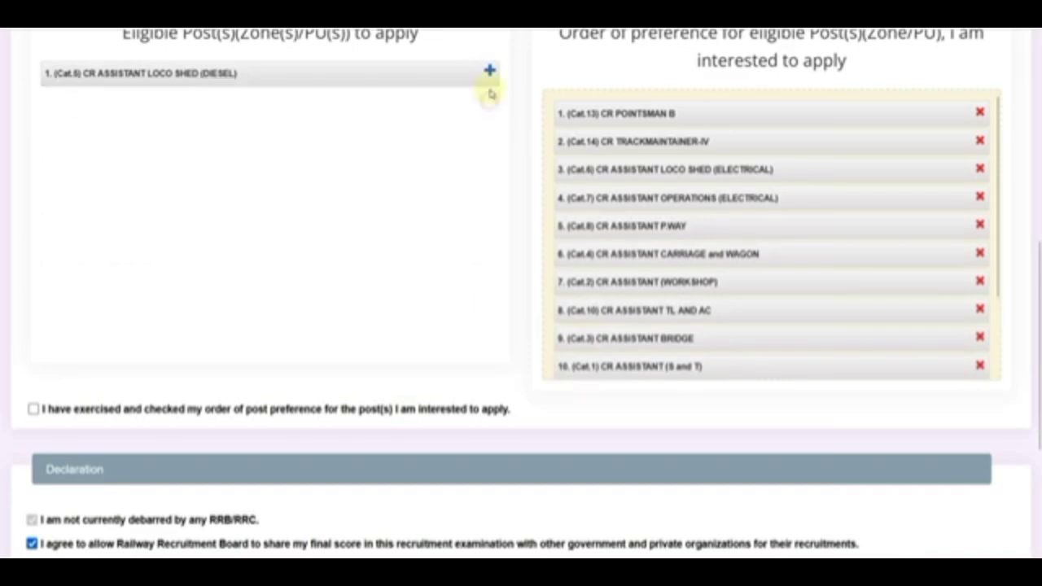
click(489, 73)
scroll(708, 277, up, 2)
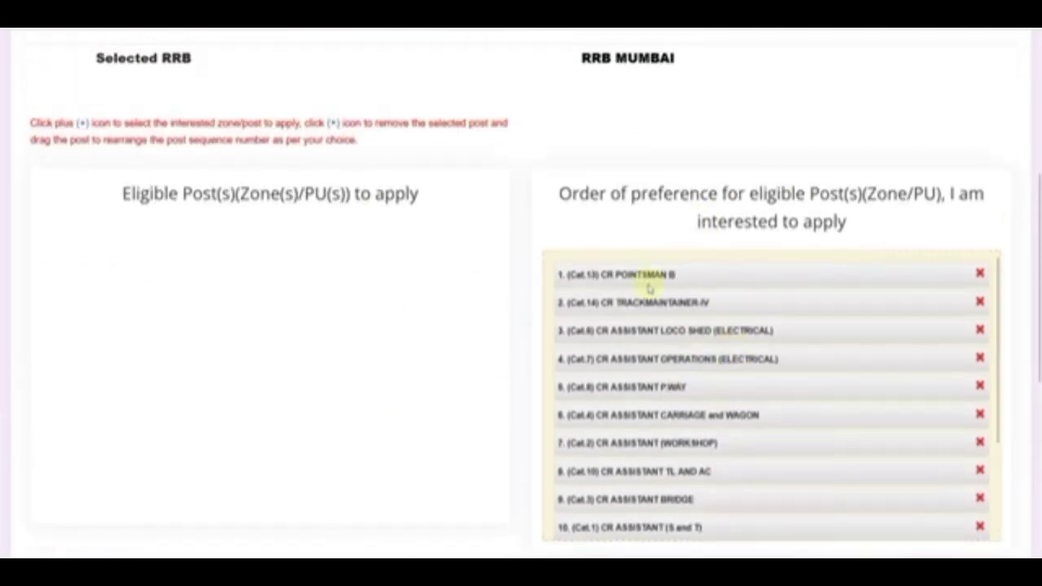
scroll(737, 429, down, 3)
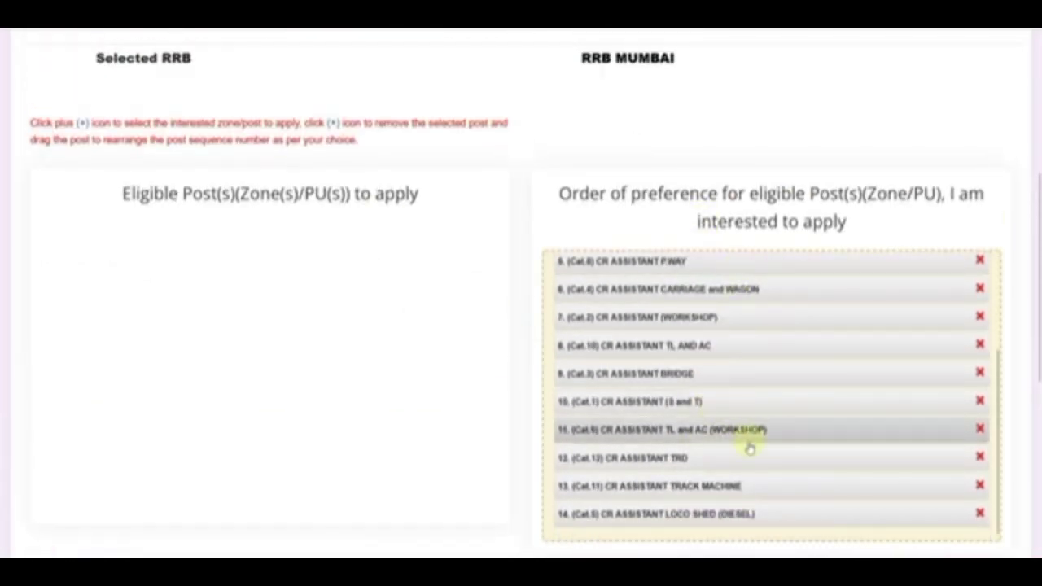
scroll(407, 337, down, 4)
click(33, 247)
Enter Alwar as the declaration place, save, preview and submit the application.
scroll(24, 325, down, 1)
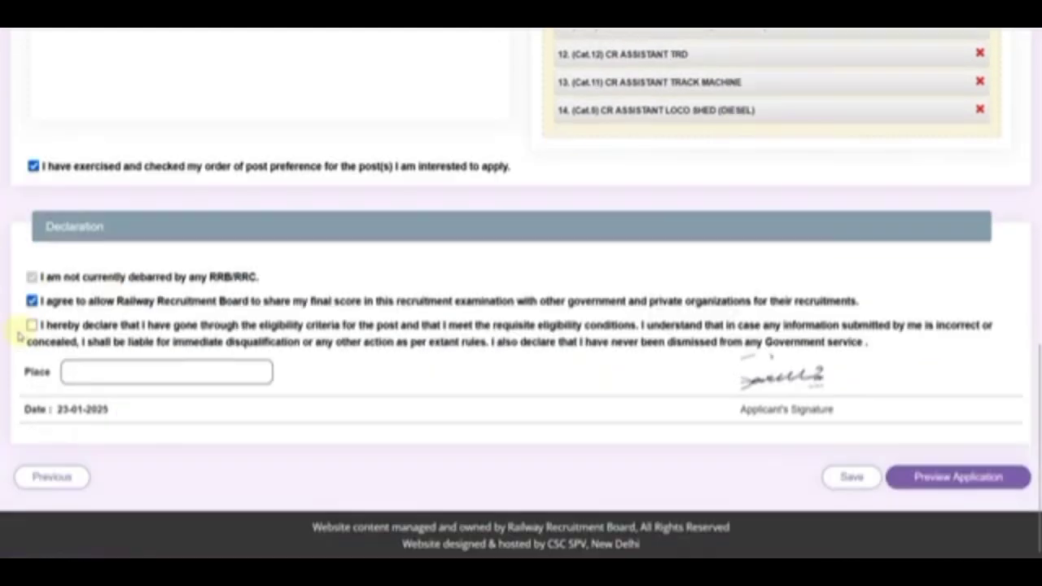
click(85, 372)
text(Alwar)
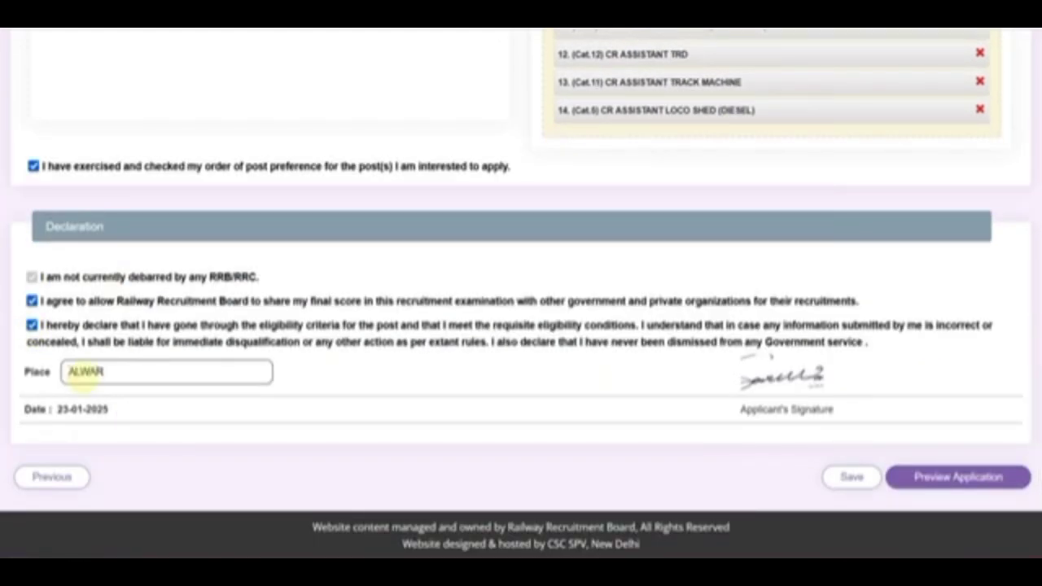
click(851, 477)
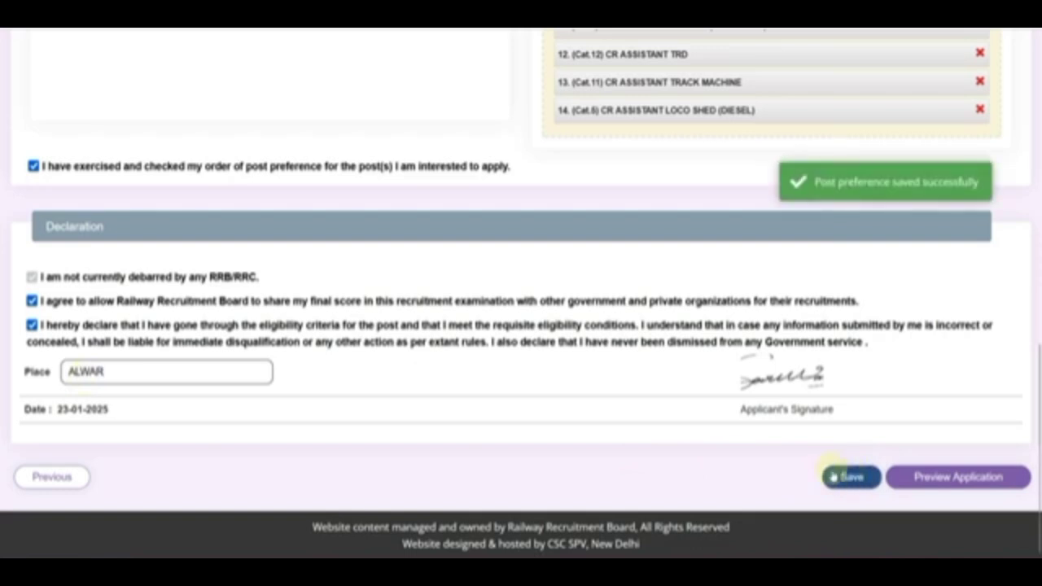
click(949, 480)
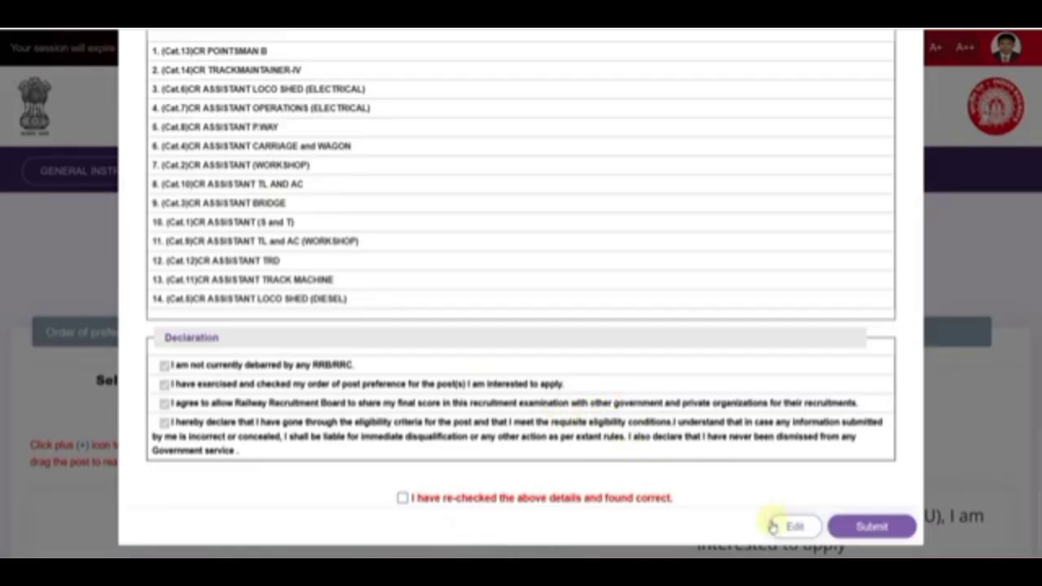
click(864, 529)
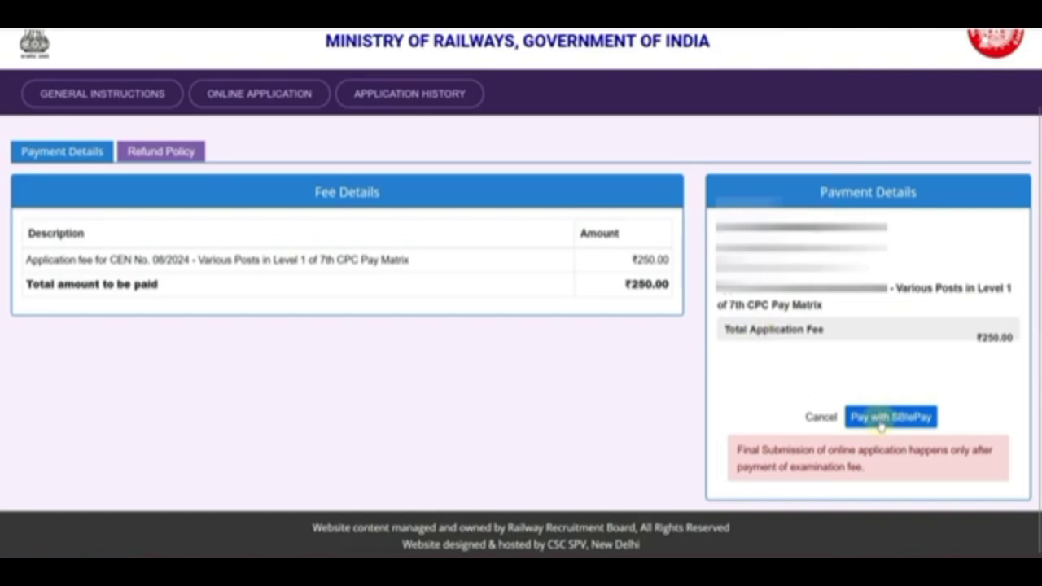
Pay the ₹250 fee through SBIePay using UPI QR.
click(880, 419)
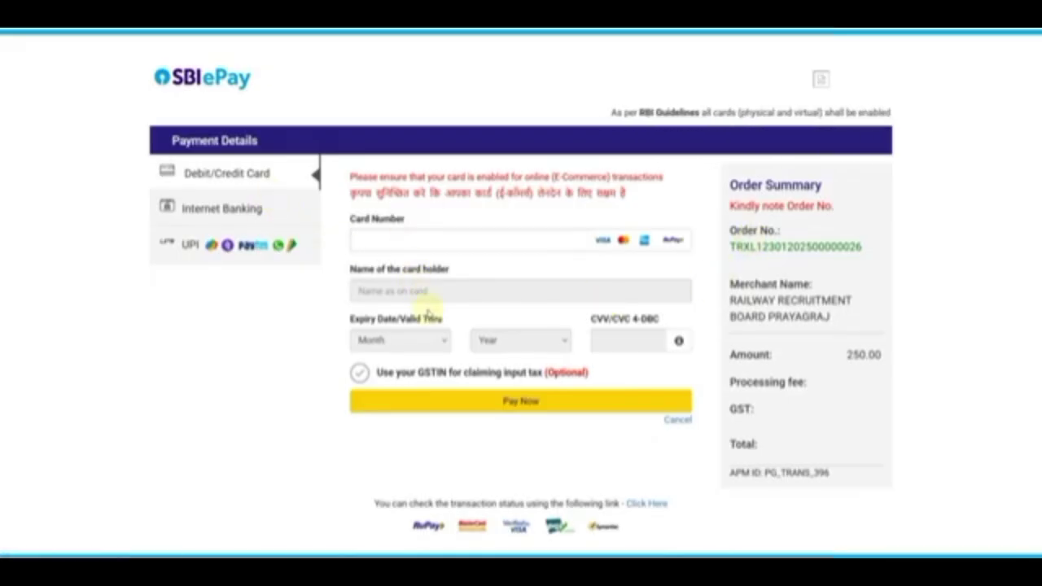
click(237, 208)
click(431, 294)
click(240, 252)
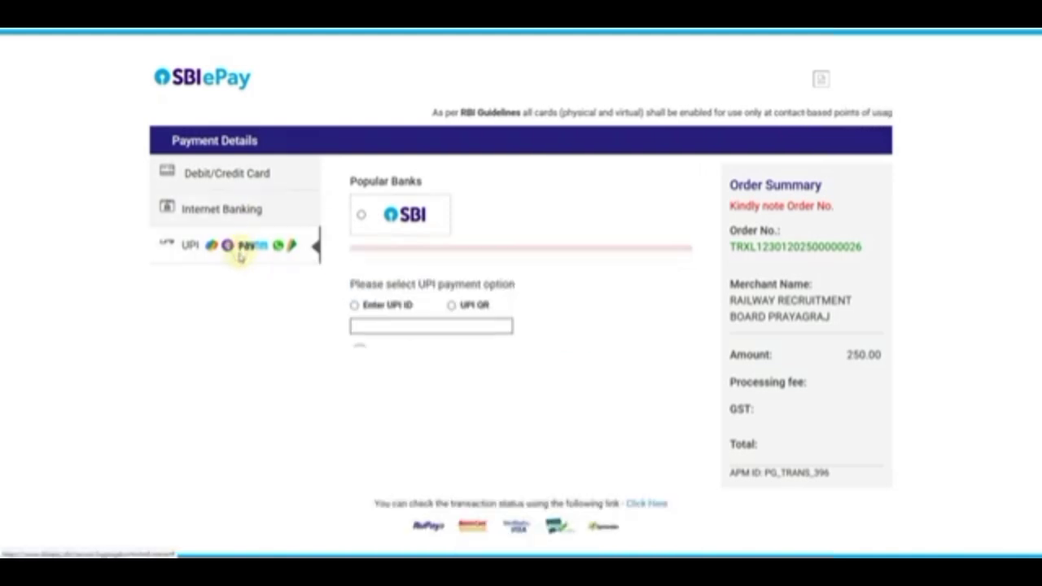
click(452, 208)
click(509, 296)
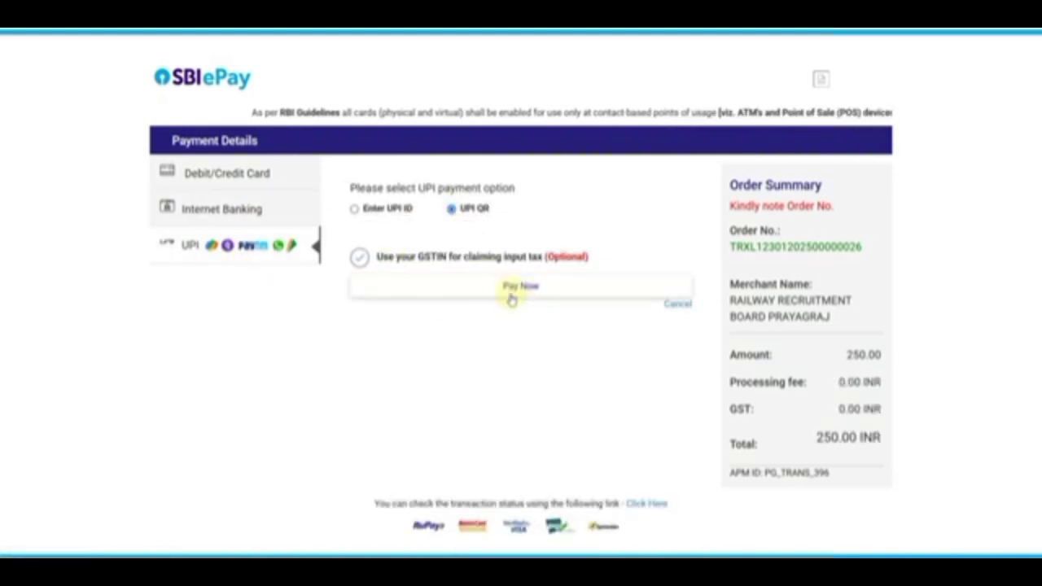